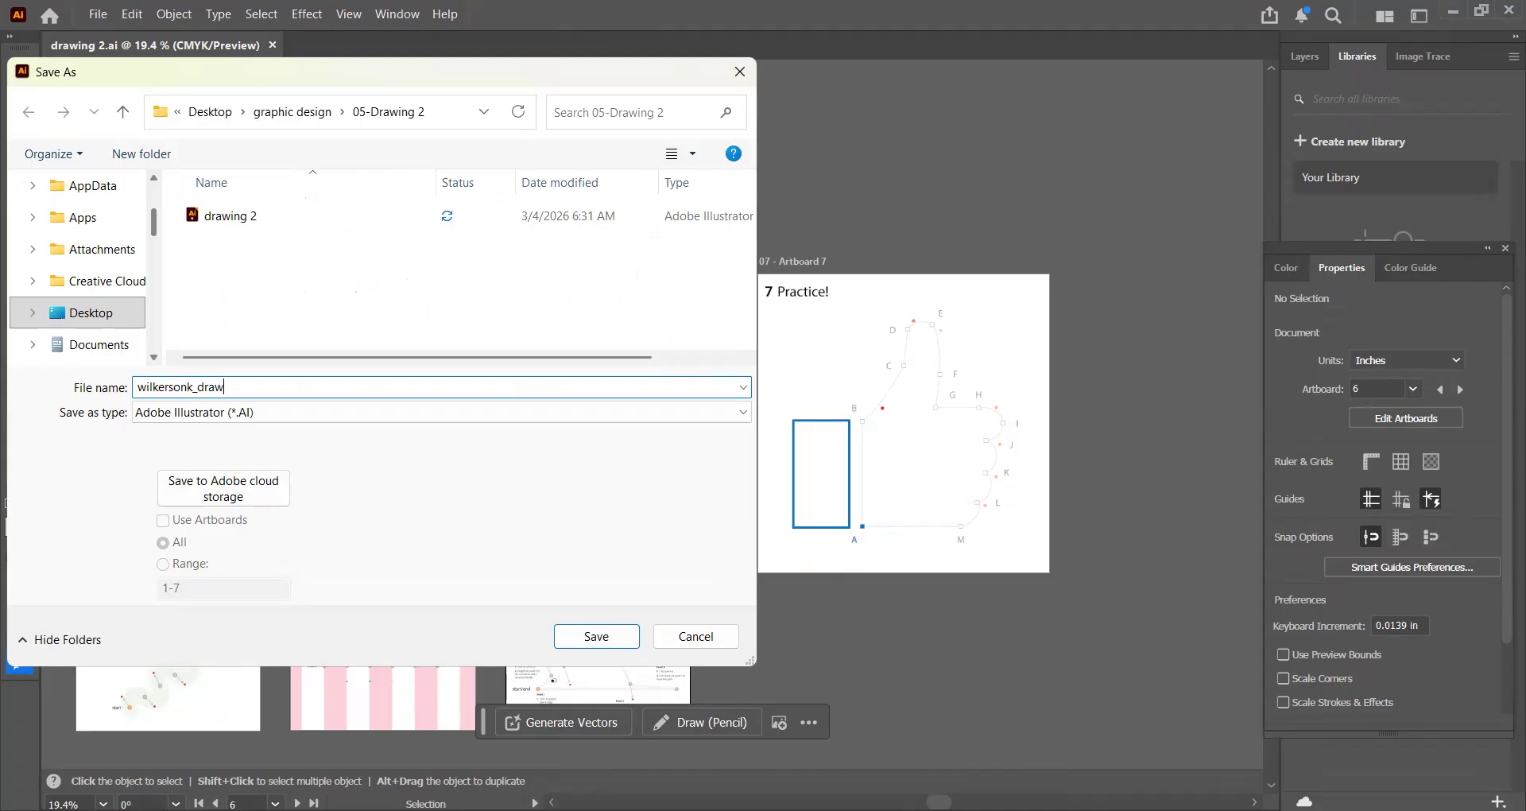
Save the document as an Illustrator 2020 file named with the author's name followed by "_drawing2", keeping the default save options
text(2)
click(627, 640)
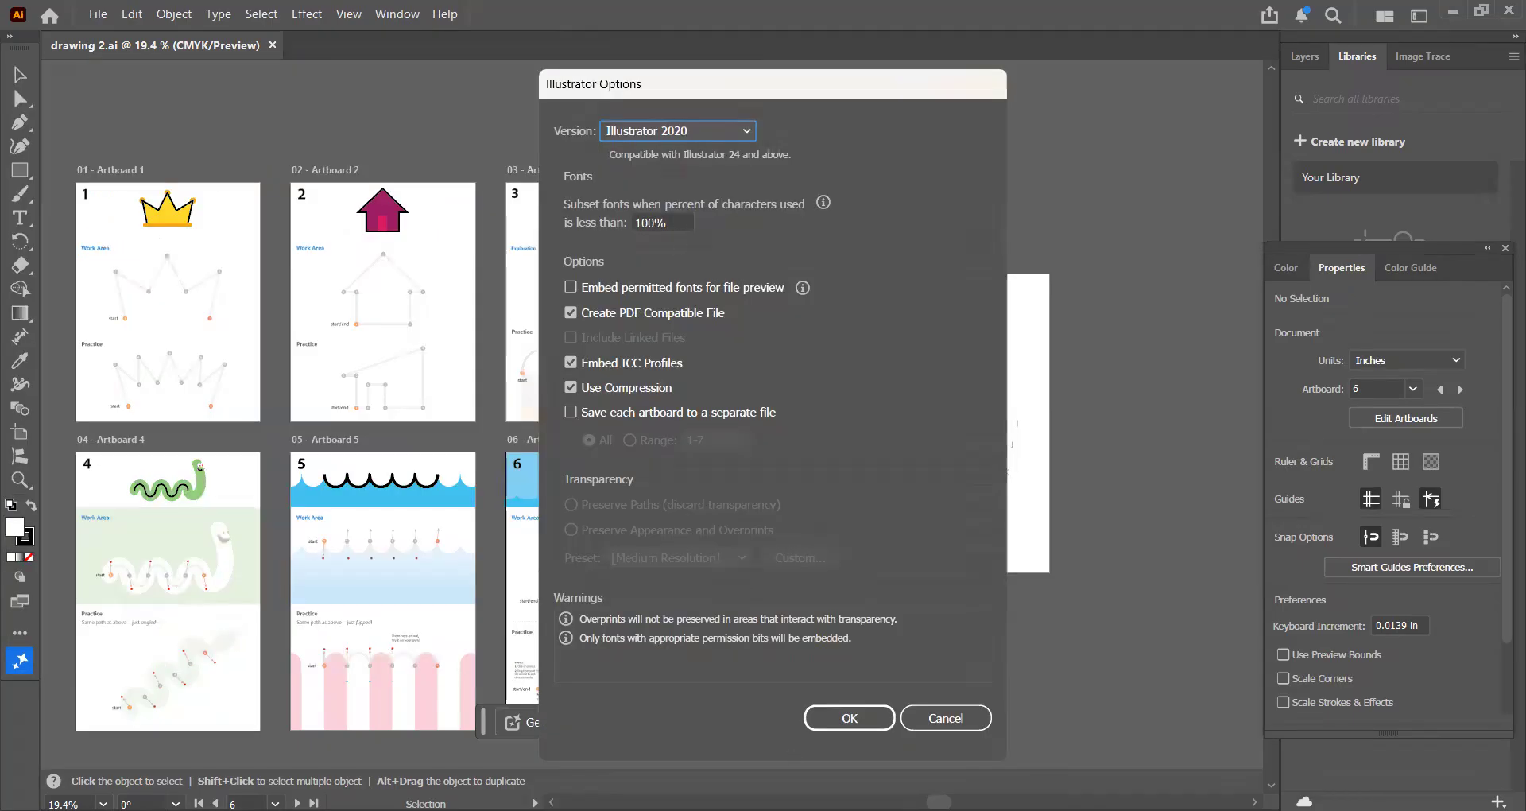
click(877, 717)
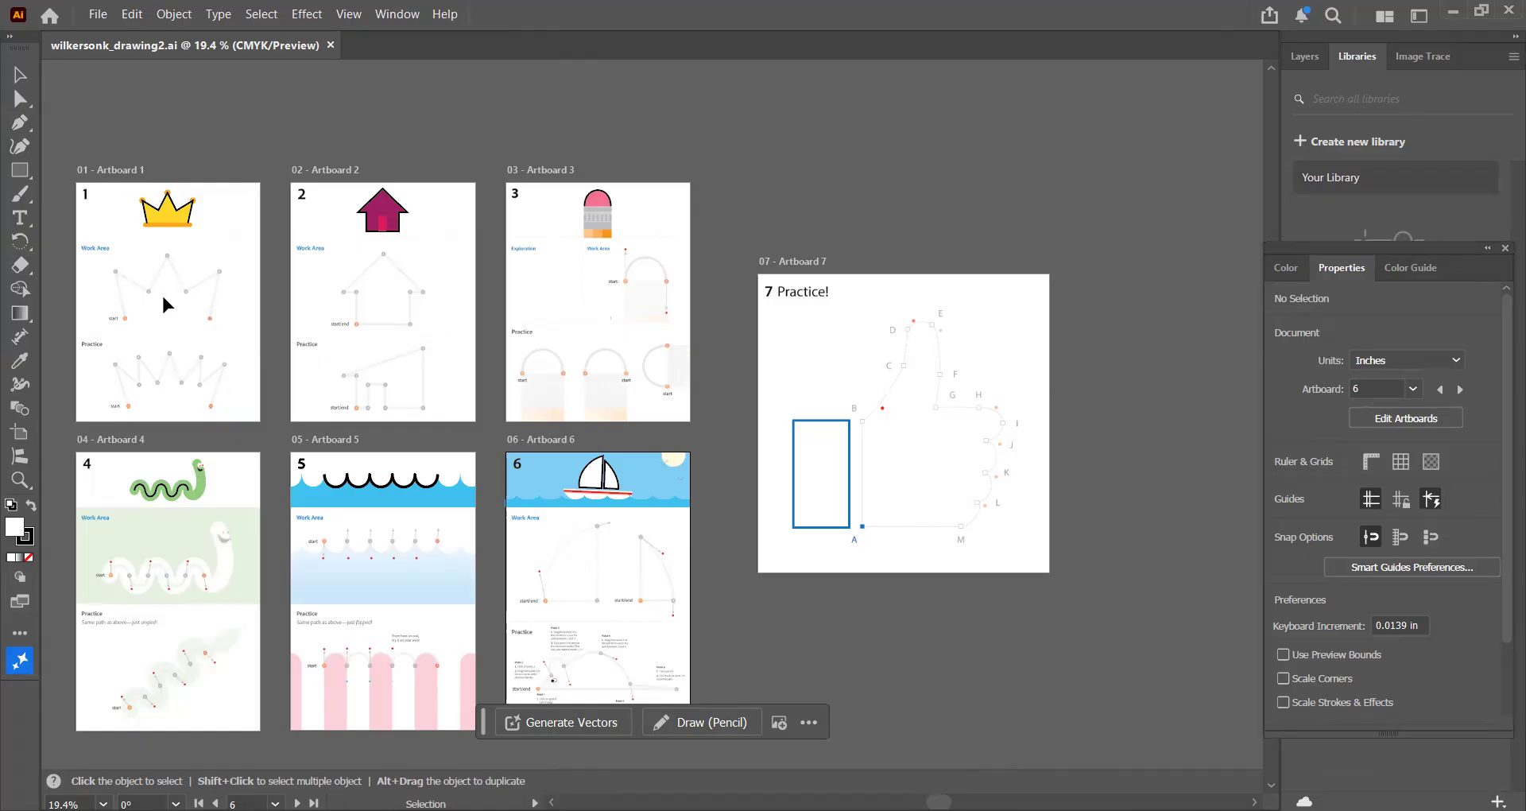
Fit artboard 1 in the window and magnify its crown Work Area to 100%
click(232, 226)
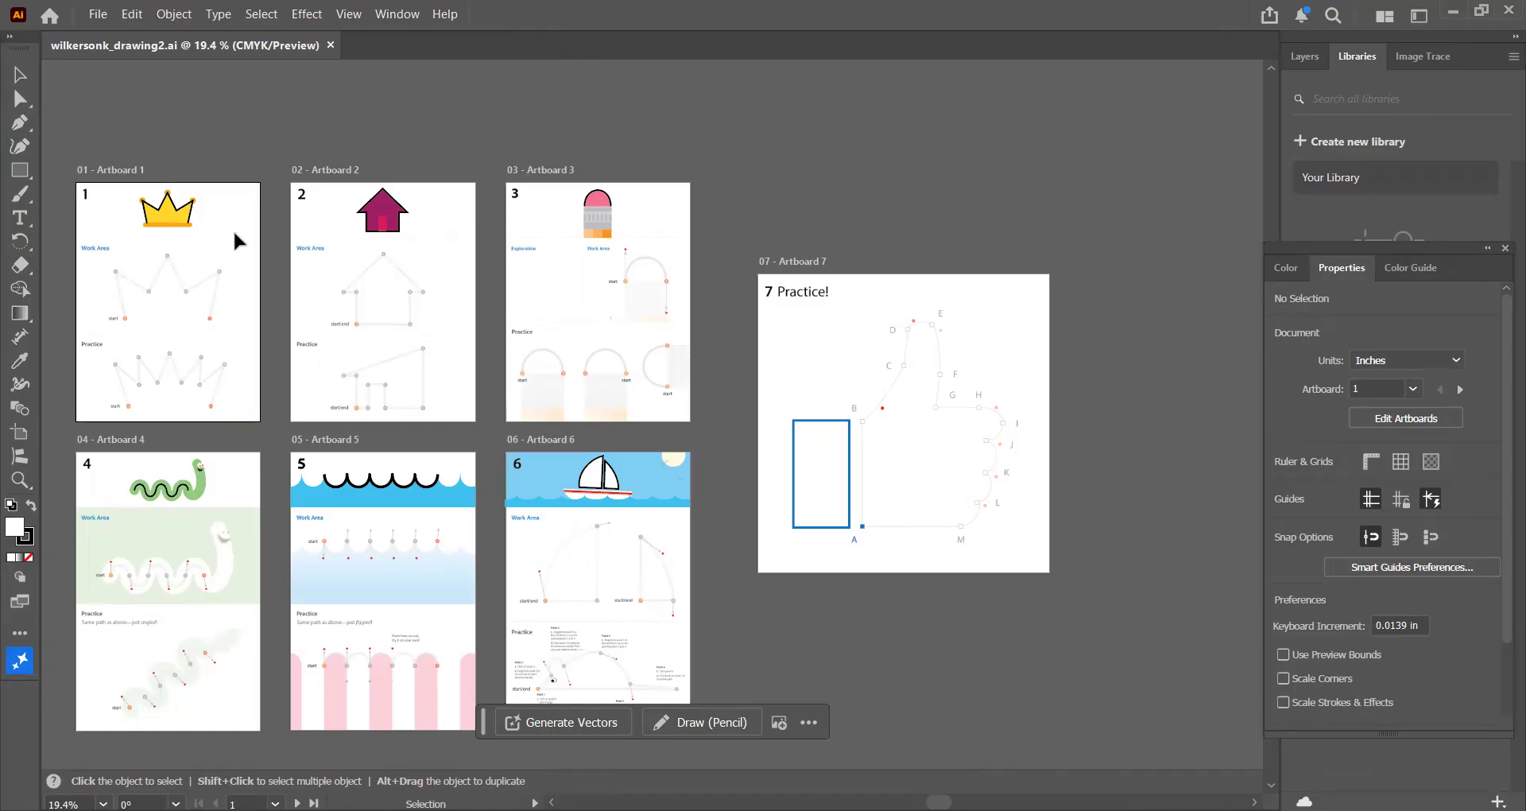
click(348, 17)
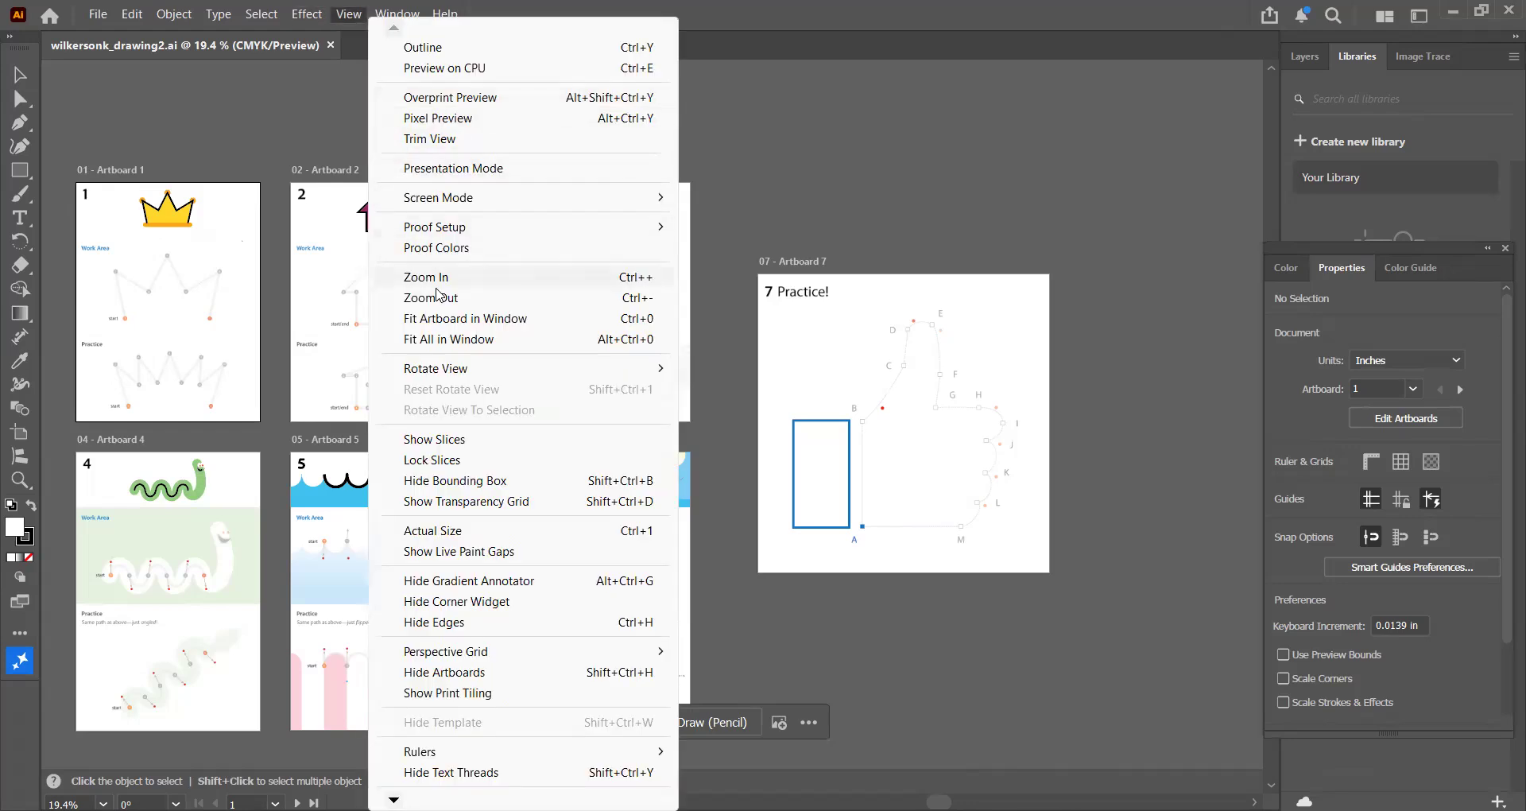
click(451, 319)
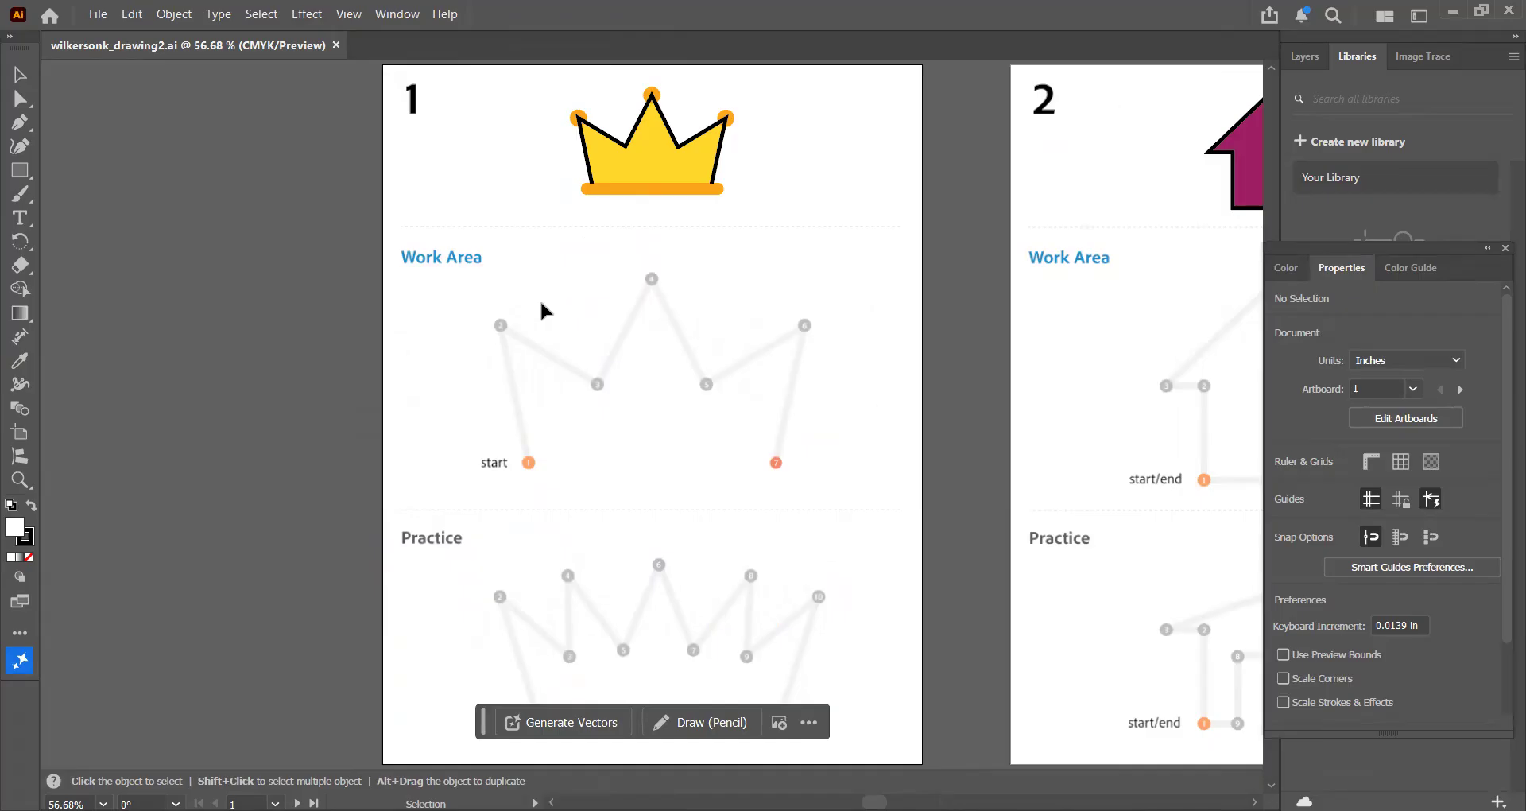
click(20, 480)
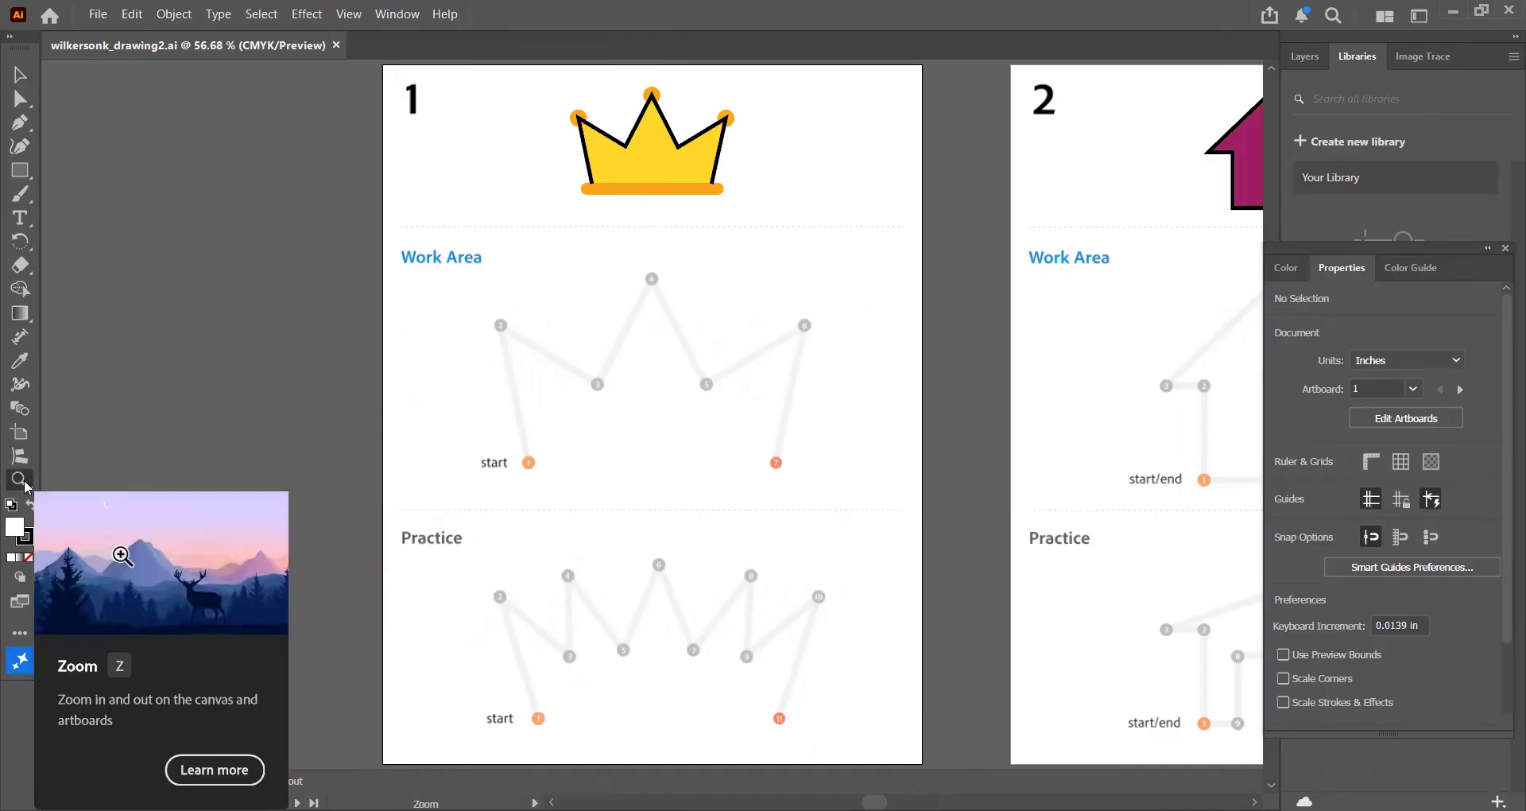
click(24, 483)
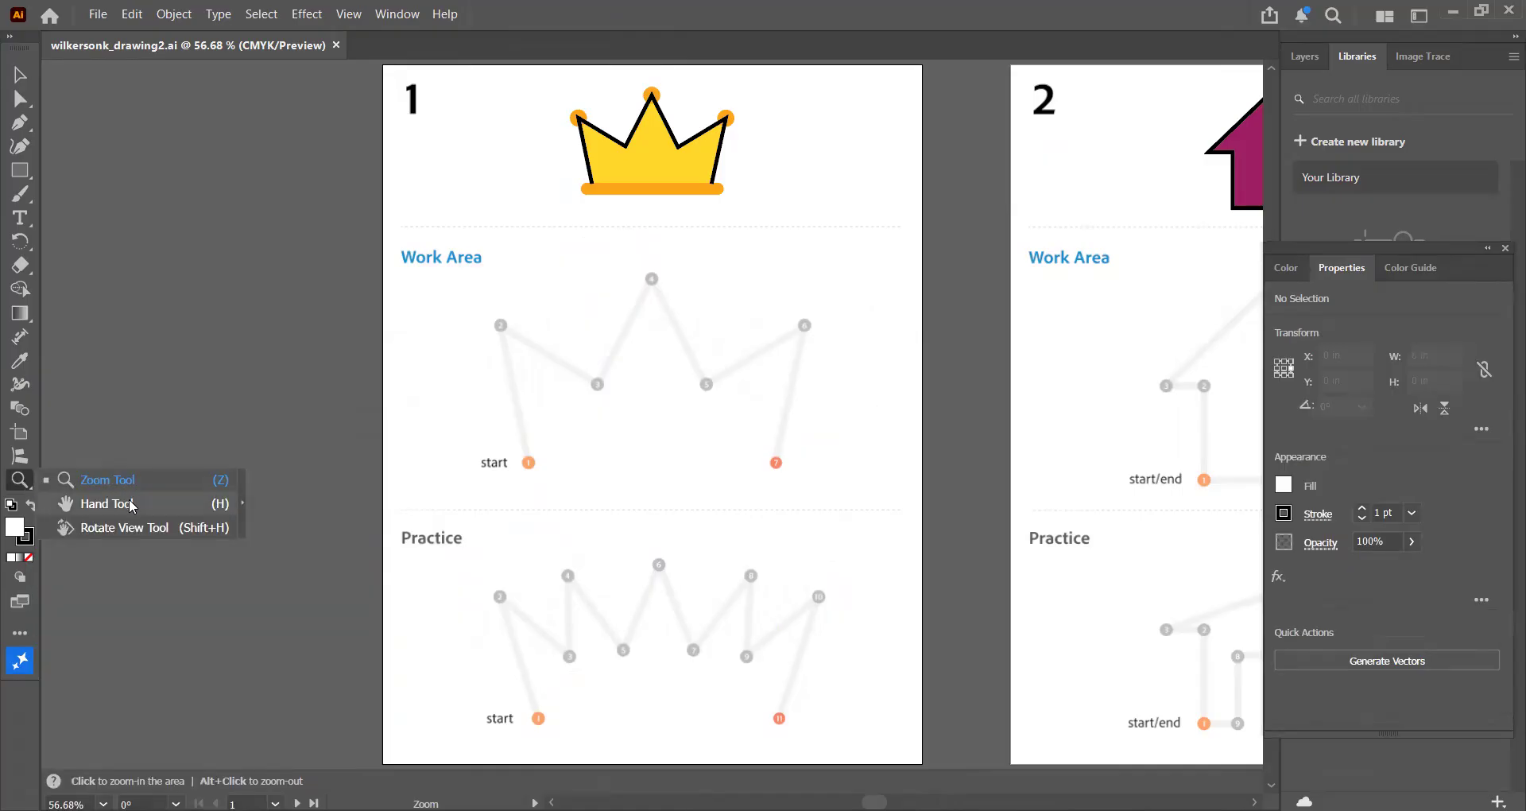
click(140, 481)
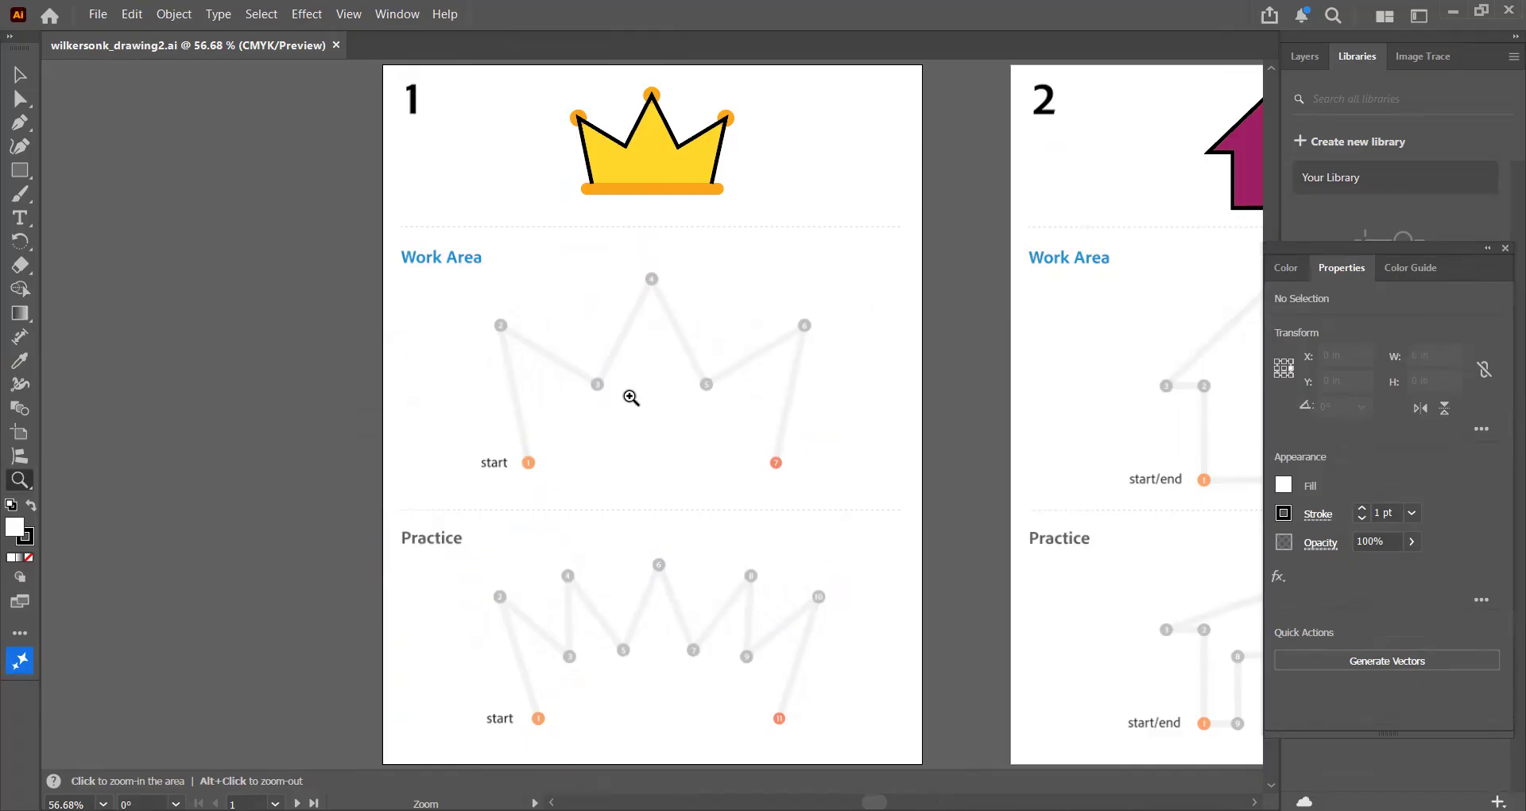
click(644, 404)
click(645, 404)
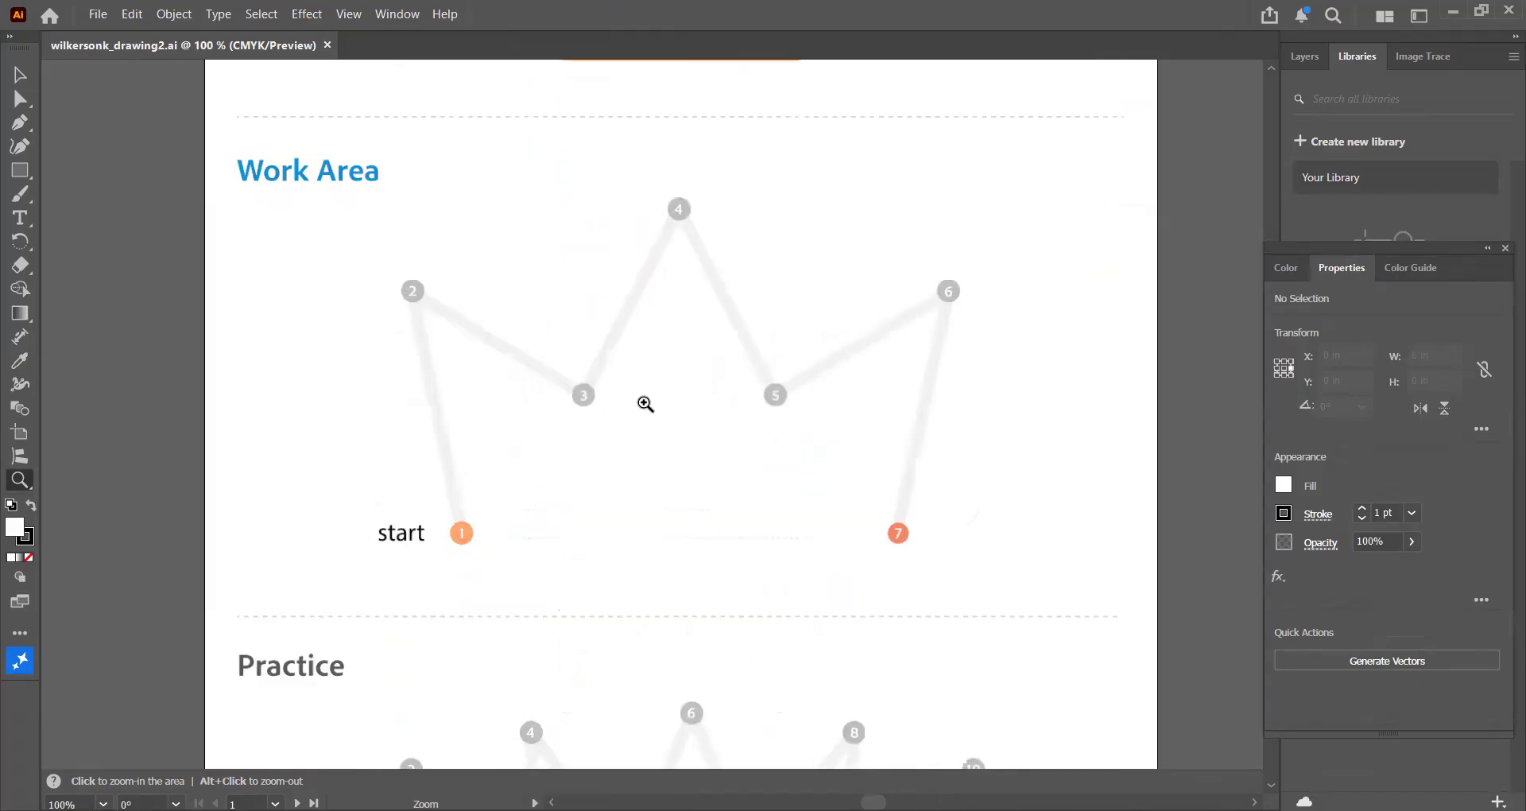
Set up the Pen tool with no fill and a black 4 pt stroke
click(21, 125)
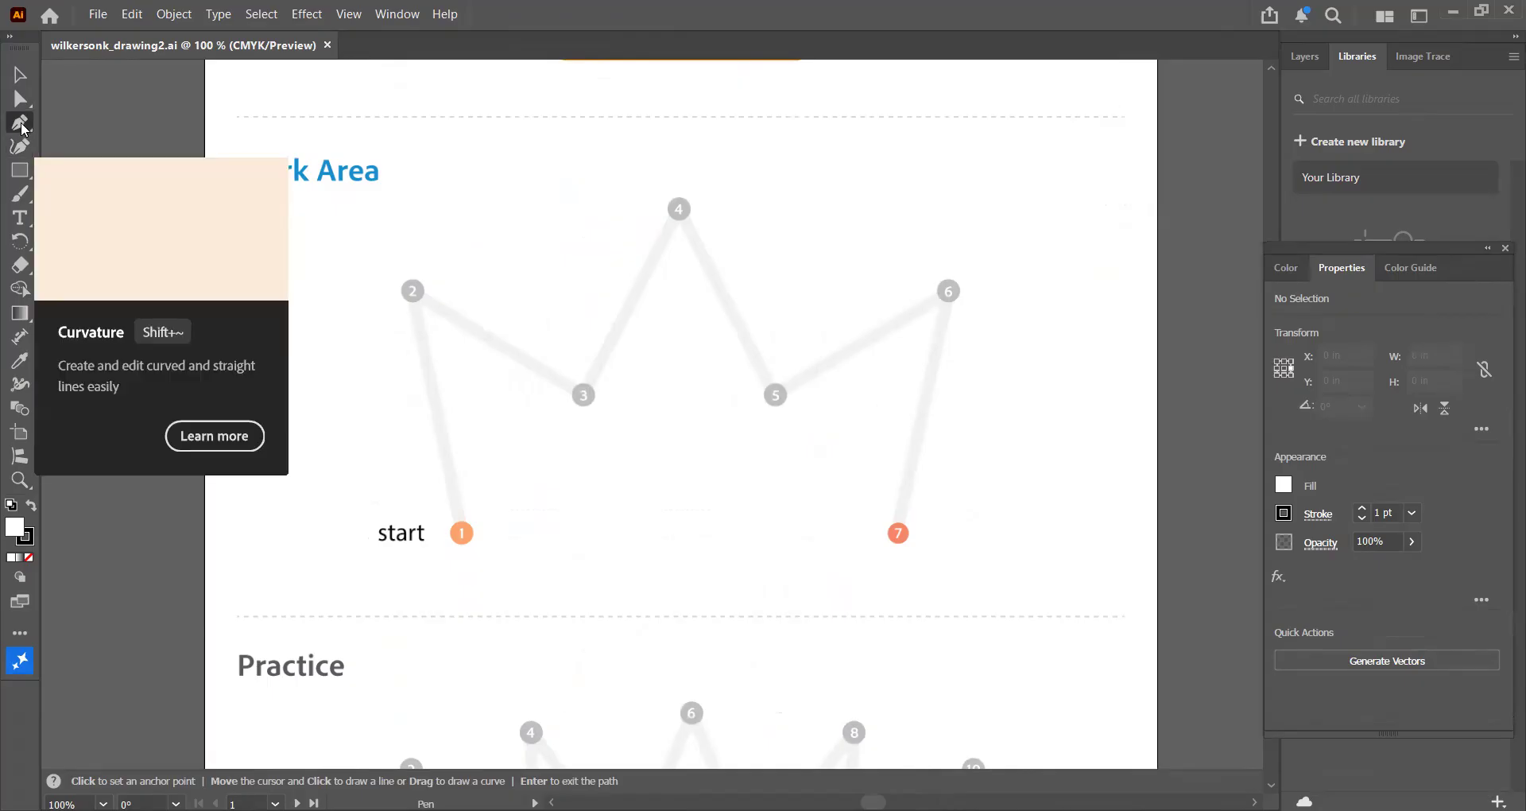
click(21, 125)
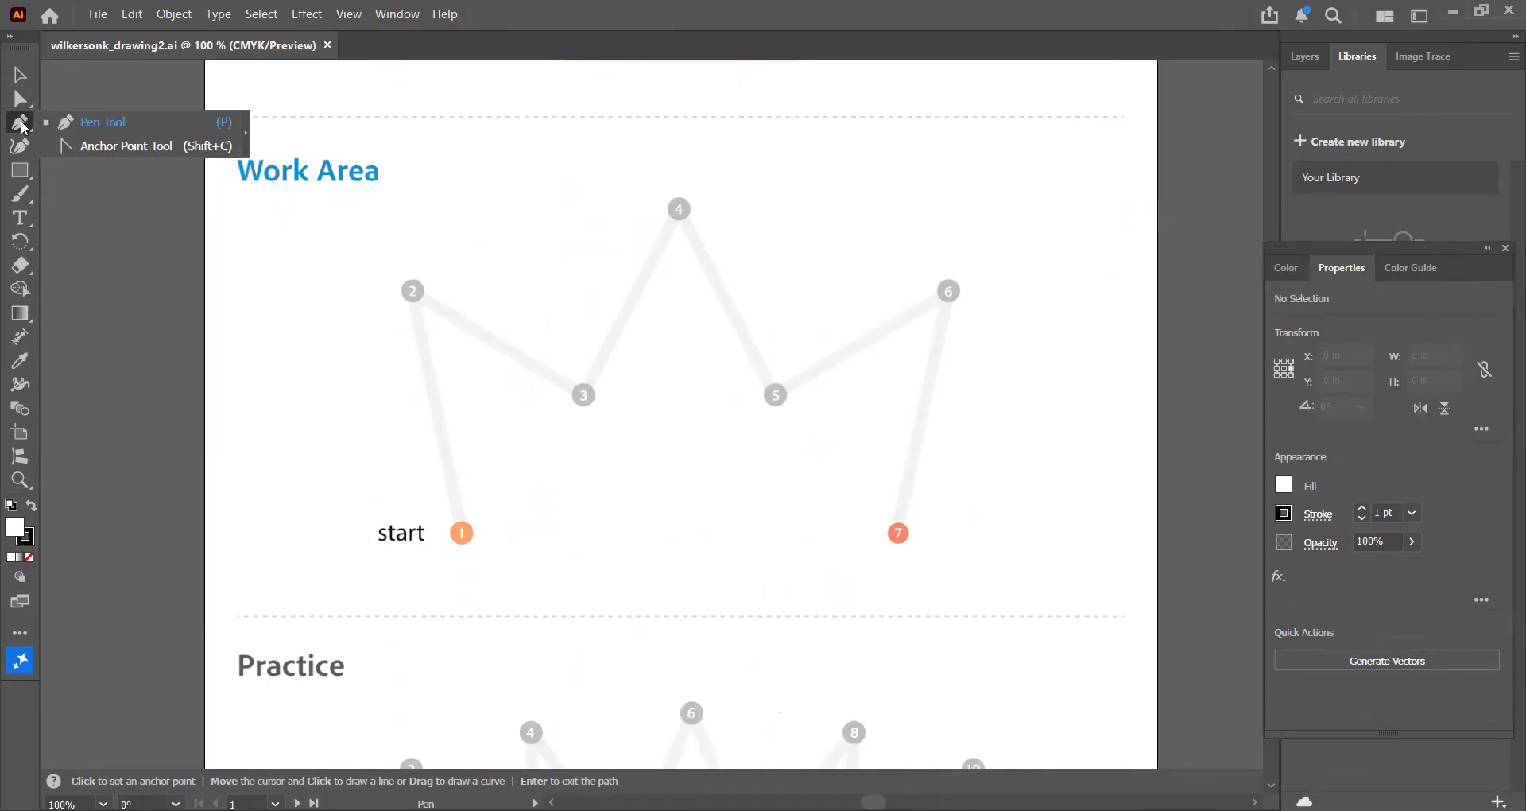
click(22, 125)
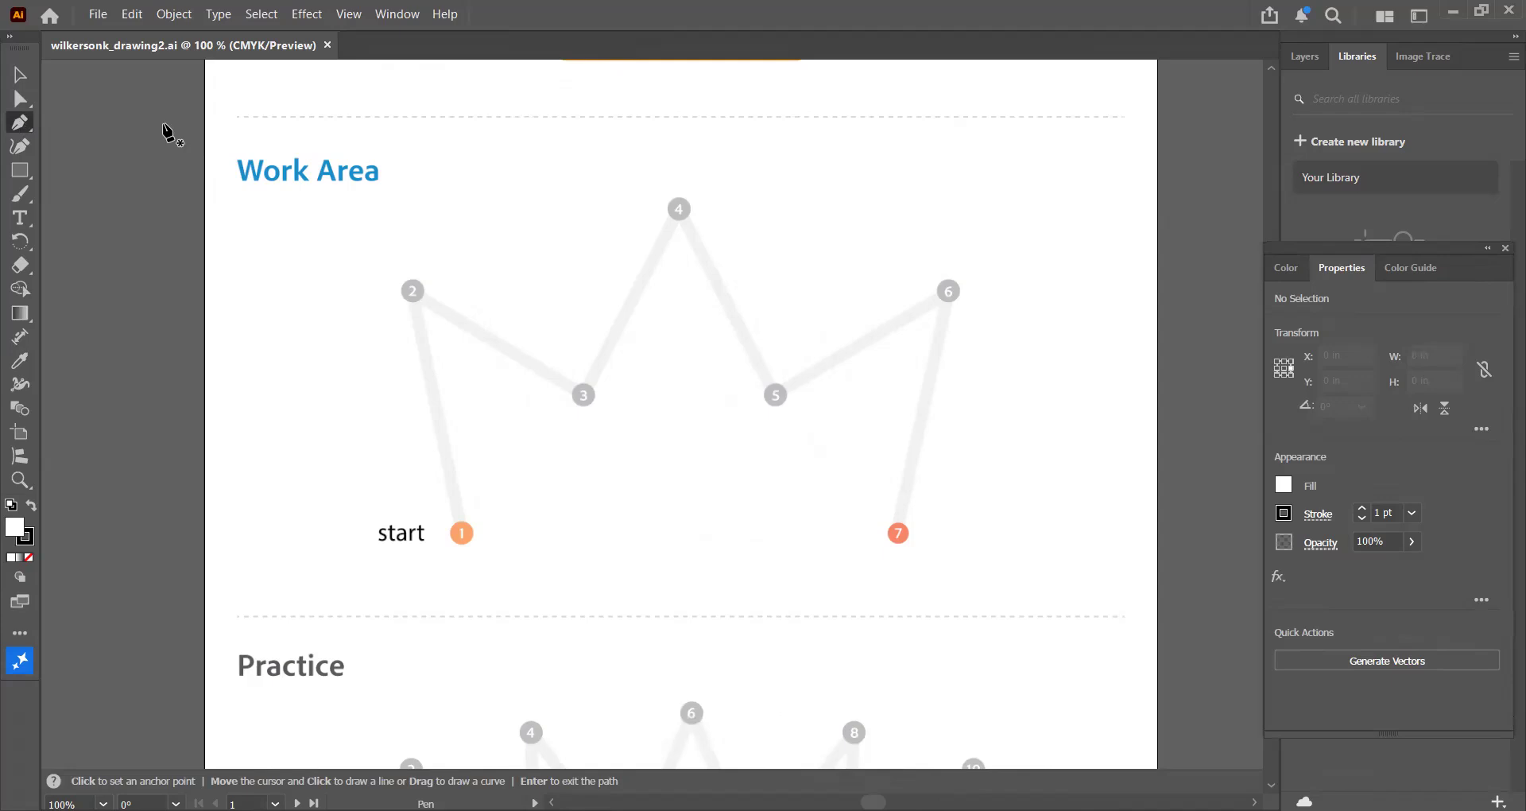
click(1284, 484)
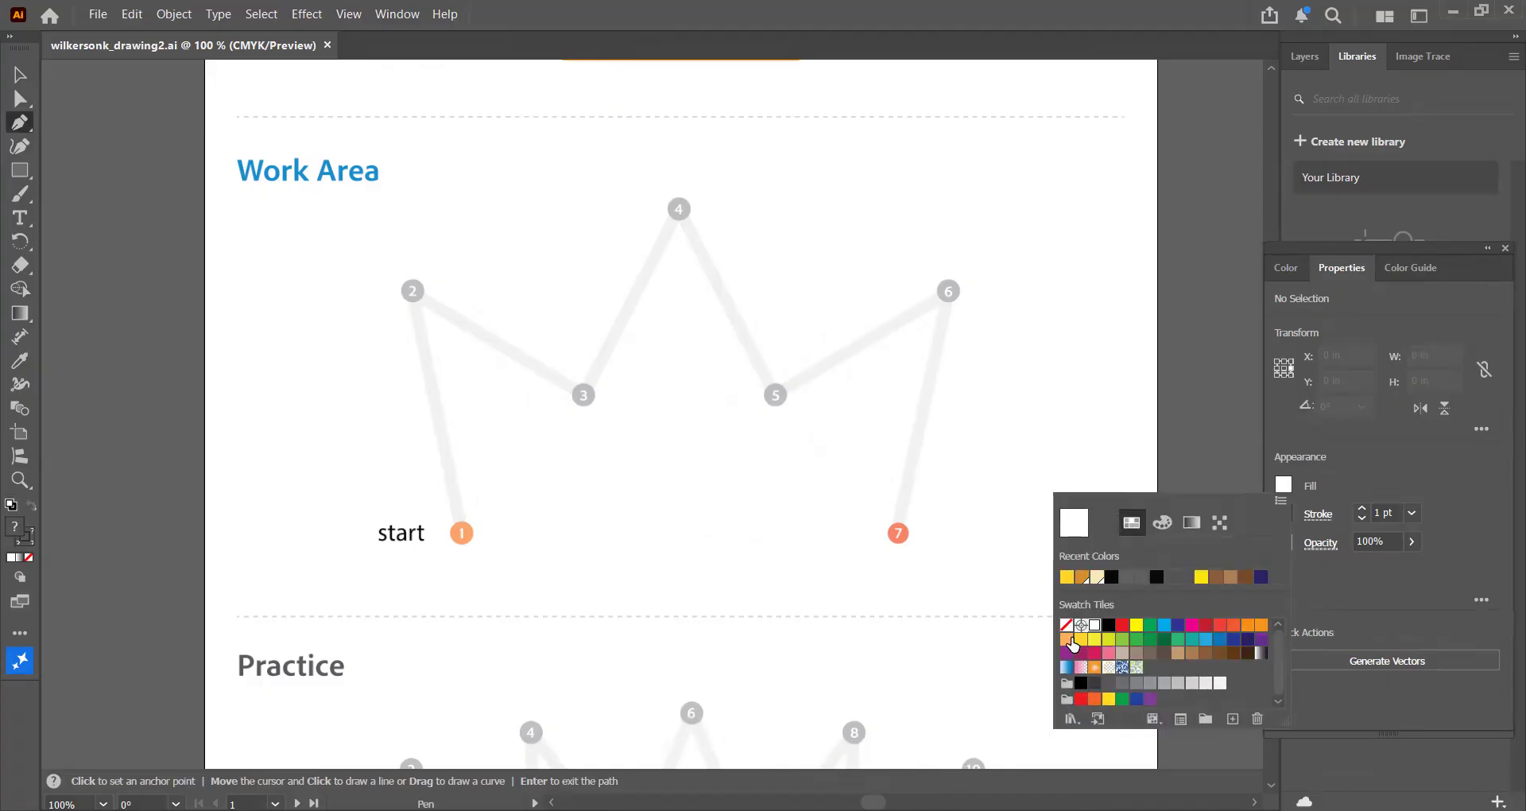
click(1067, 624)
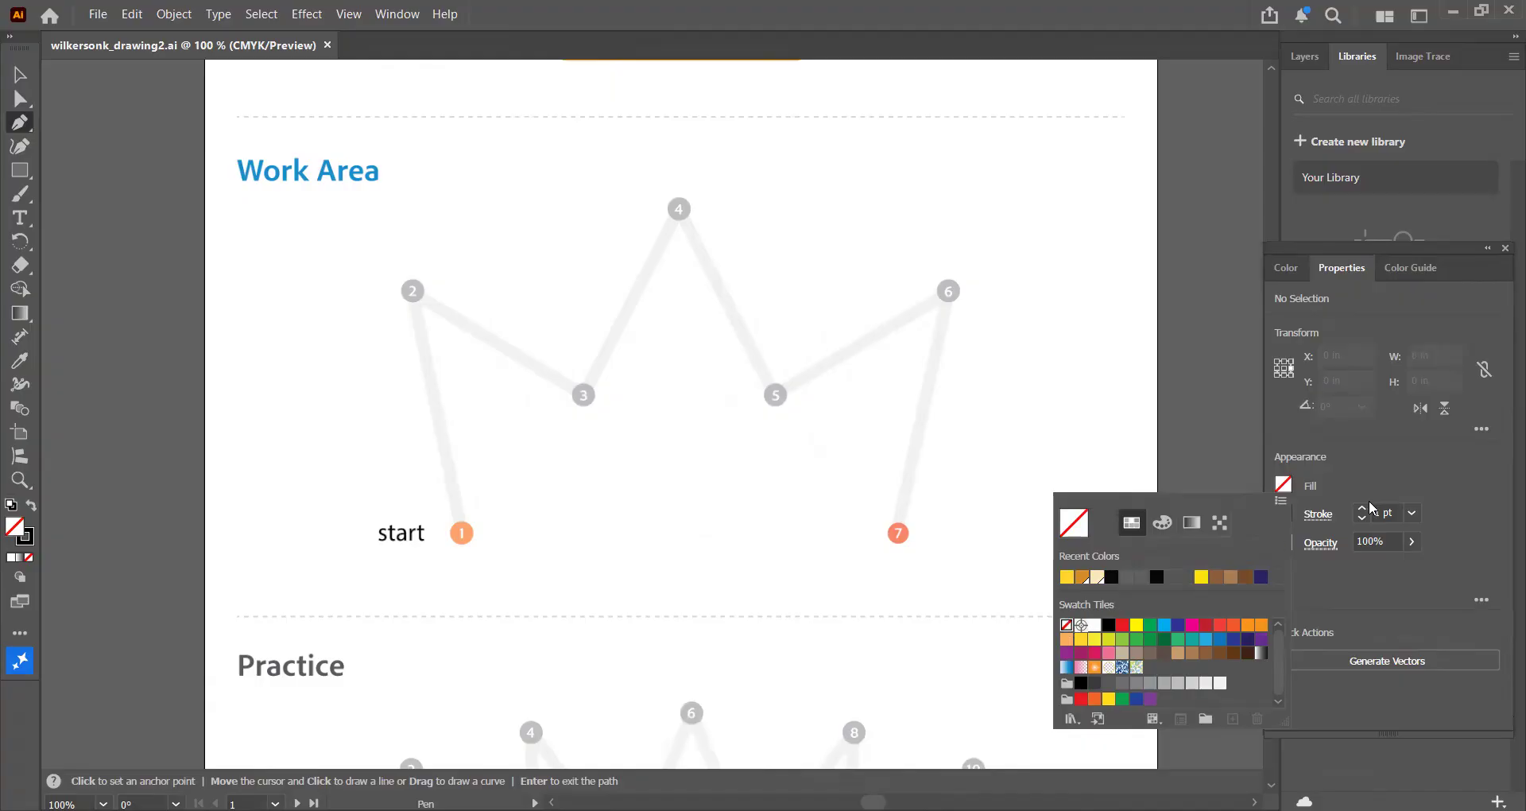
click(1286, 514)
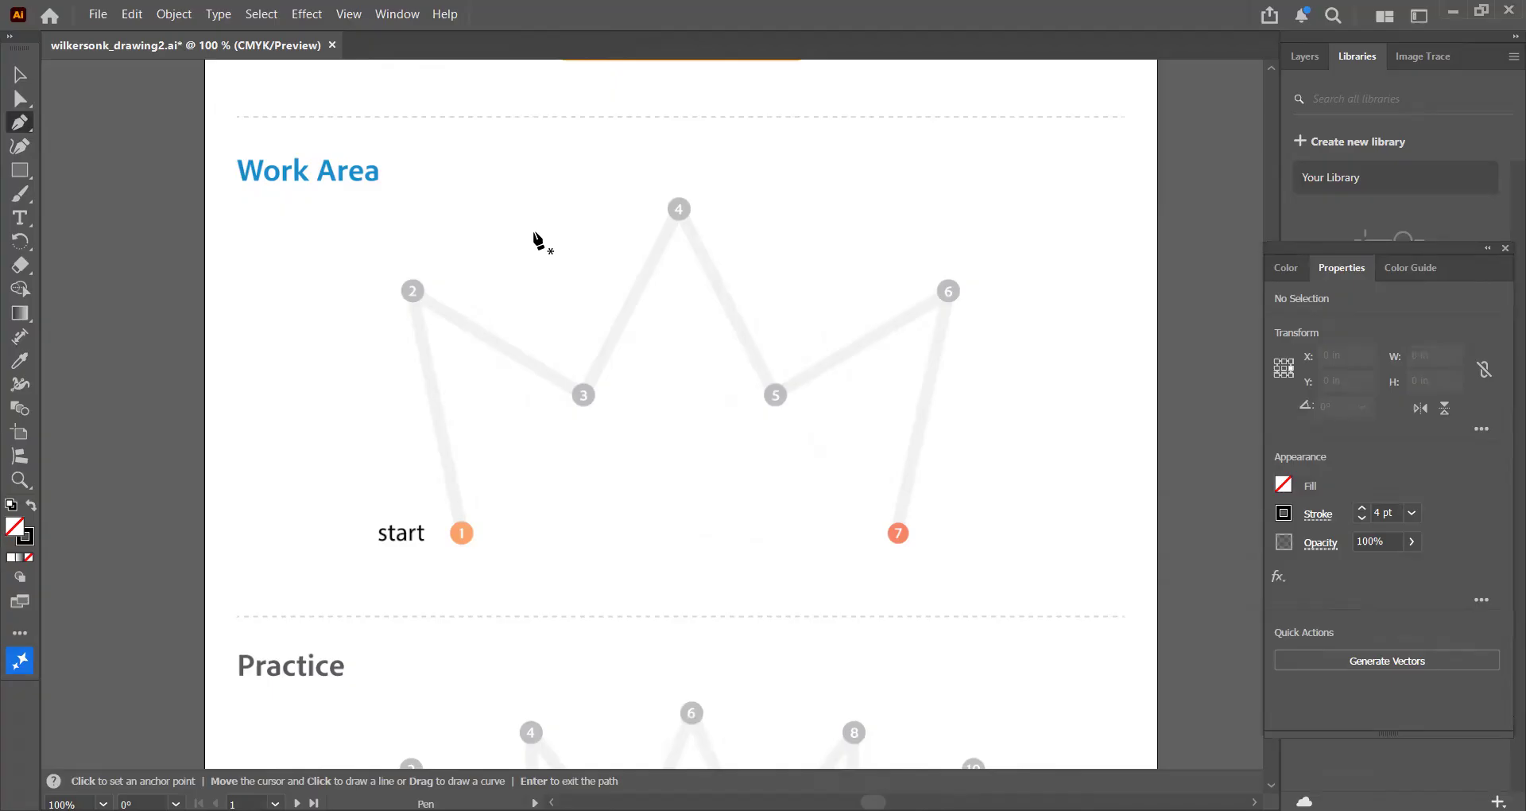
Draw the crown outline with the Pen tool as straight segments through points 1 to 7 of the Work Area template
click(462, 533)
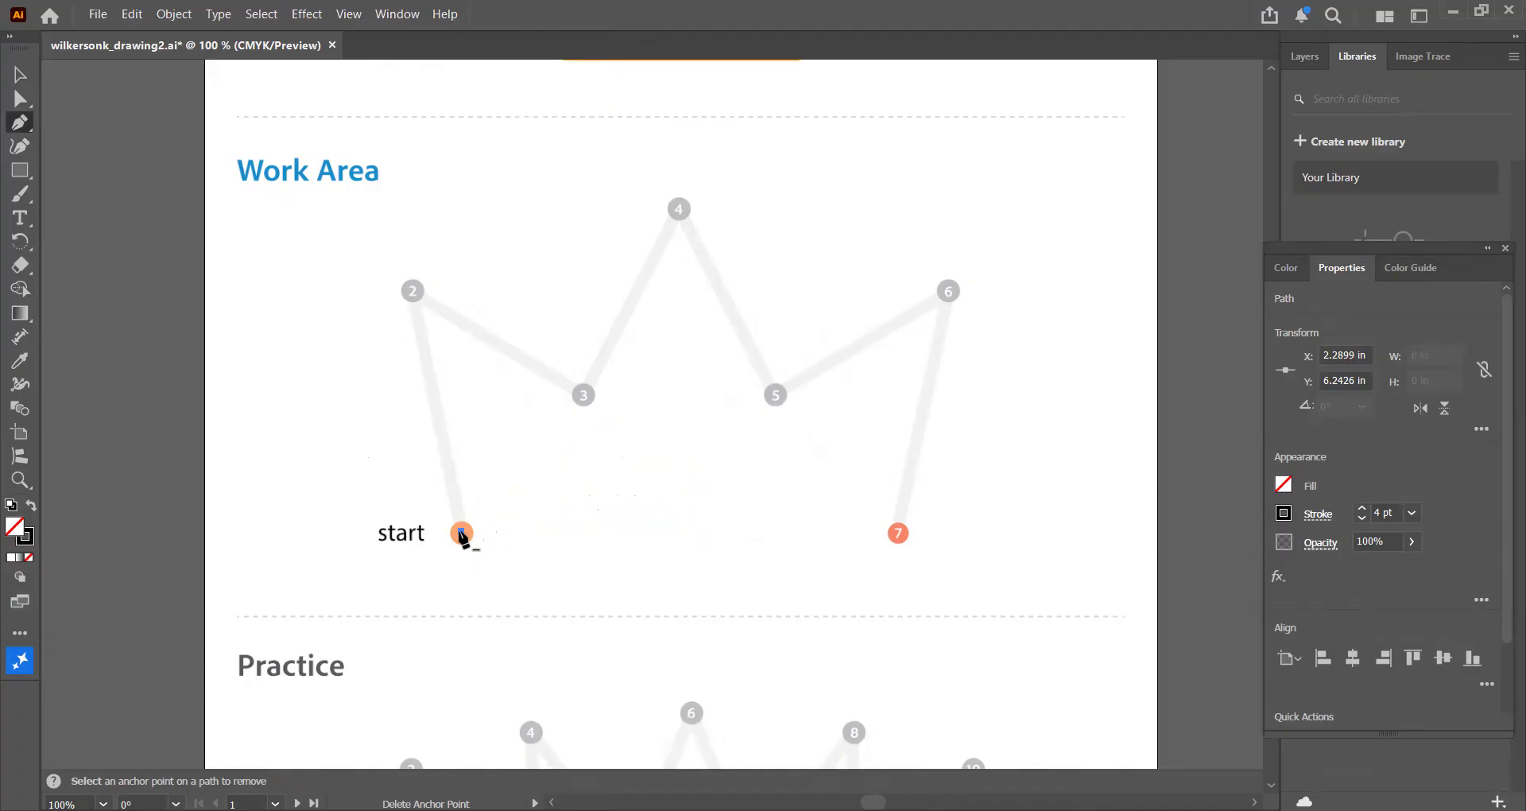
click(412, 293)
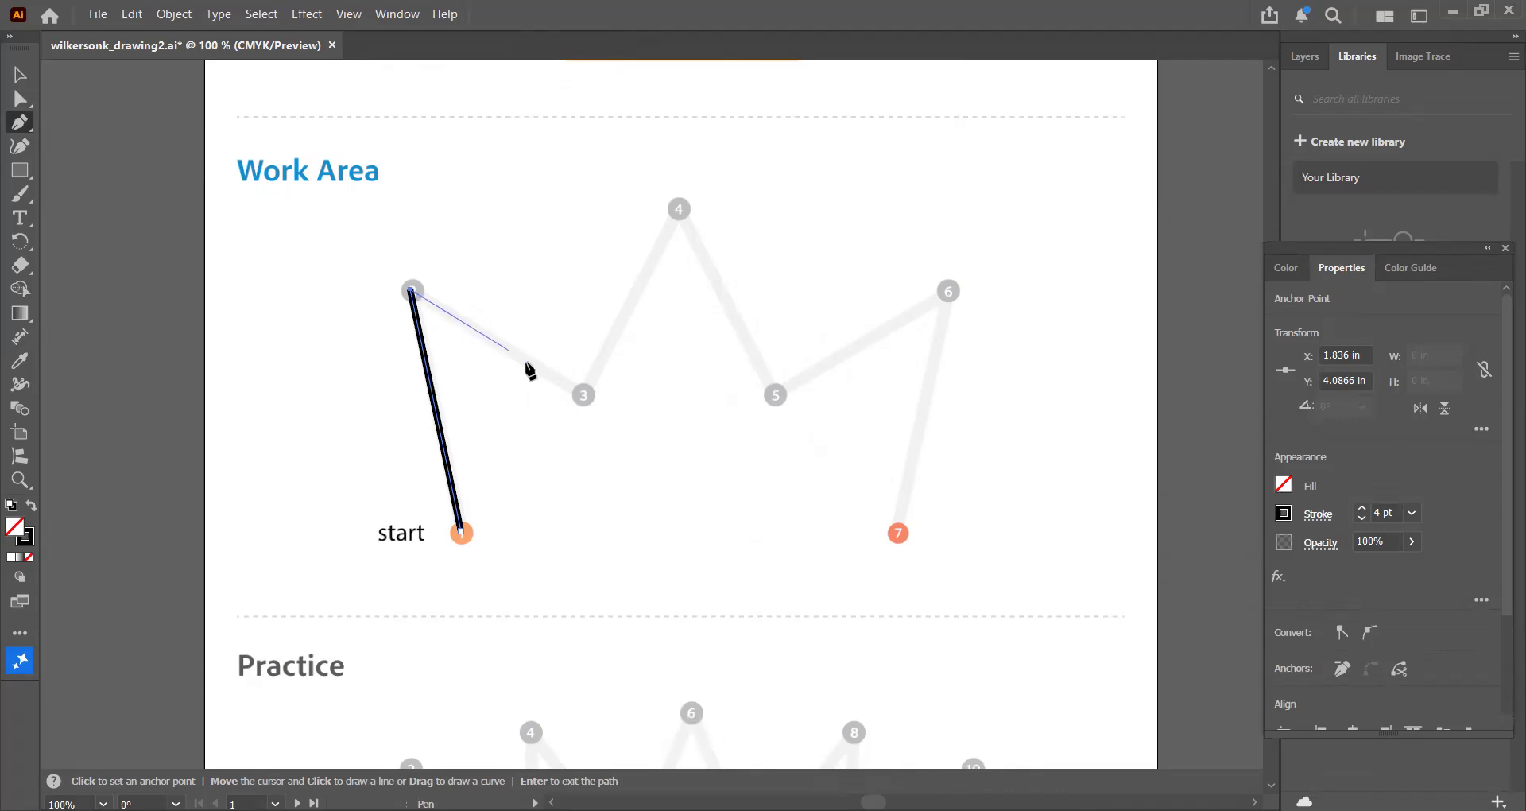
click(584, 395)
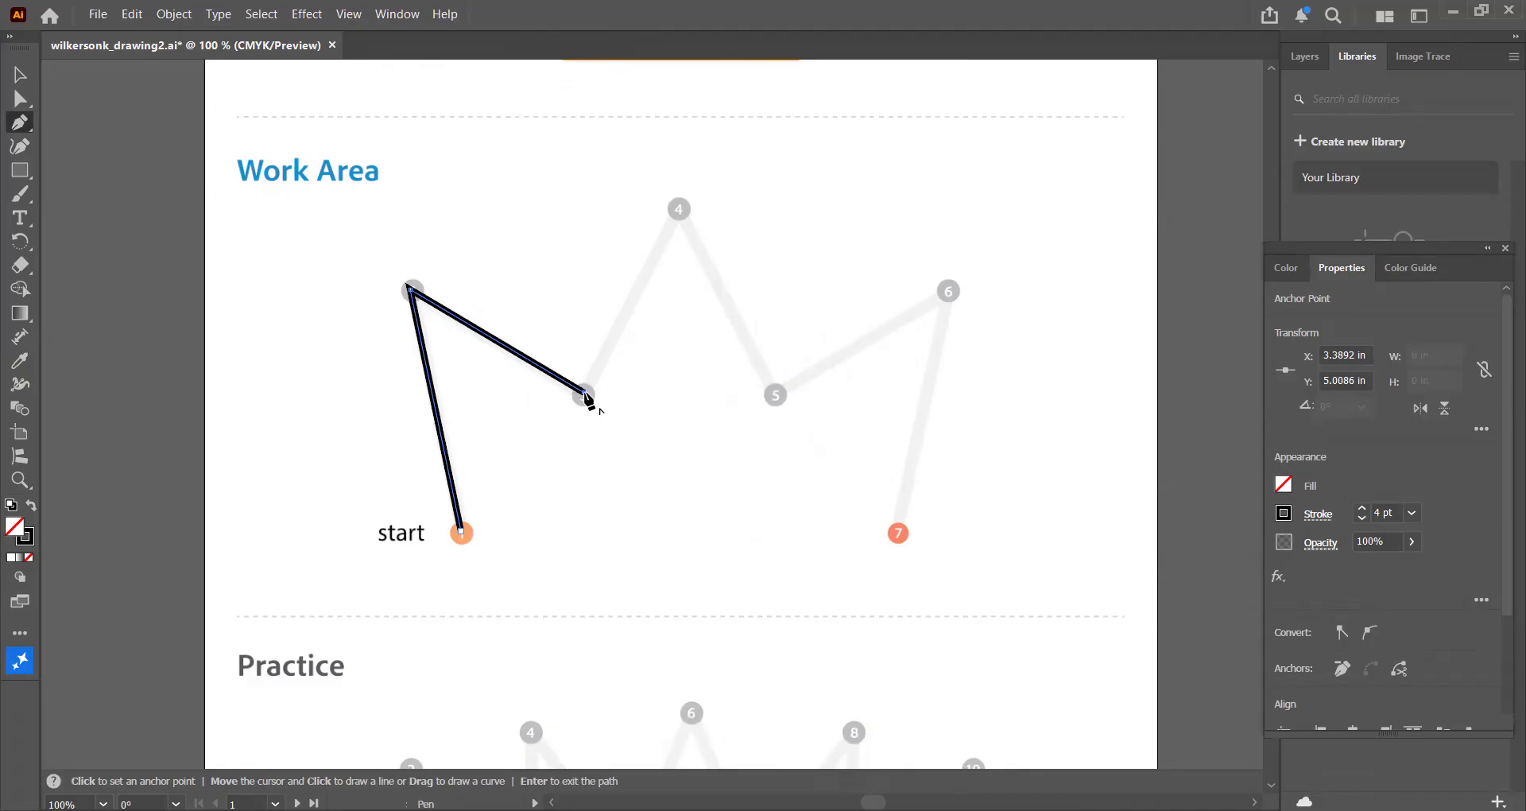
click(679, 209)
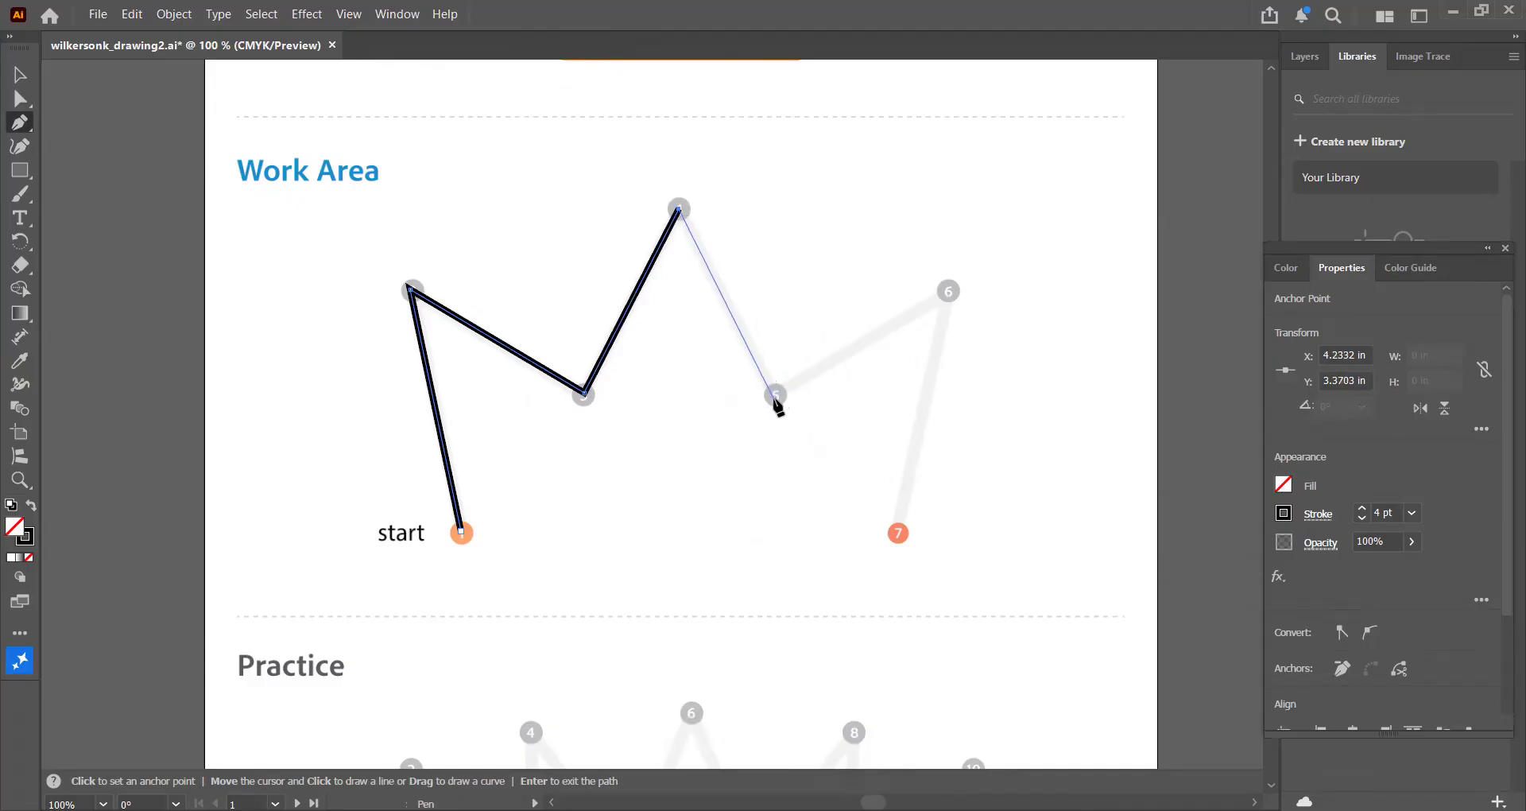
click(776, 394)
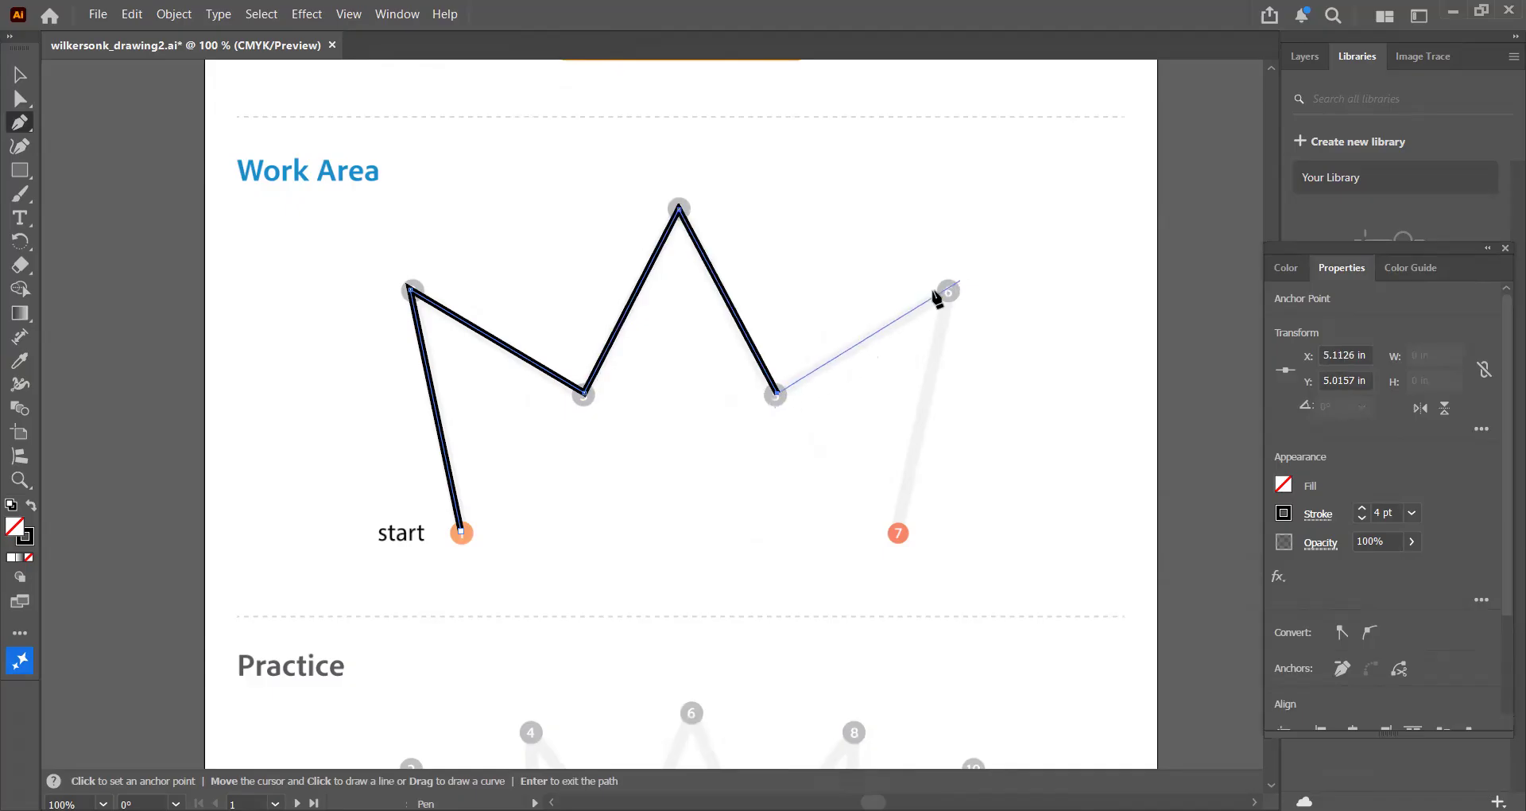
click(948, 292)
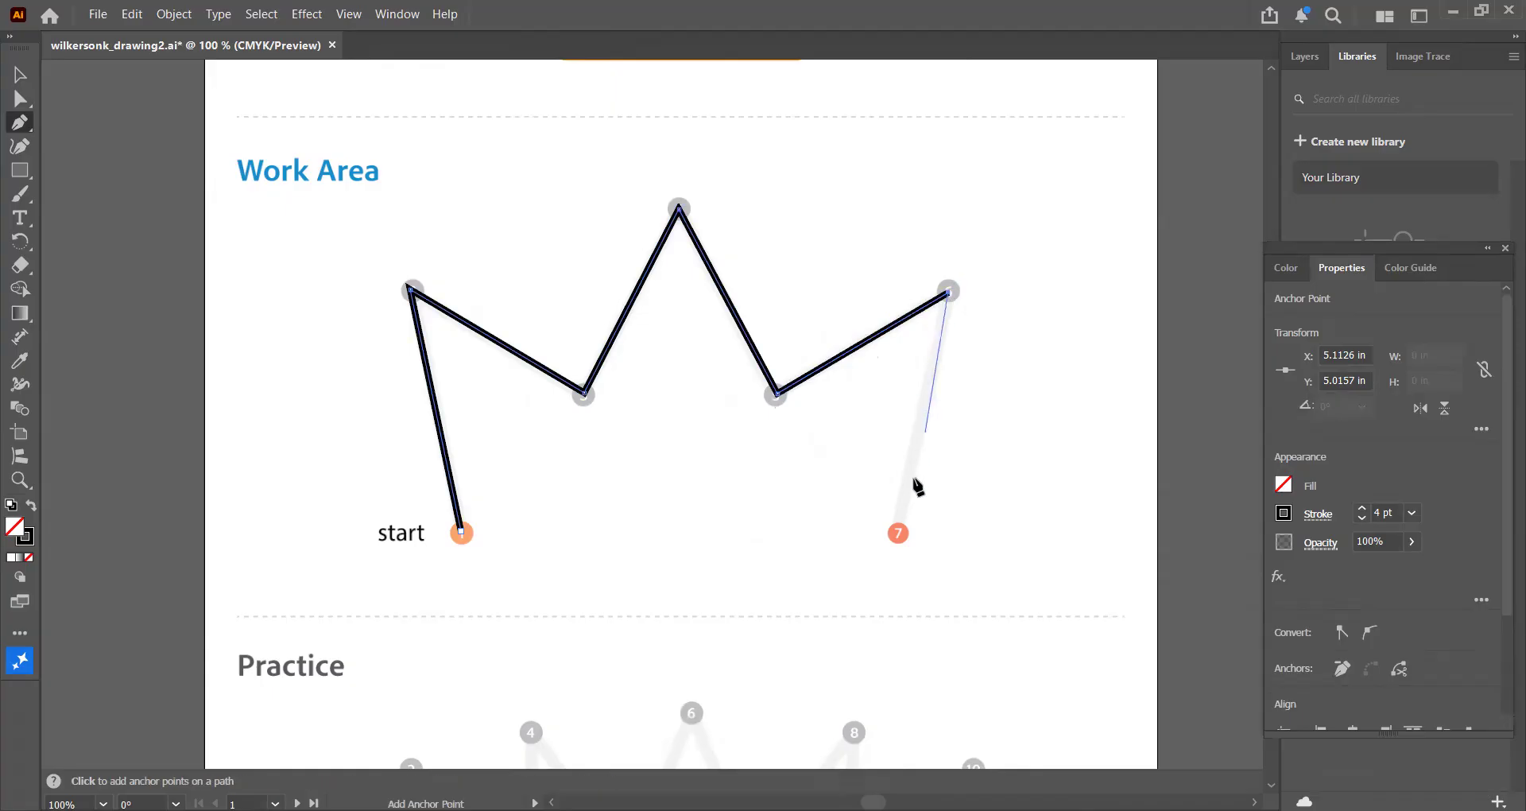
click(899, 533)
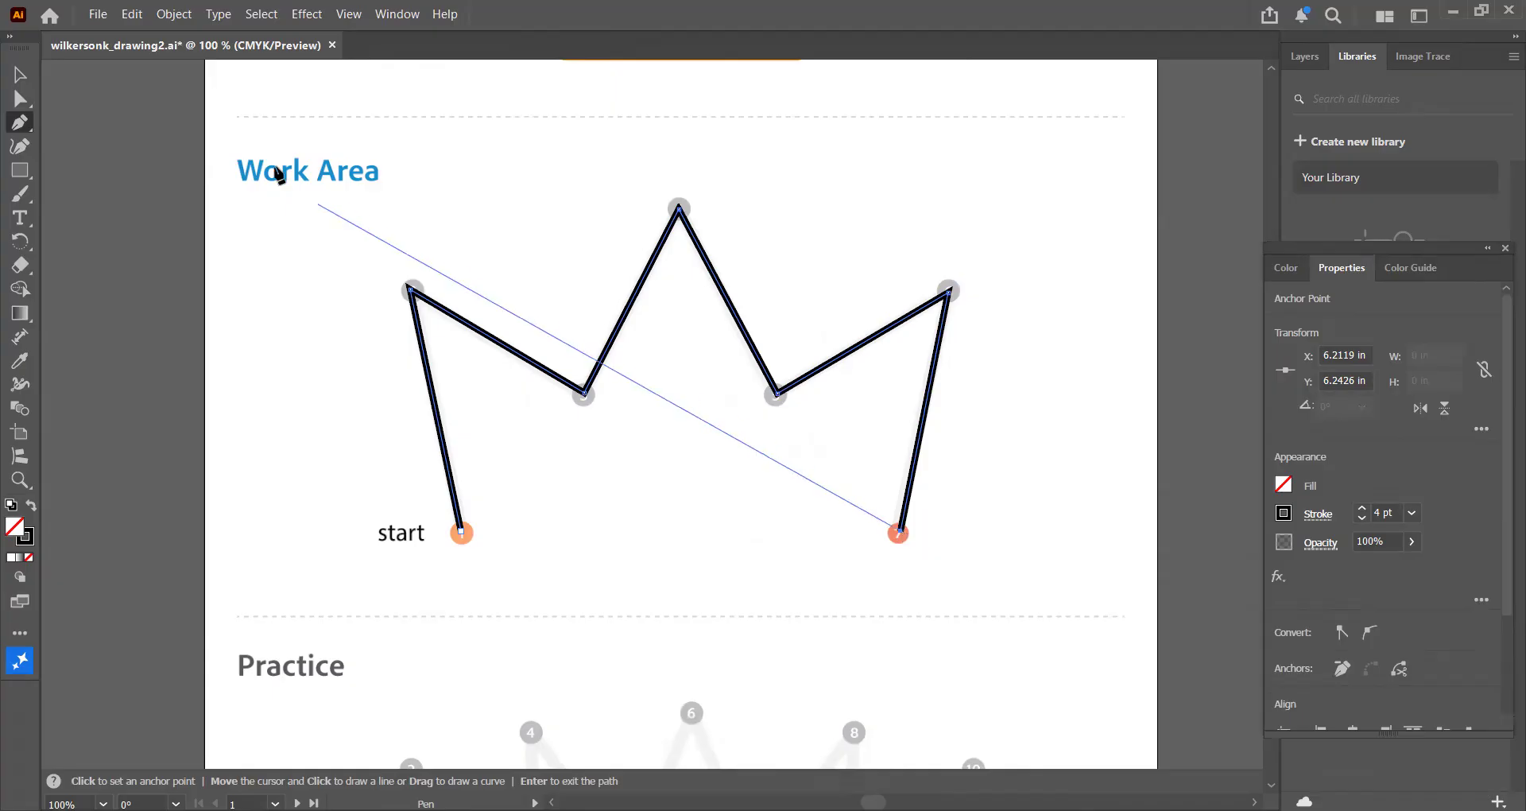
Undo the last crown segment and redraw it from point 6 to point 7
click(133, 15)
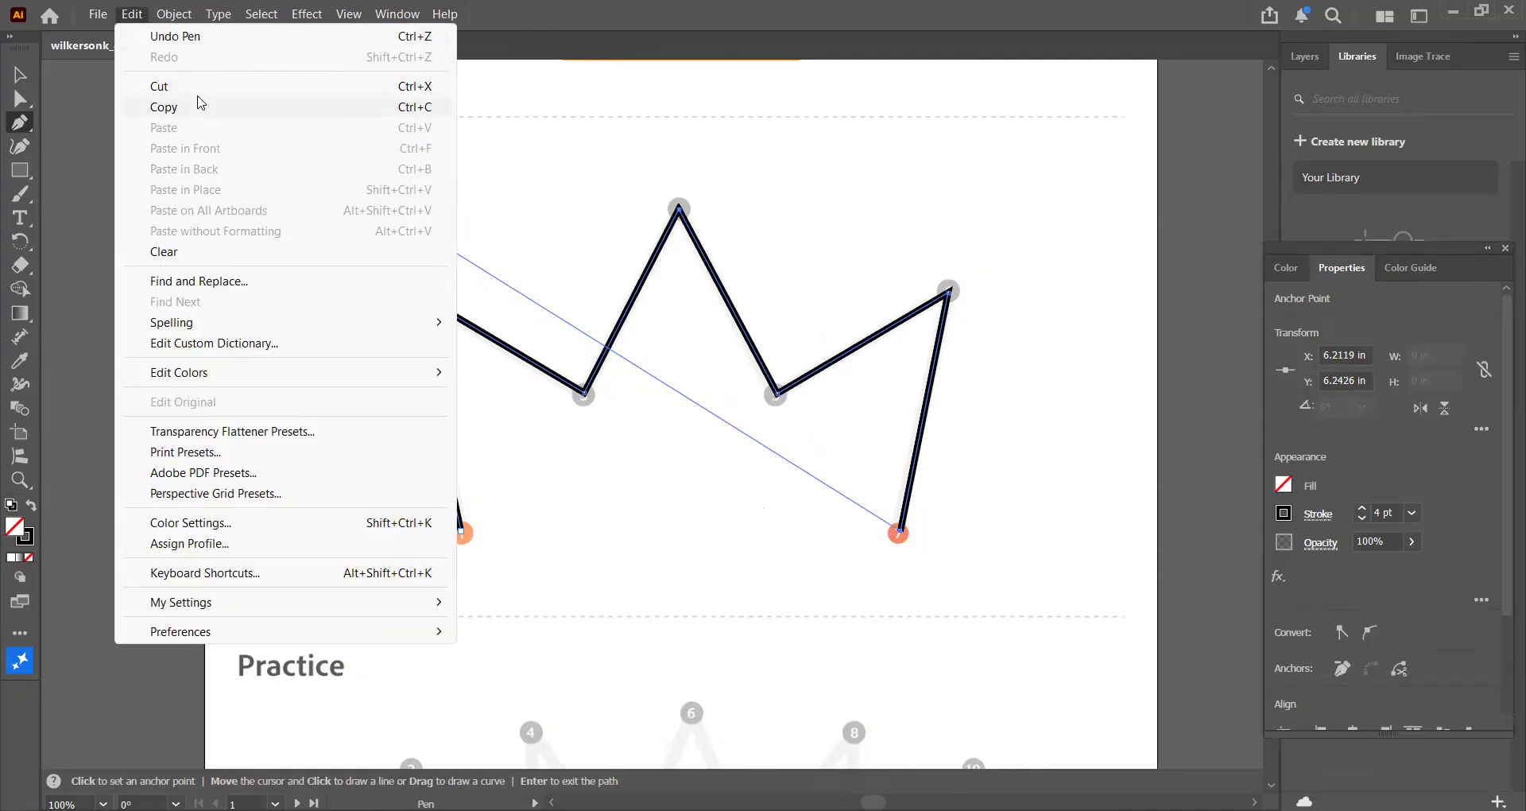
click(189, 37)
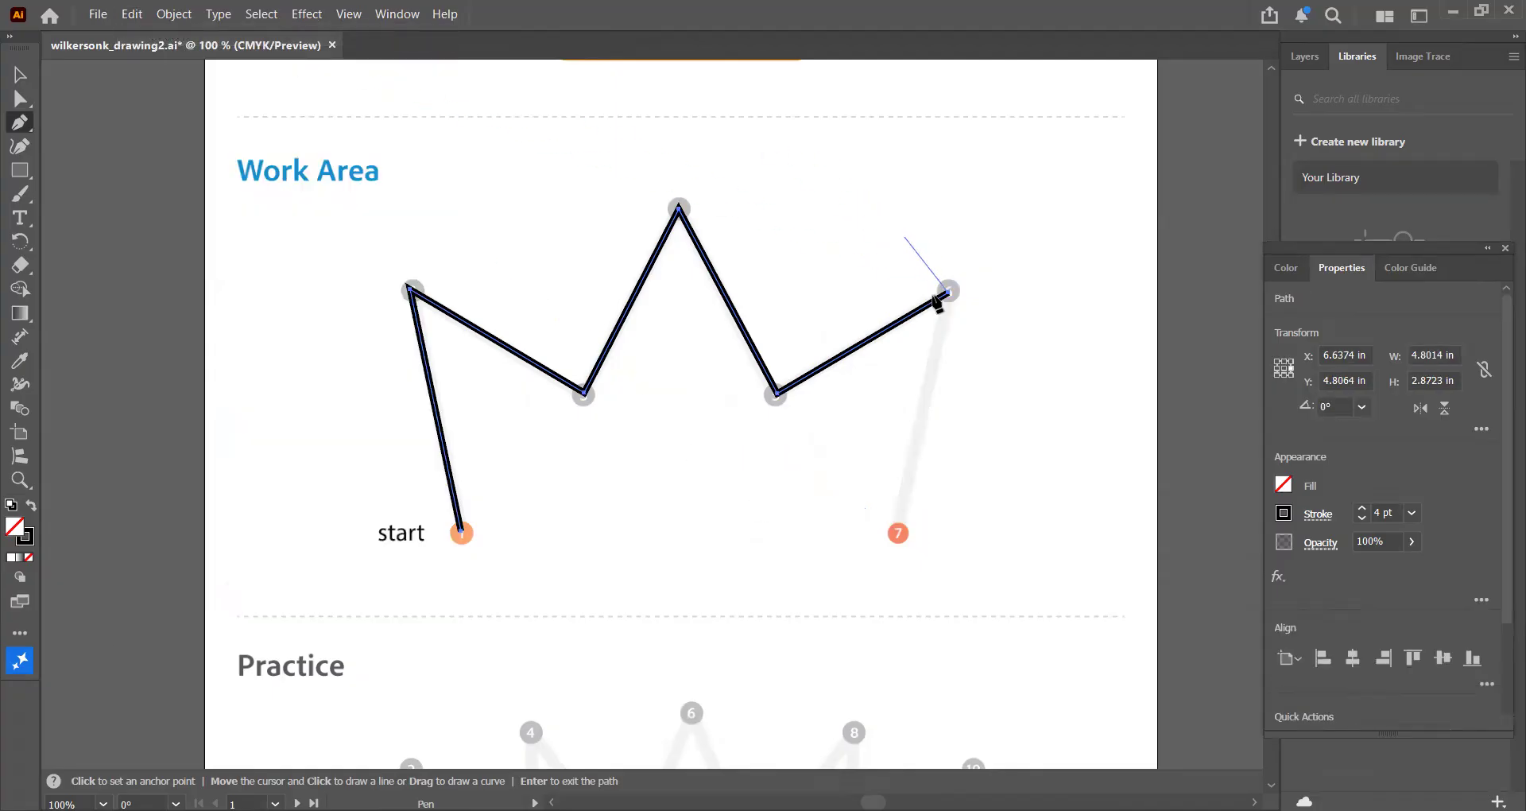
click(898, 533)
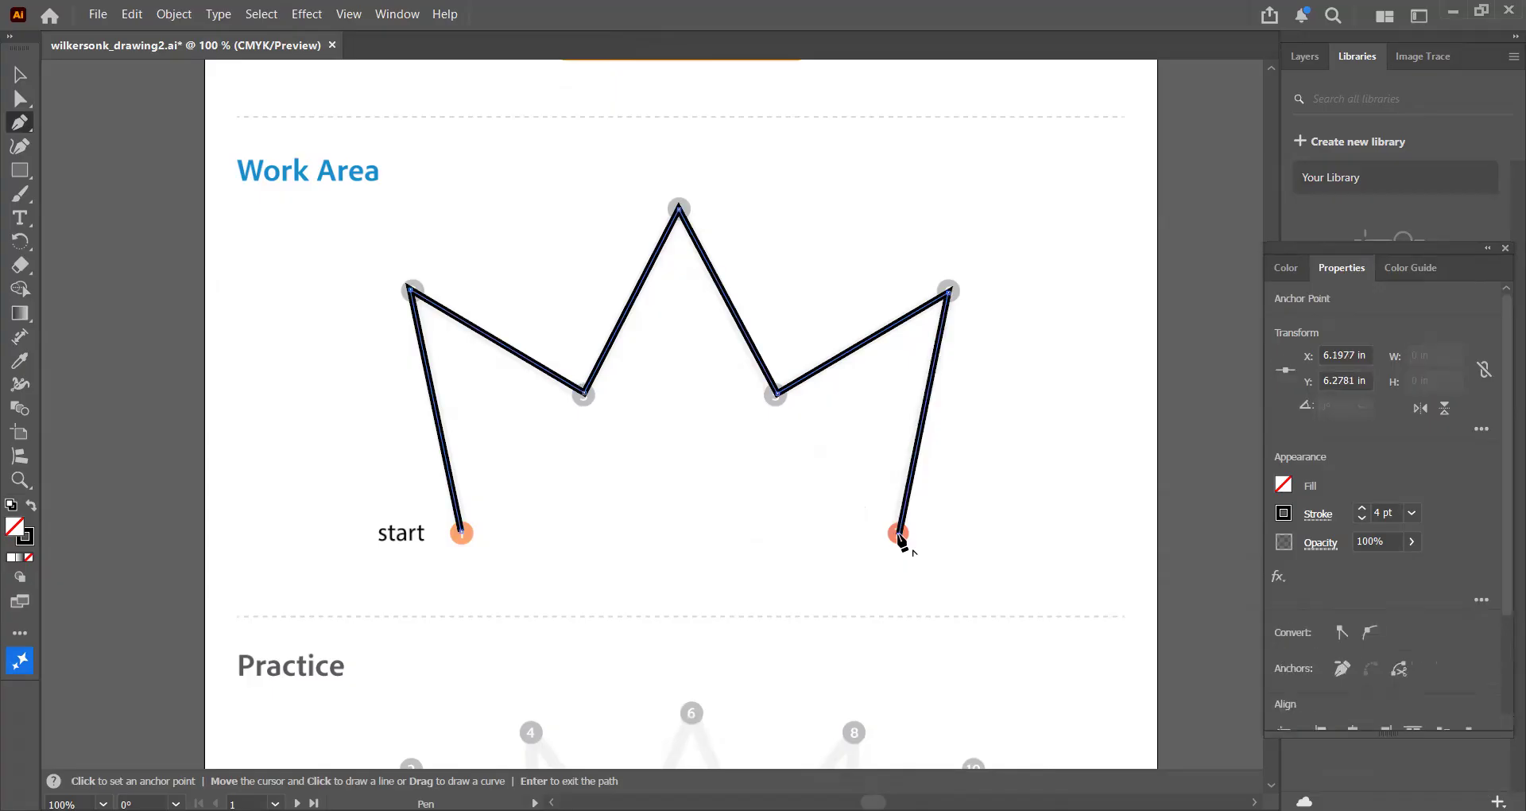
Fill the crown path with the golden yellow swatch and deselect it
click(16, 73)
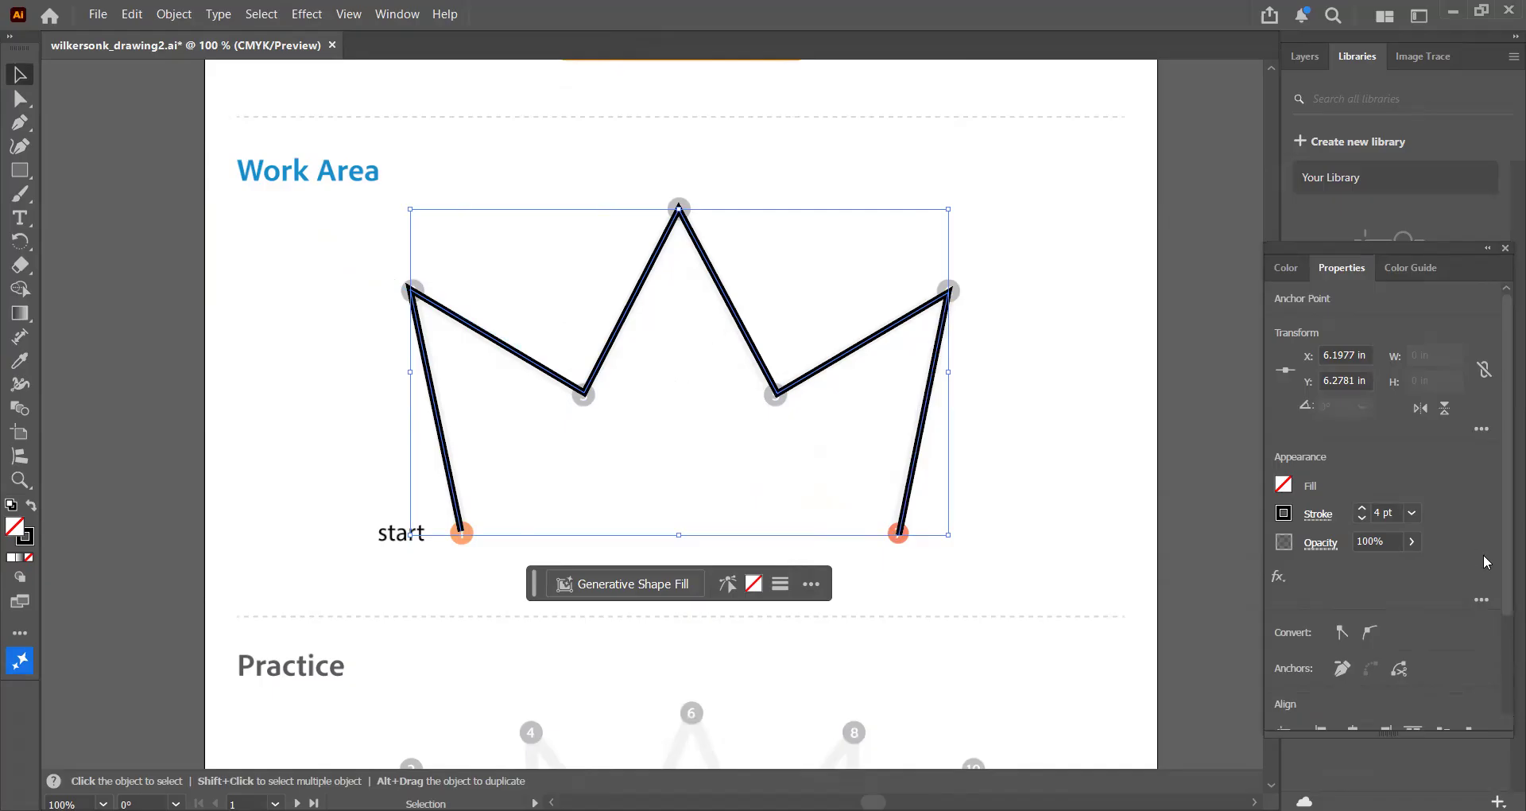
click(1285, 484)
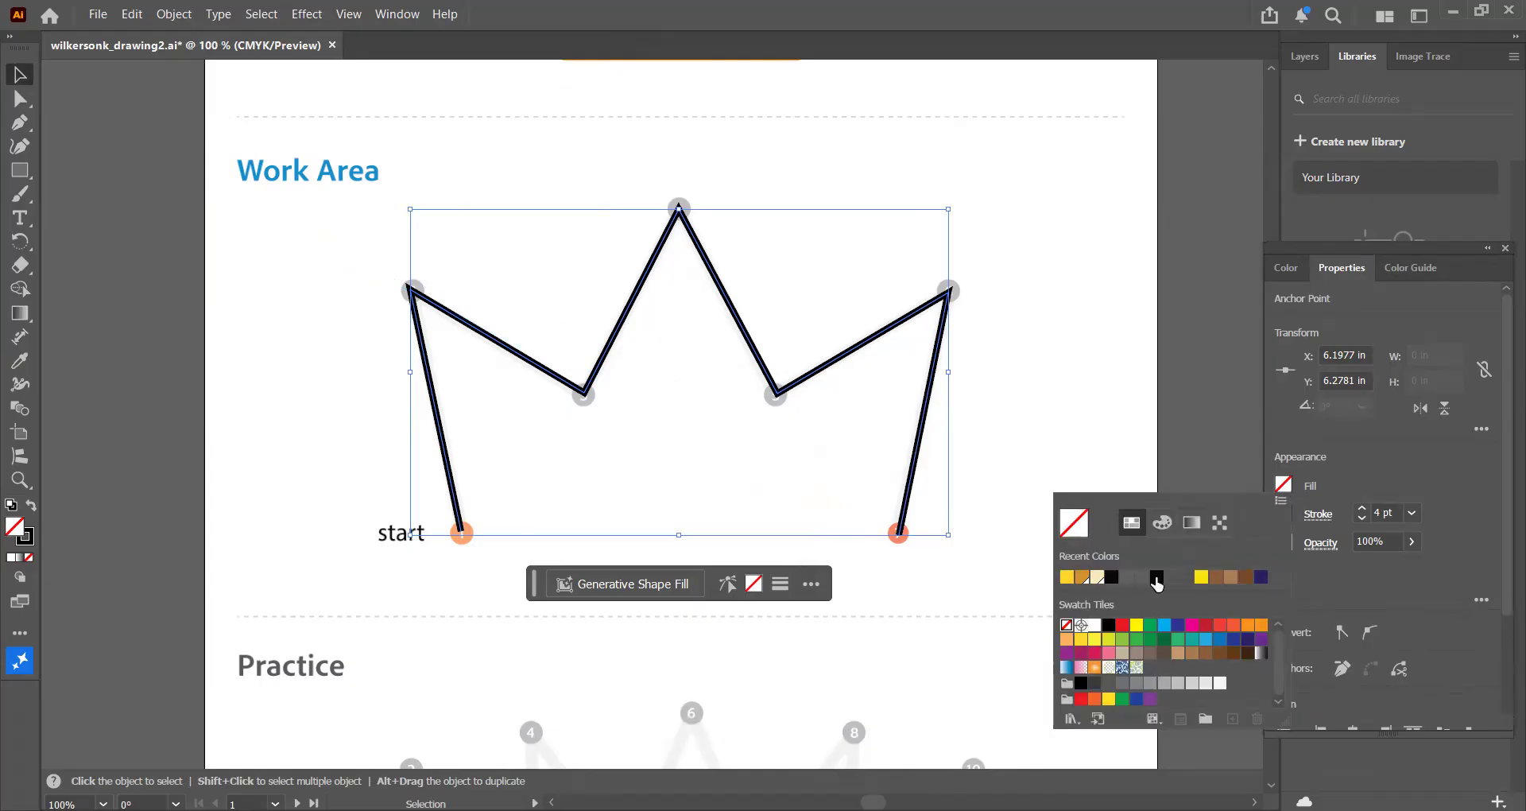
click(1081, 641)
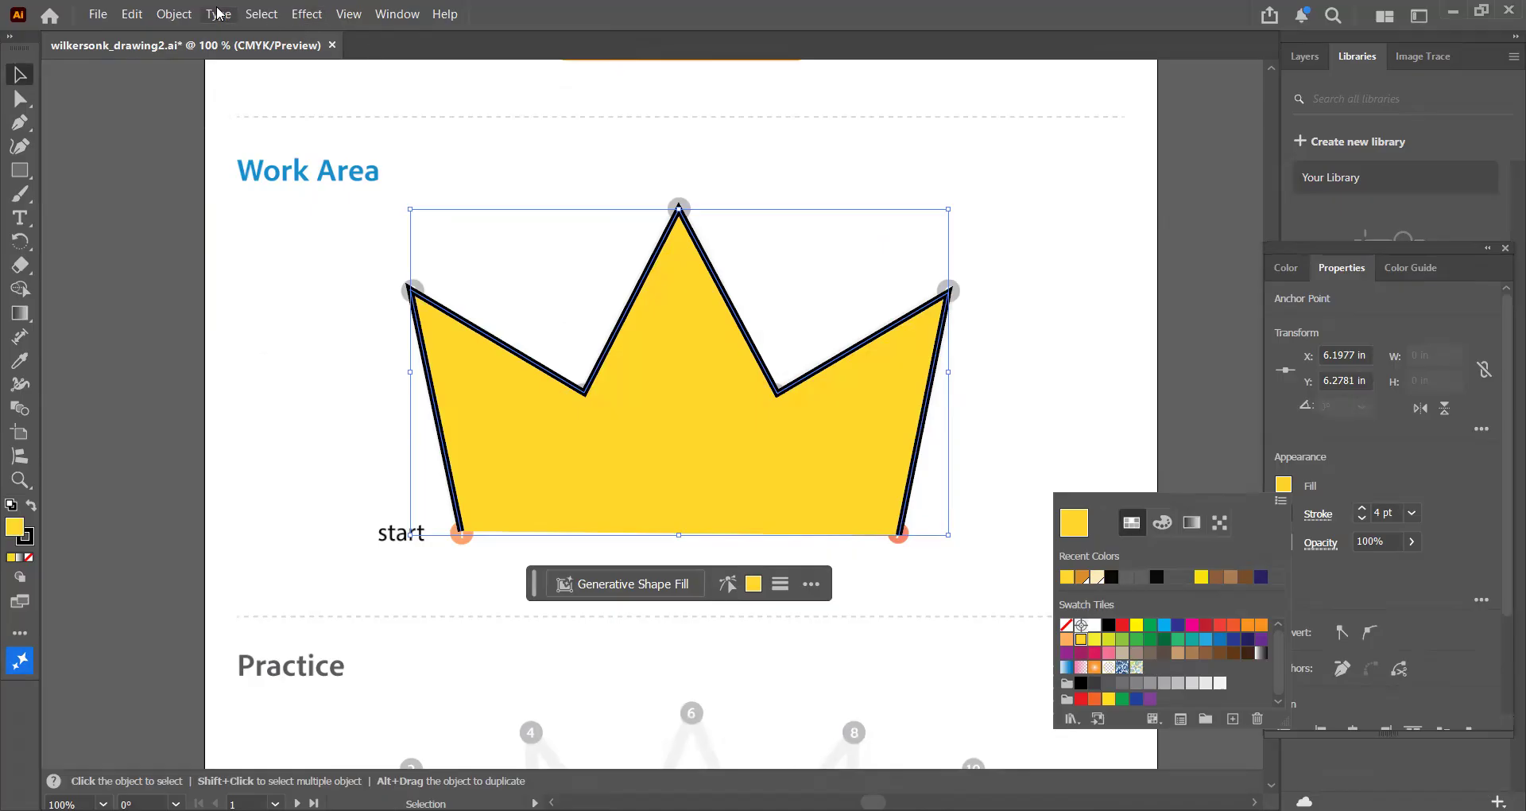
click(261, 14)
click(296, 77)
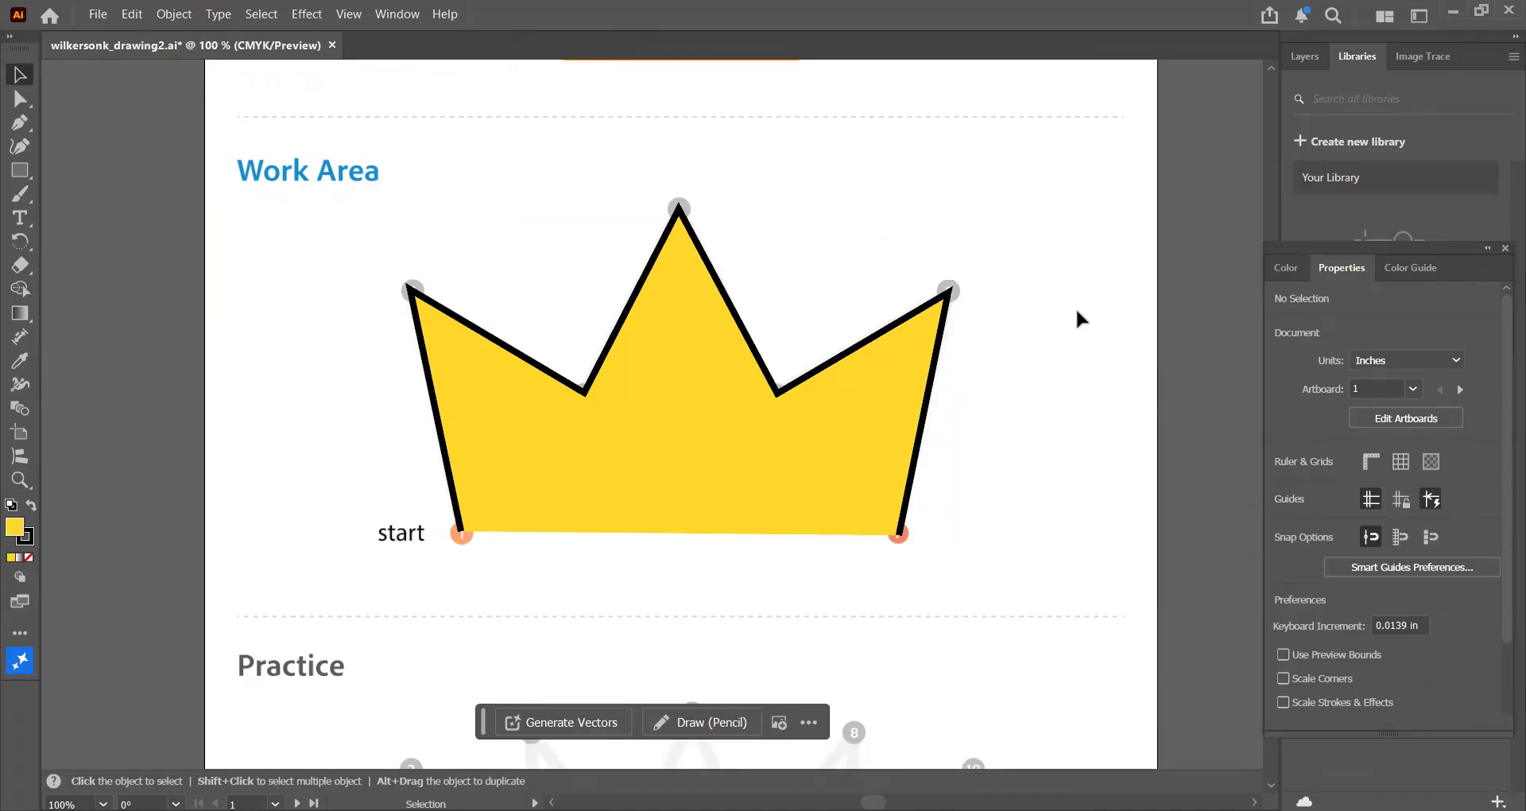
Cut the crown segment between points 5 and 6 out of the path using the Direct Selection tool
click(22, 100)
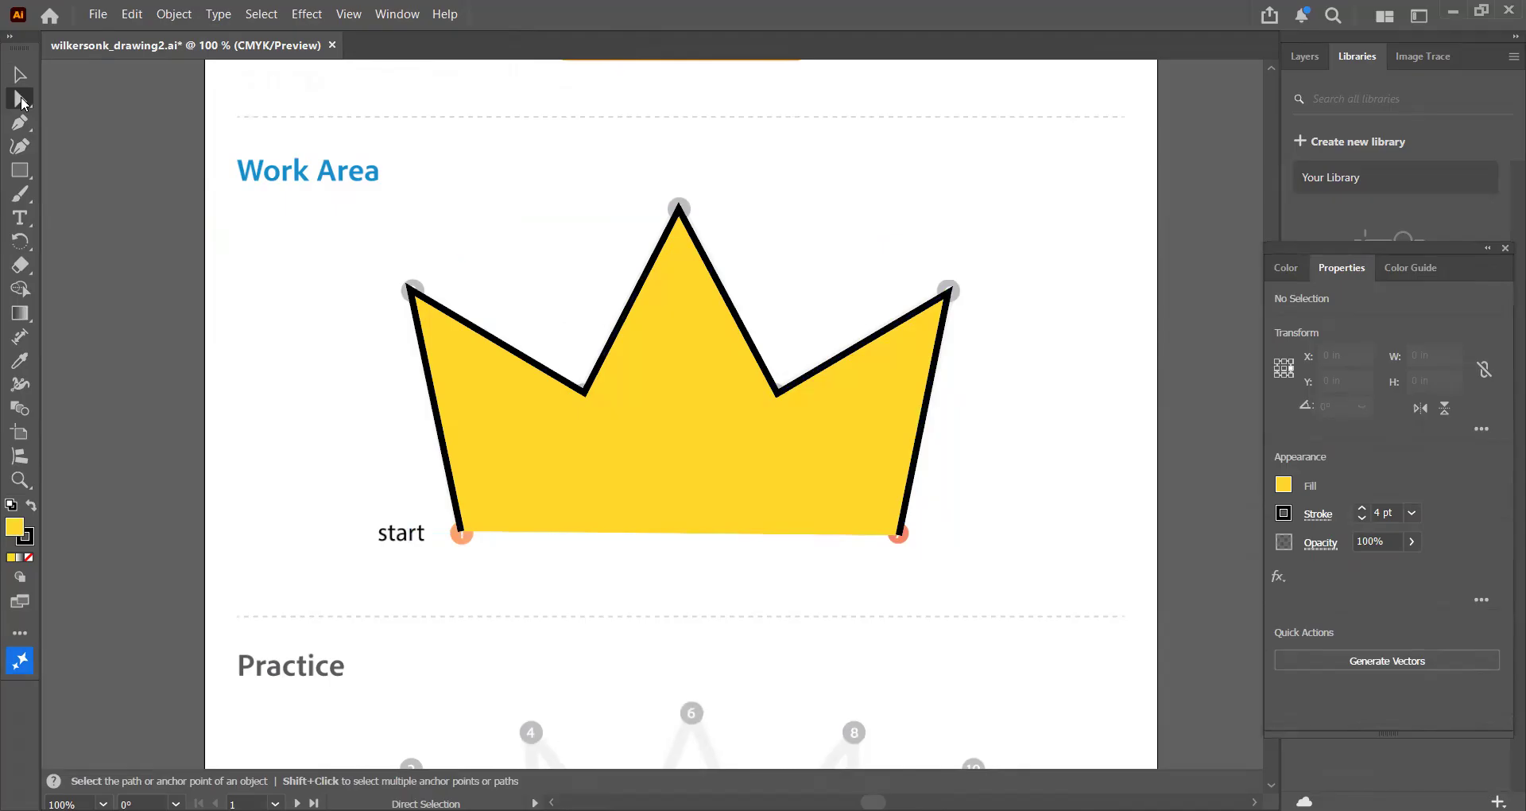
click(873, 342)
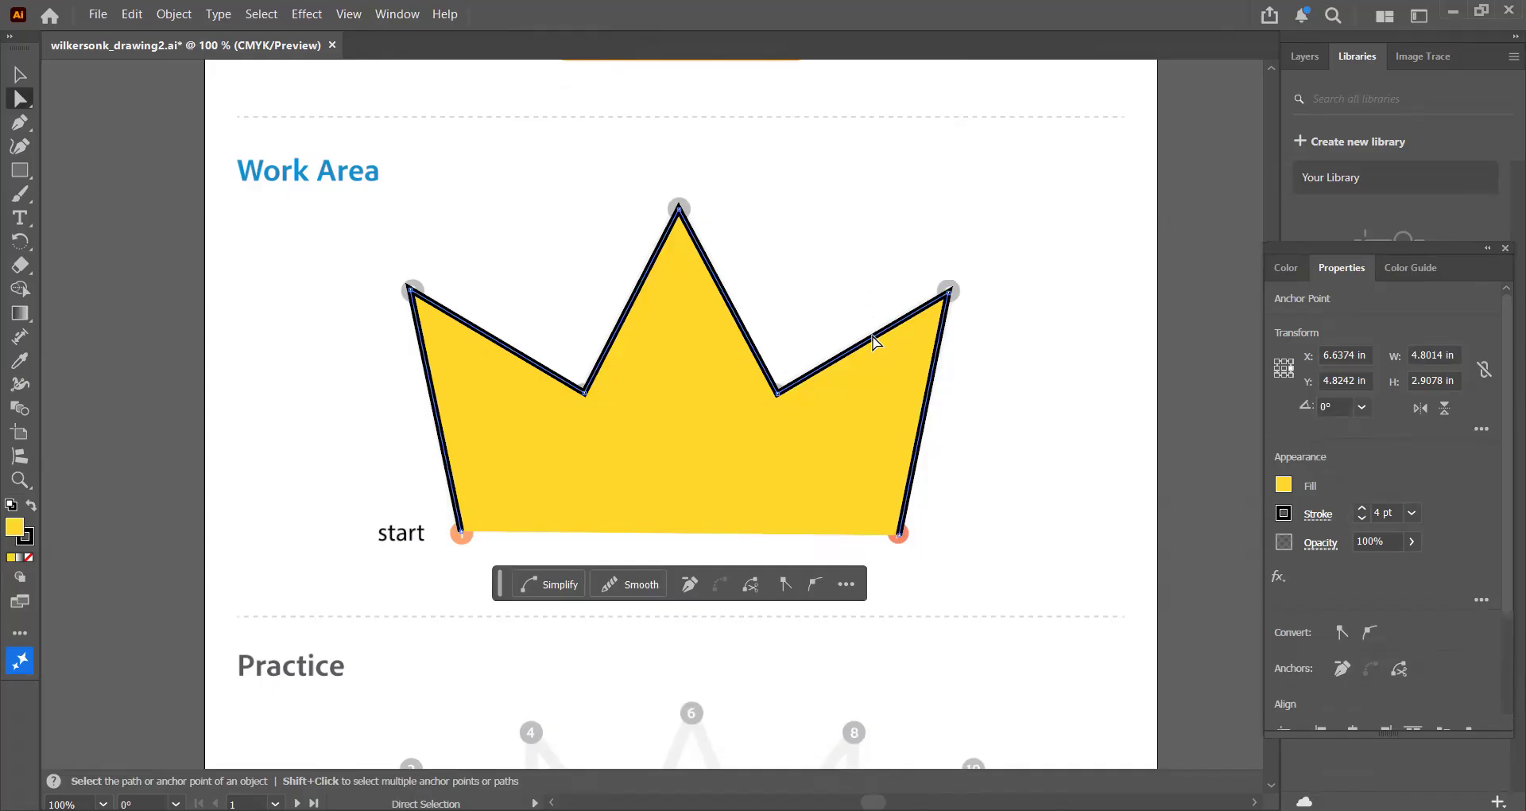
click(131, 14)
click(172, 89)
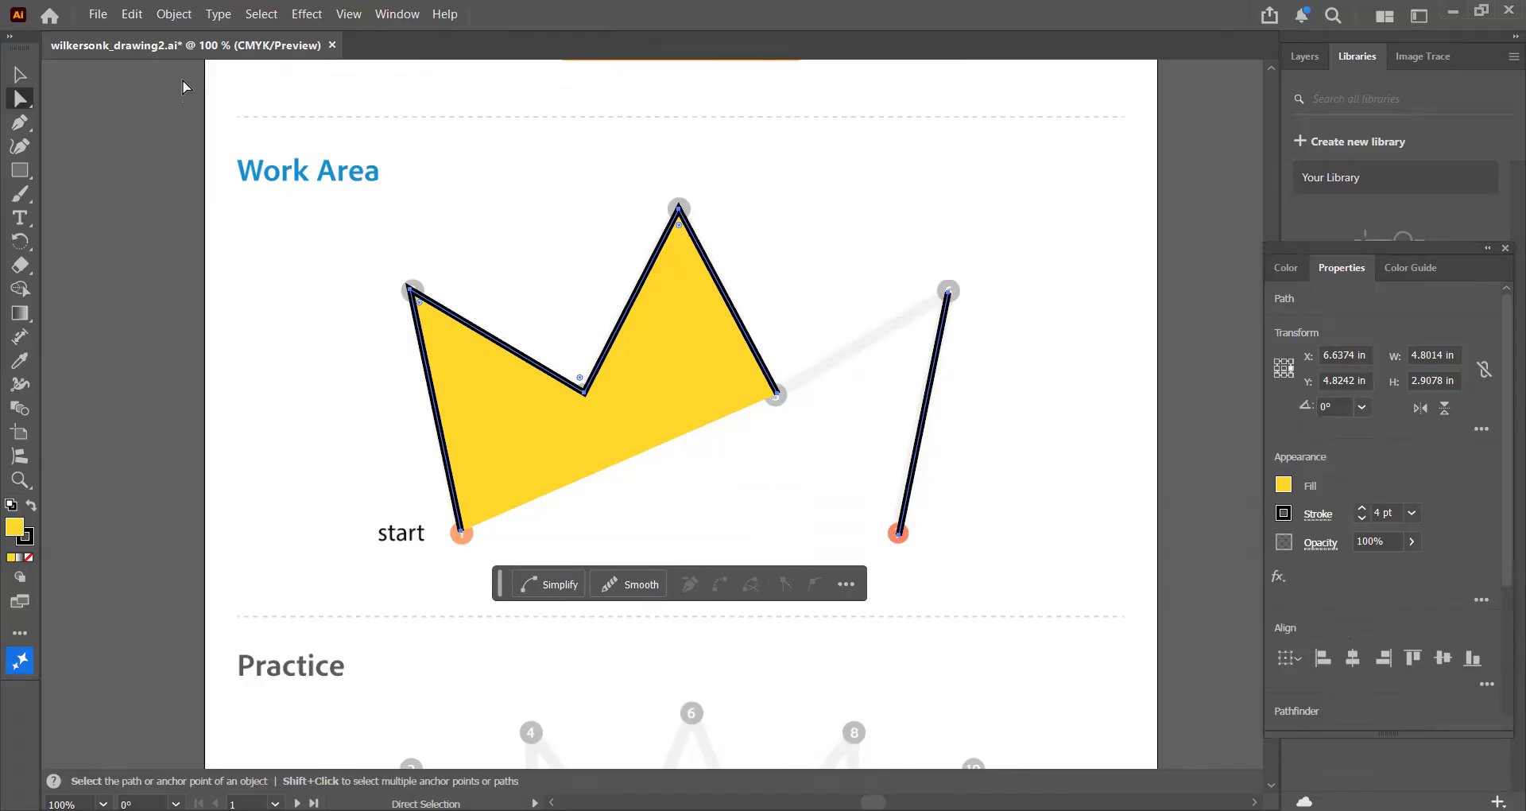
Reconnect the crown's two open paths with a straight Pen segment from point 5 to point 6
click(21, 122)
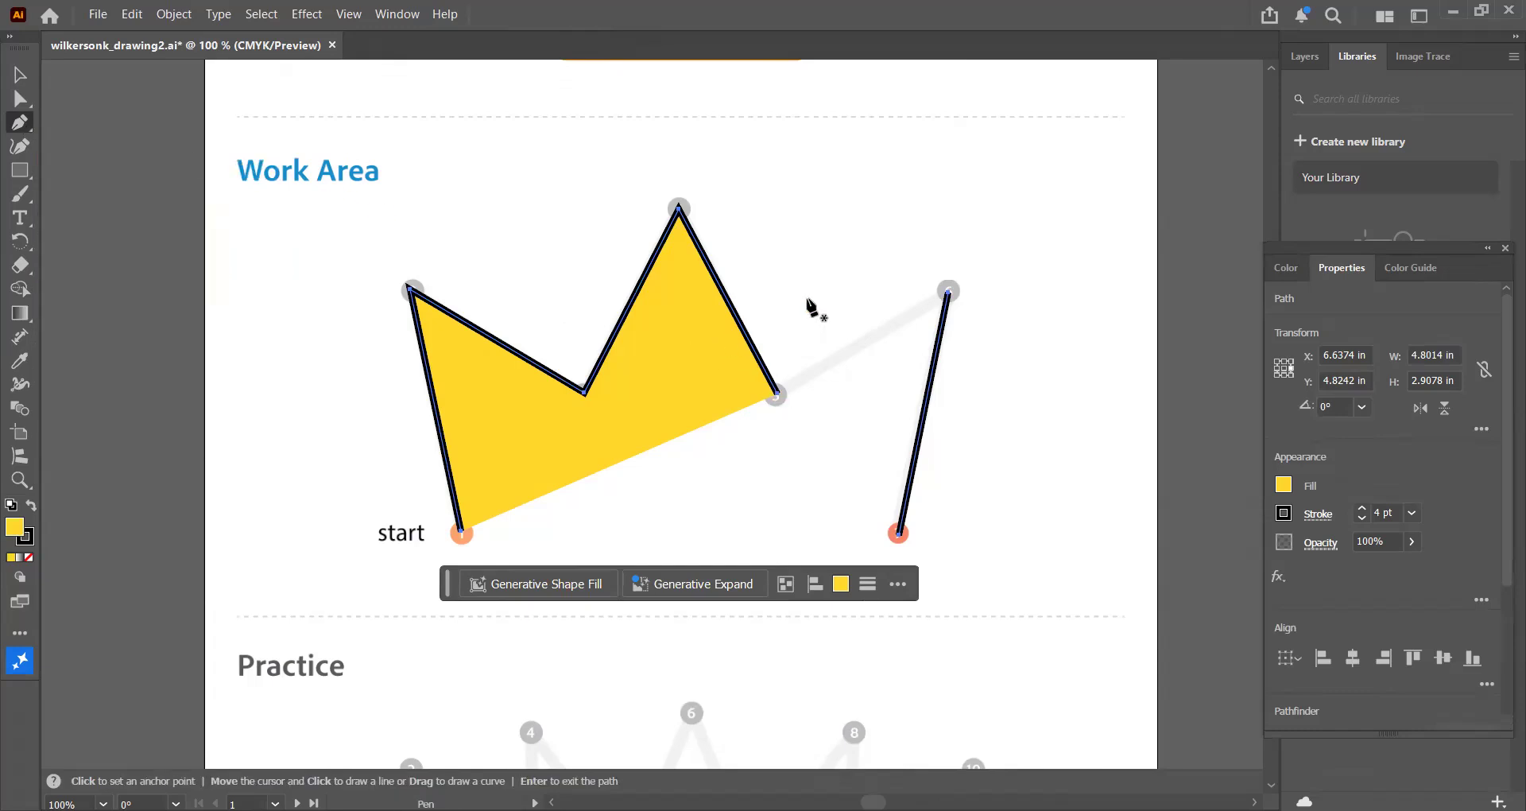
click(777, 395)
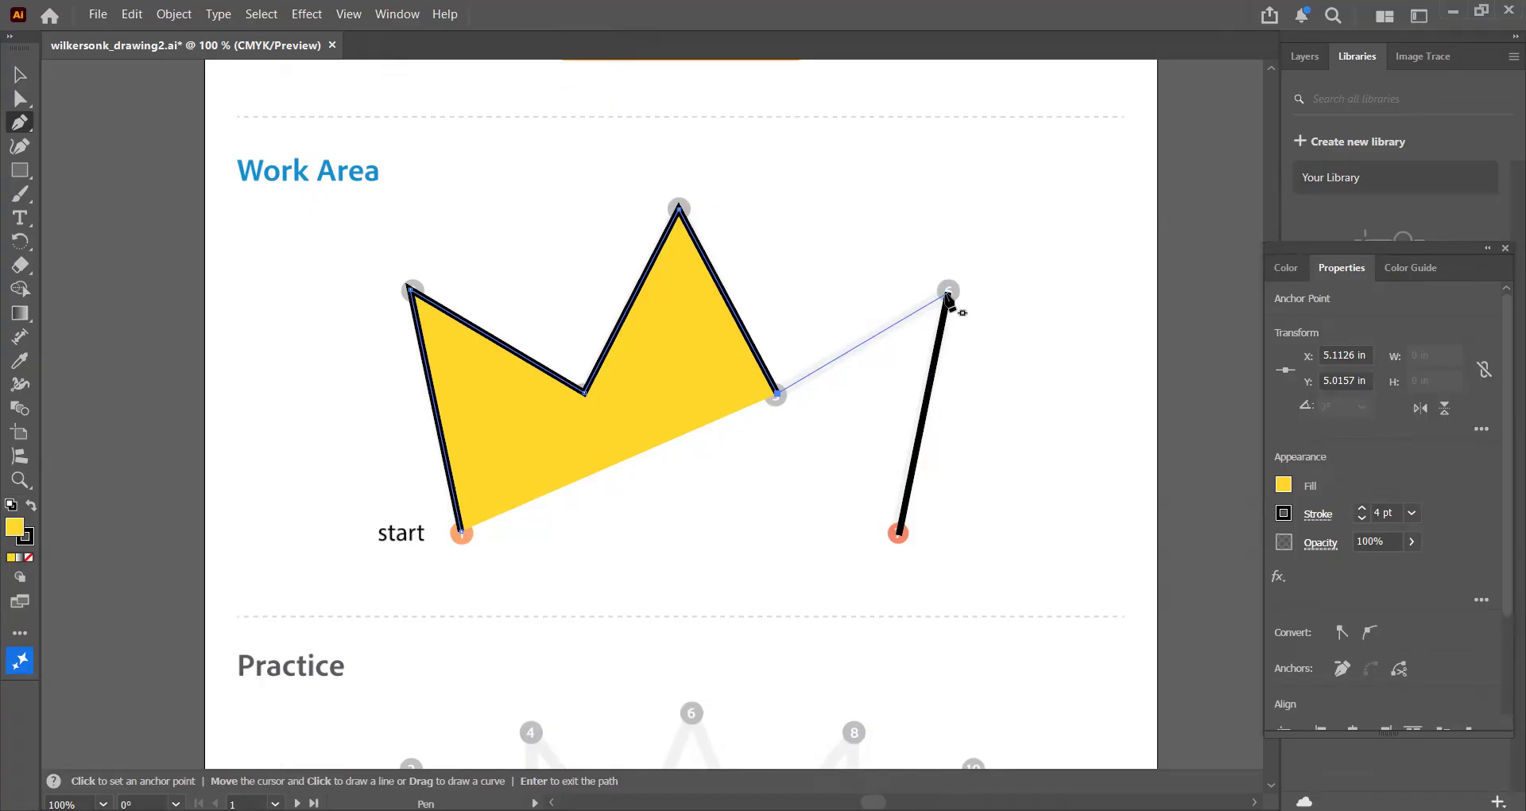
click(948, 294)
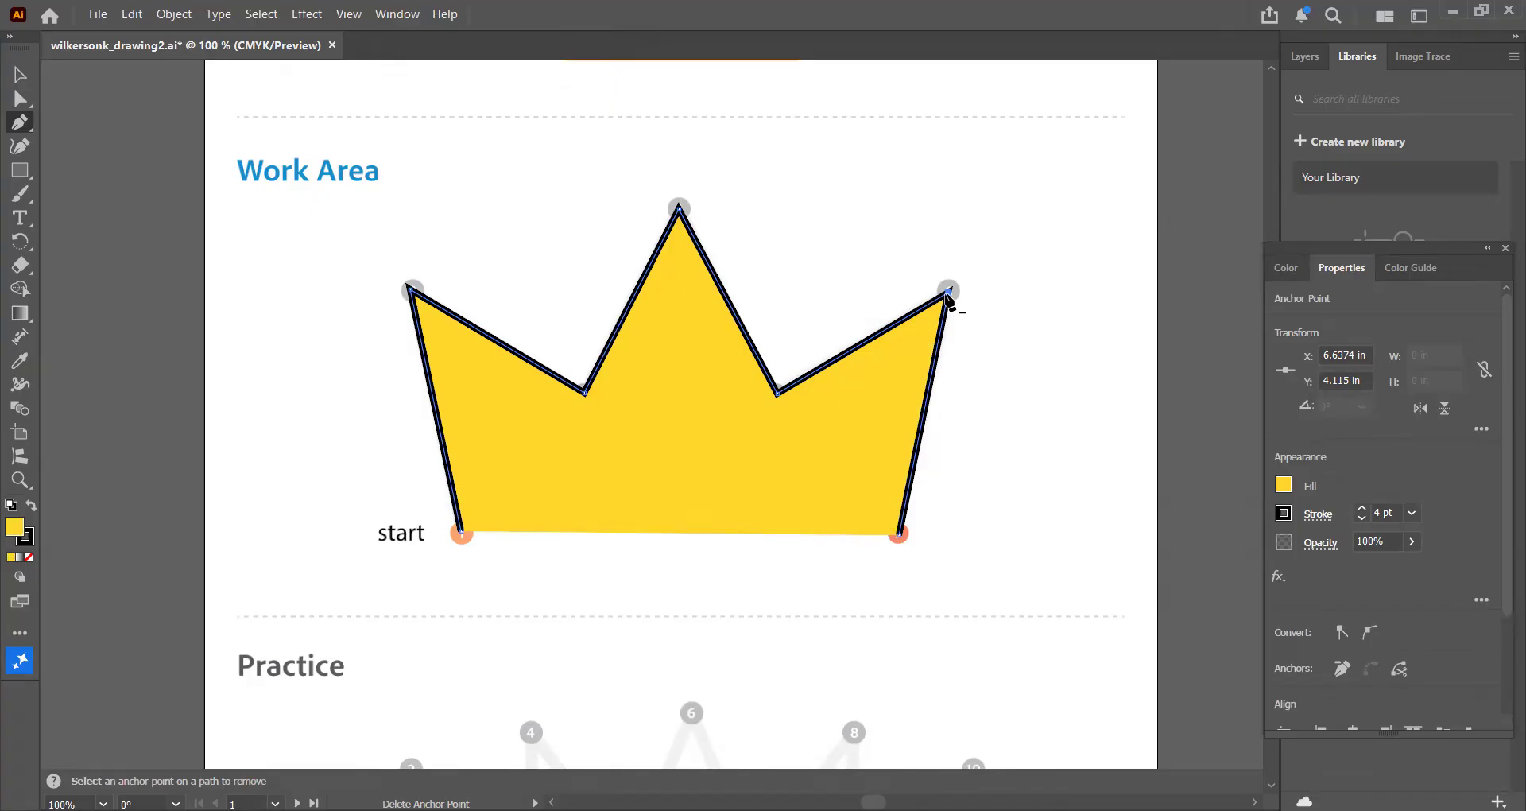
Deselect the finished crown path in the Work Area
click(262, 18)
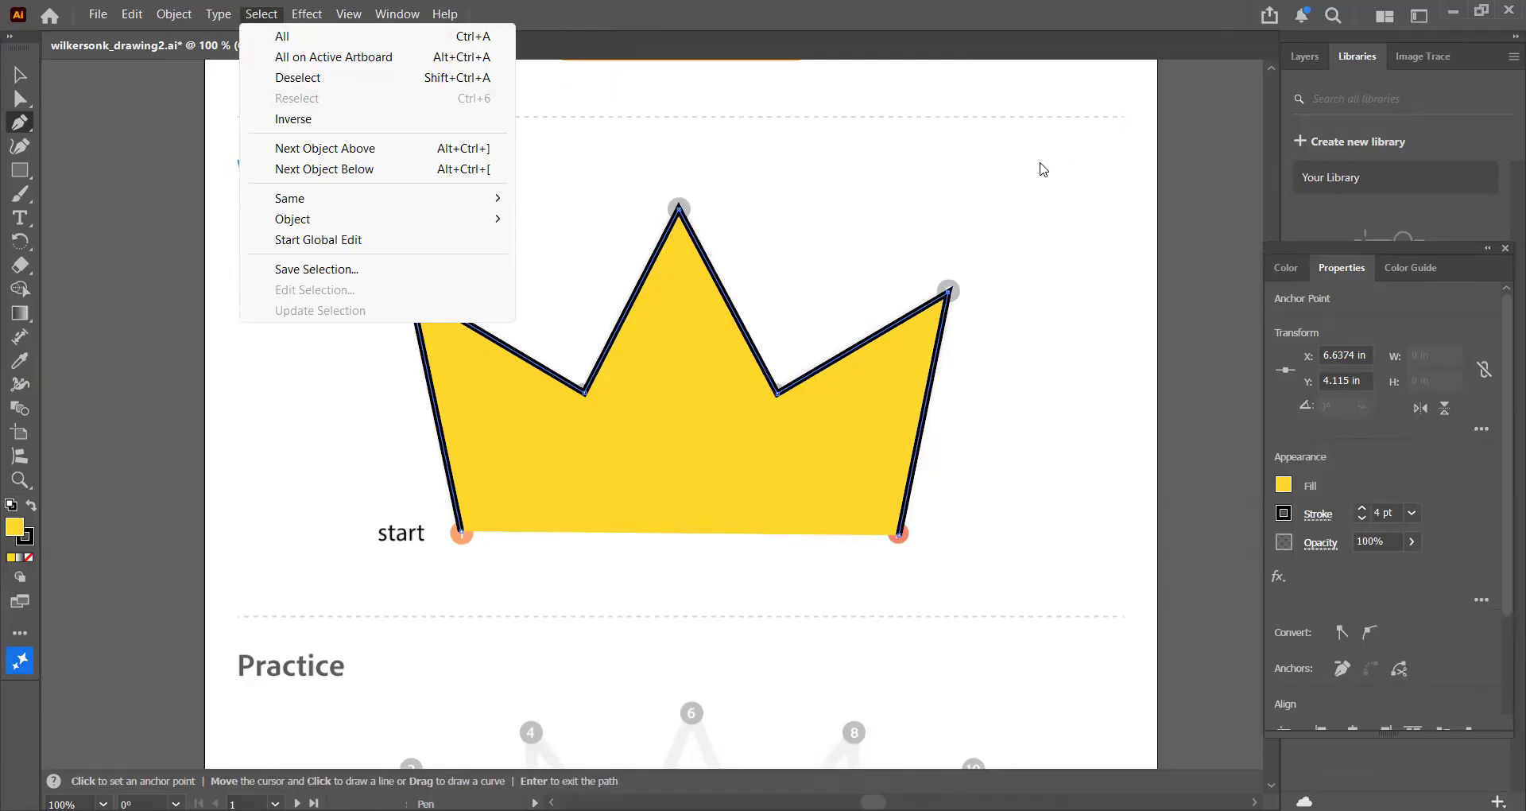
click(261, 12)
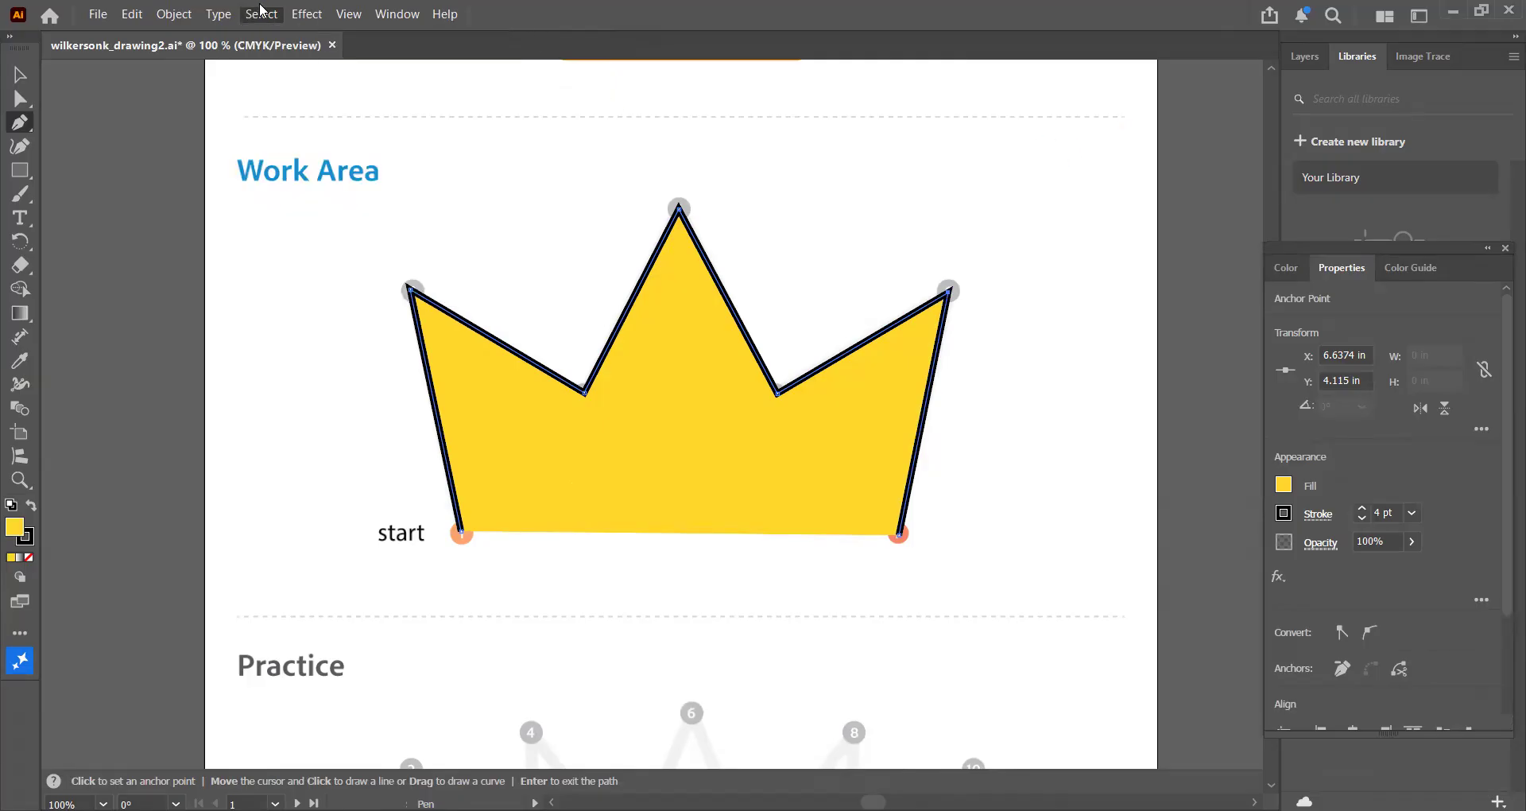
click(267, 15)
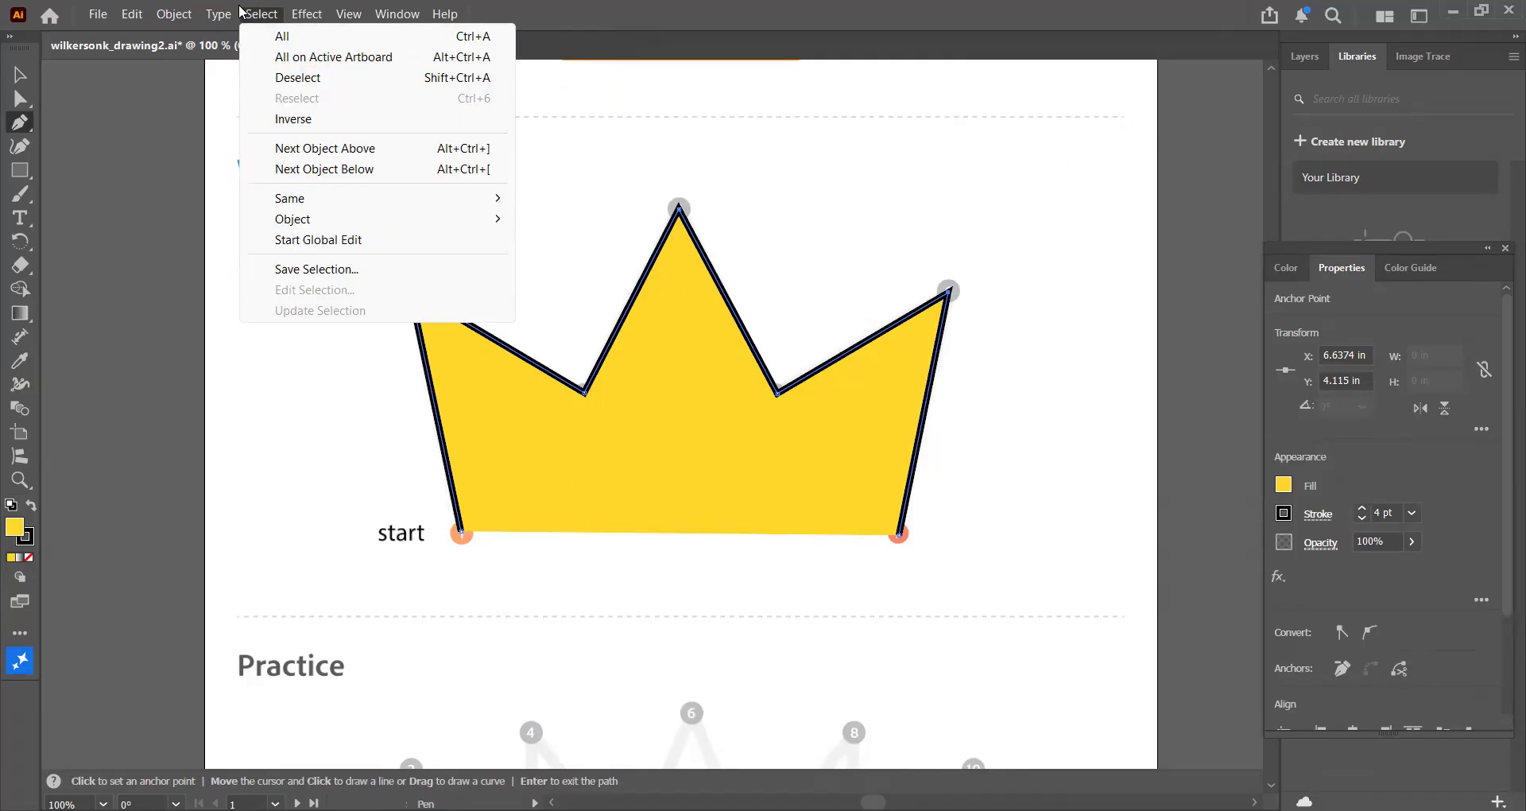
click(285, 77)
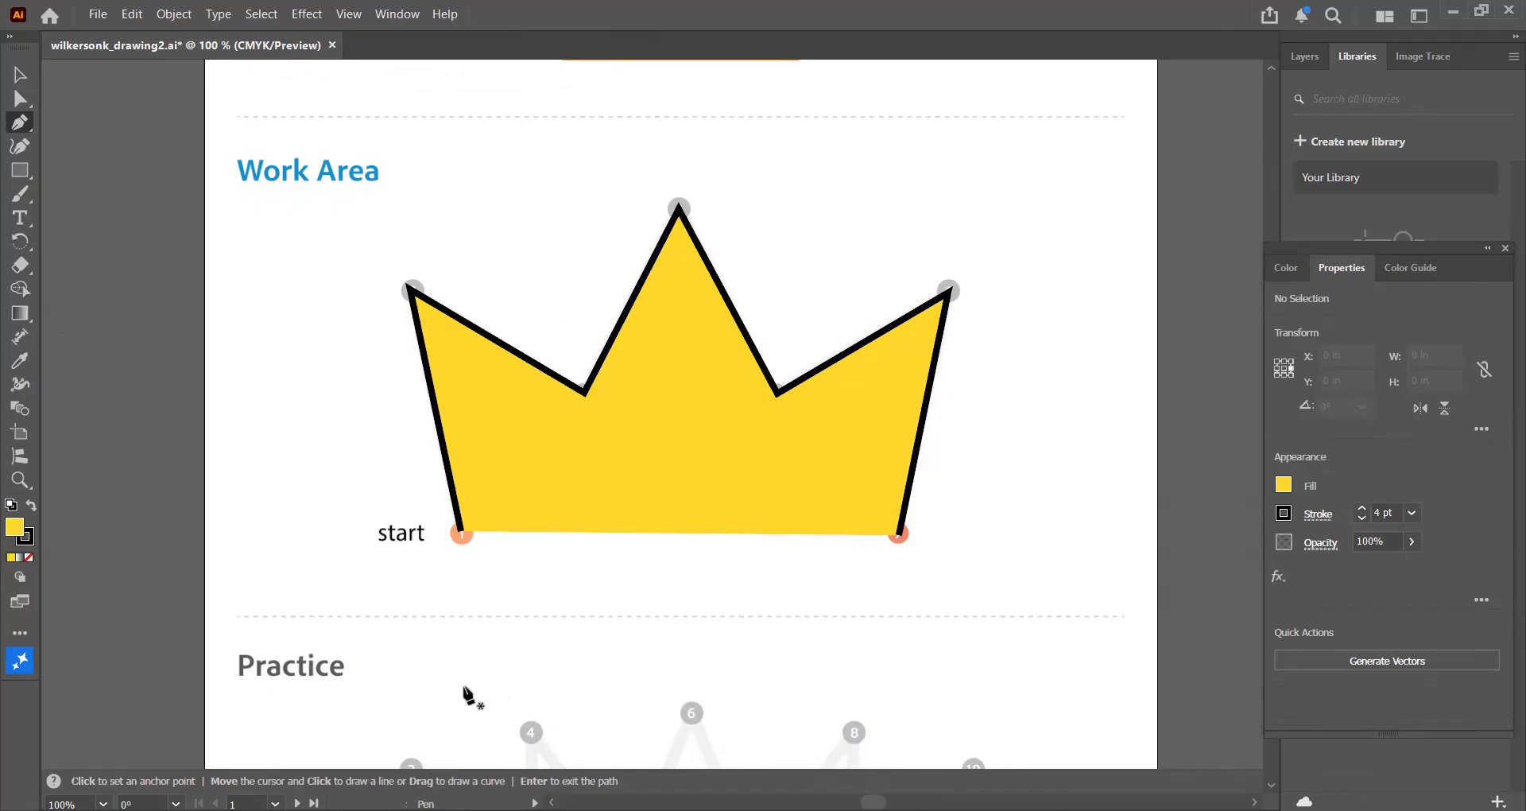
Bring the Practice crown guide on artboard 1 into view and go to artboard 2
click(22, 480)
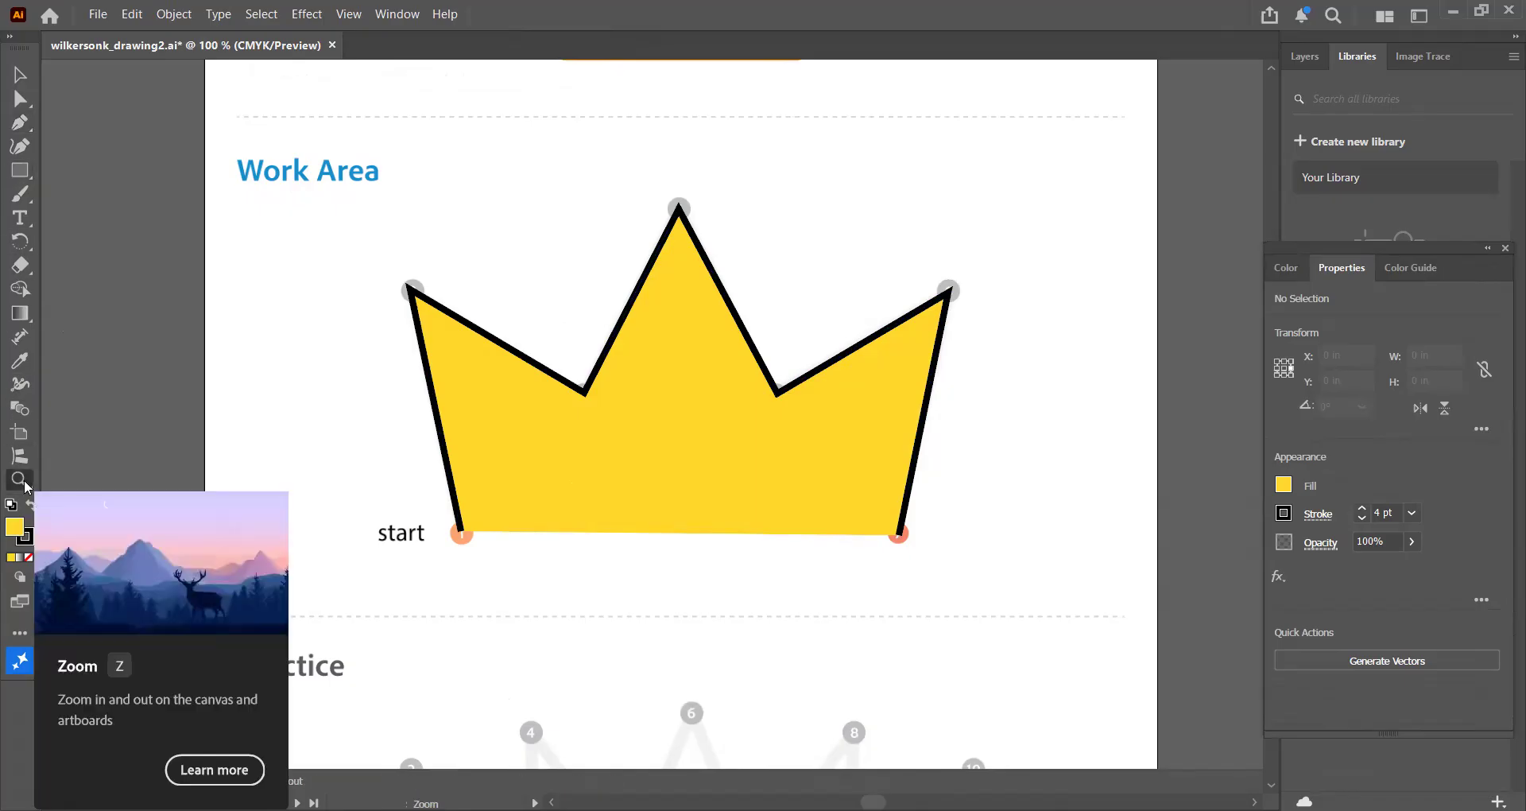
drag(22, 480, 76, 501)
drag(726, 681, 690, 262)
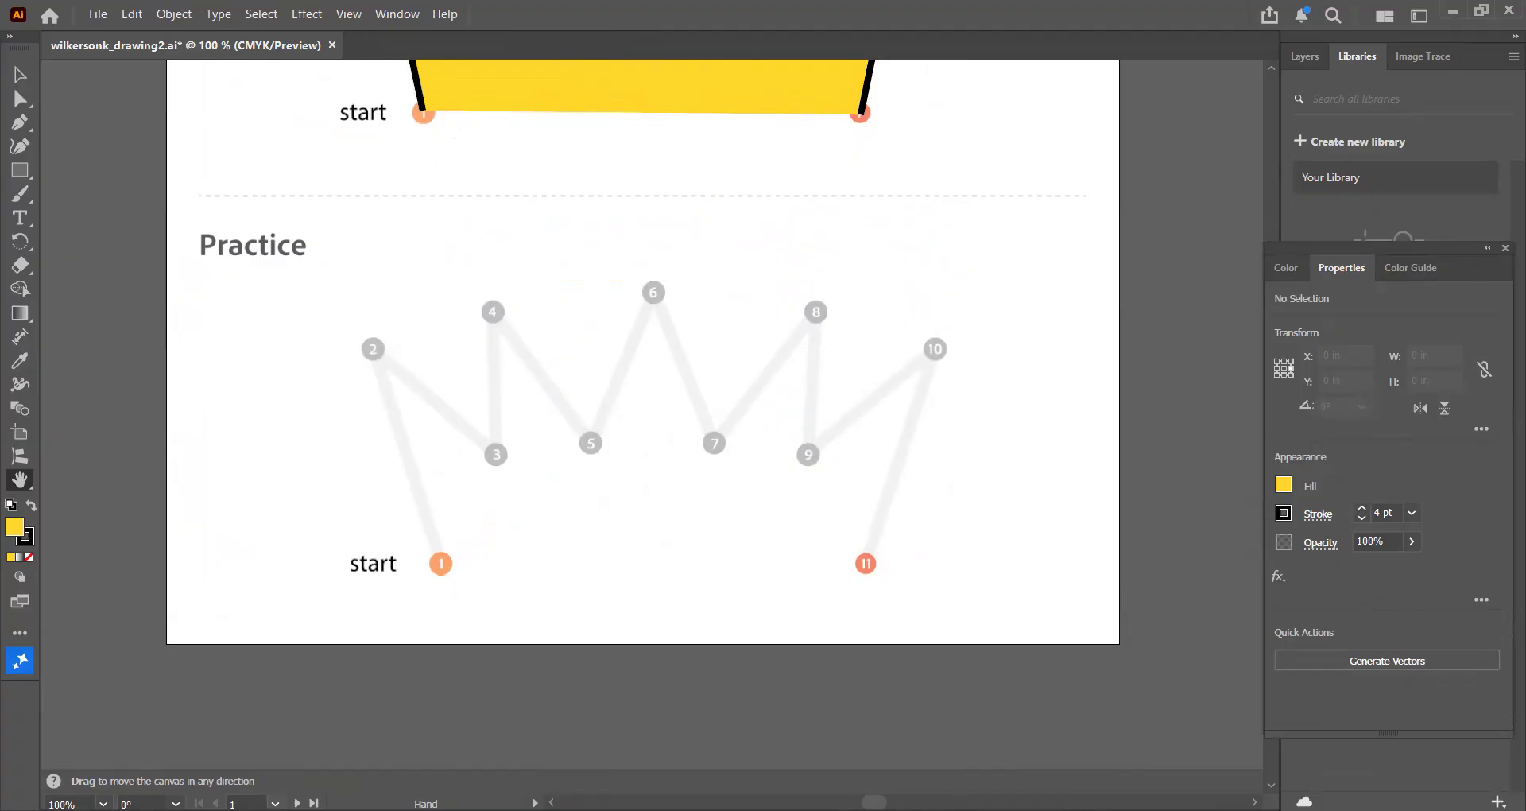
click(274, 802)
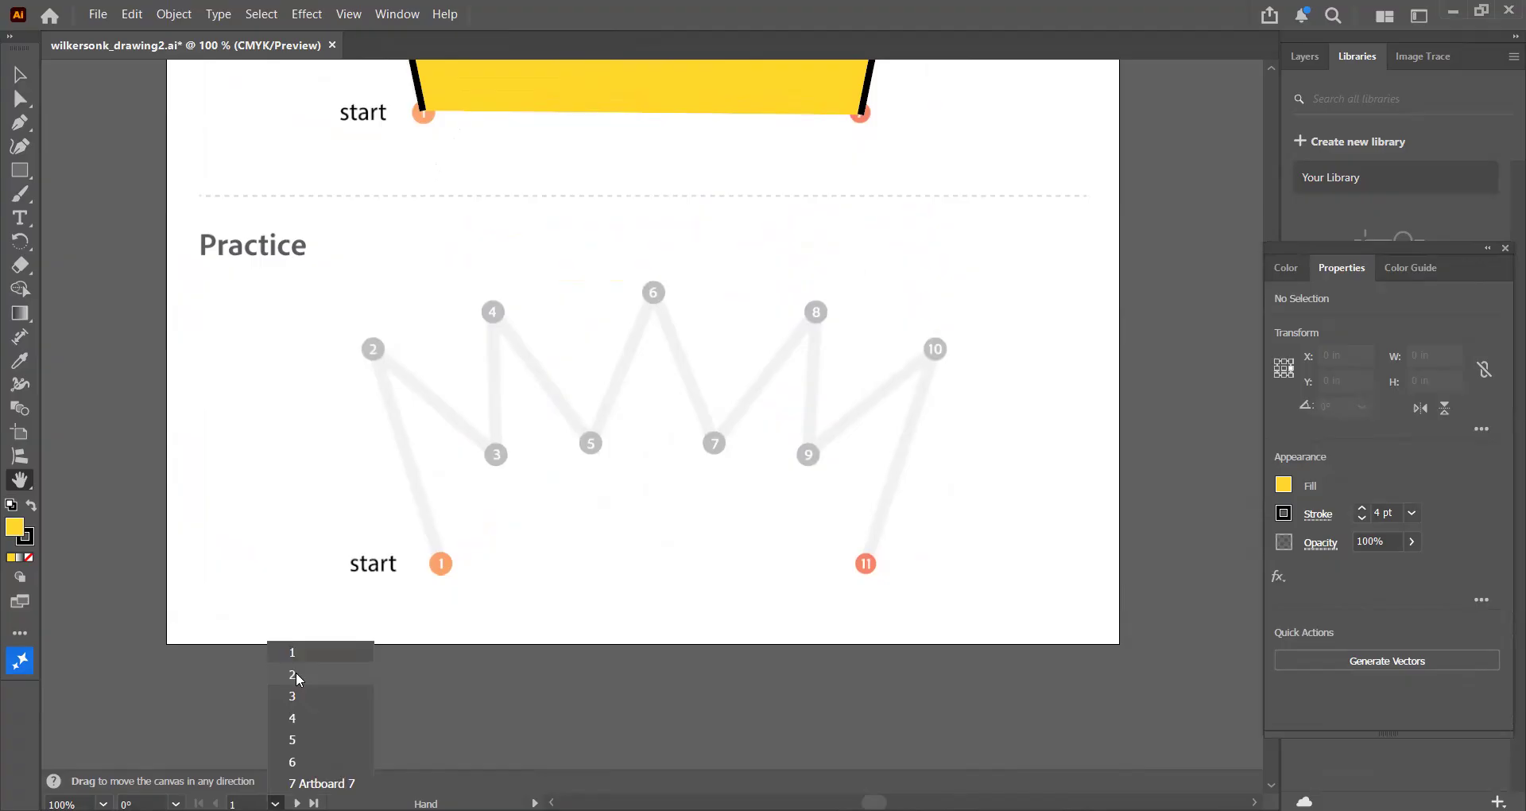
click(295, 675)
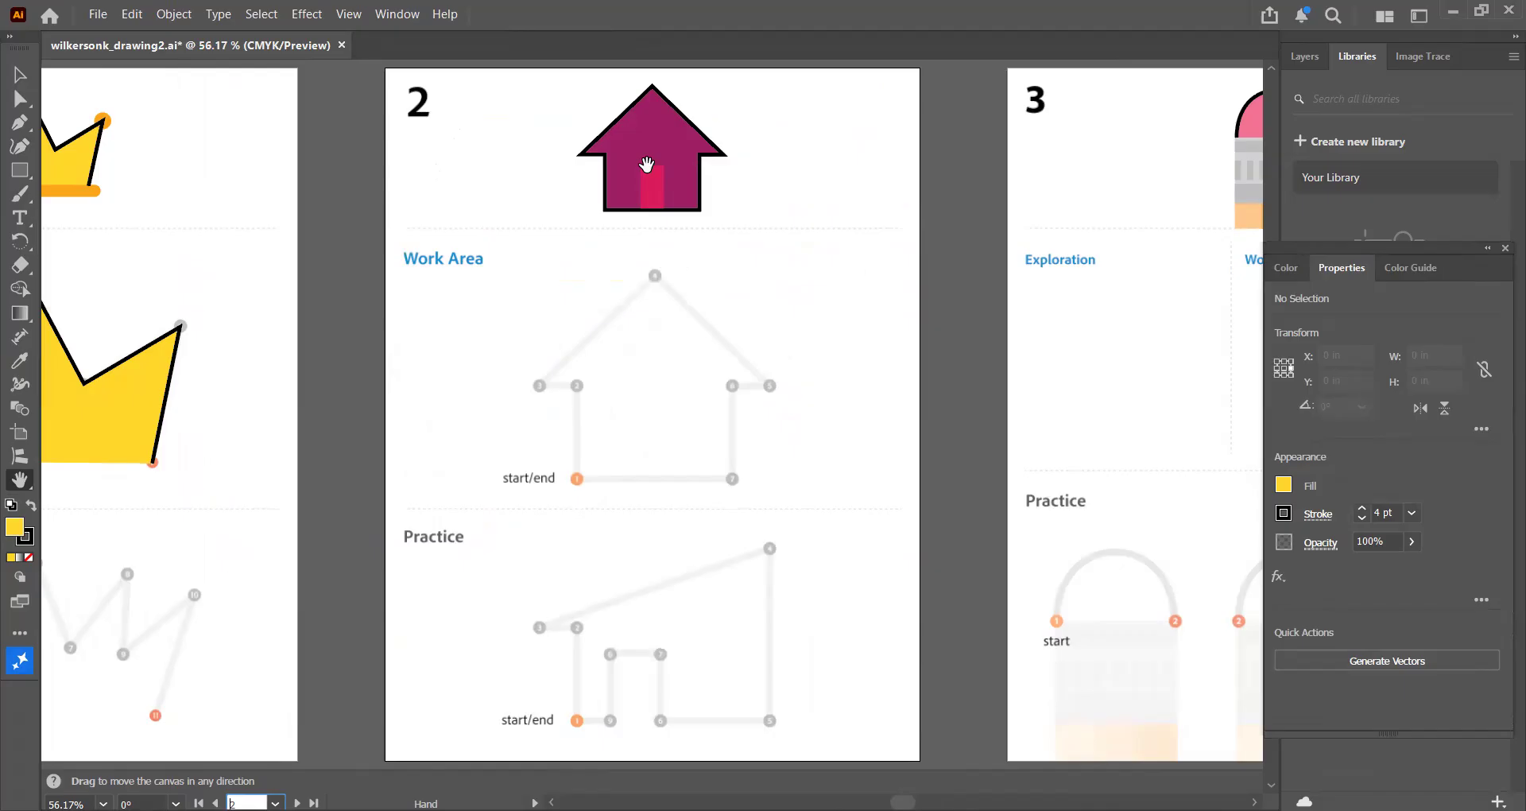
Set the fill to None for the next path
click(1284, 485)
click(1067, 625)
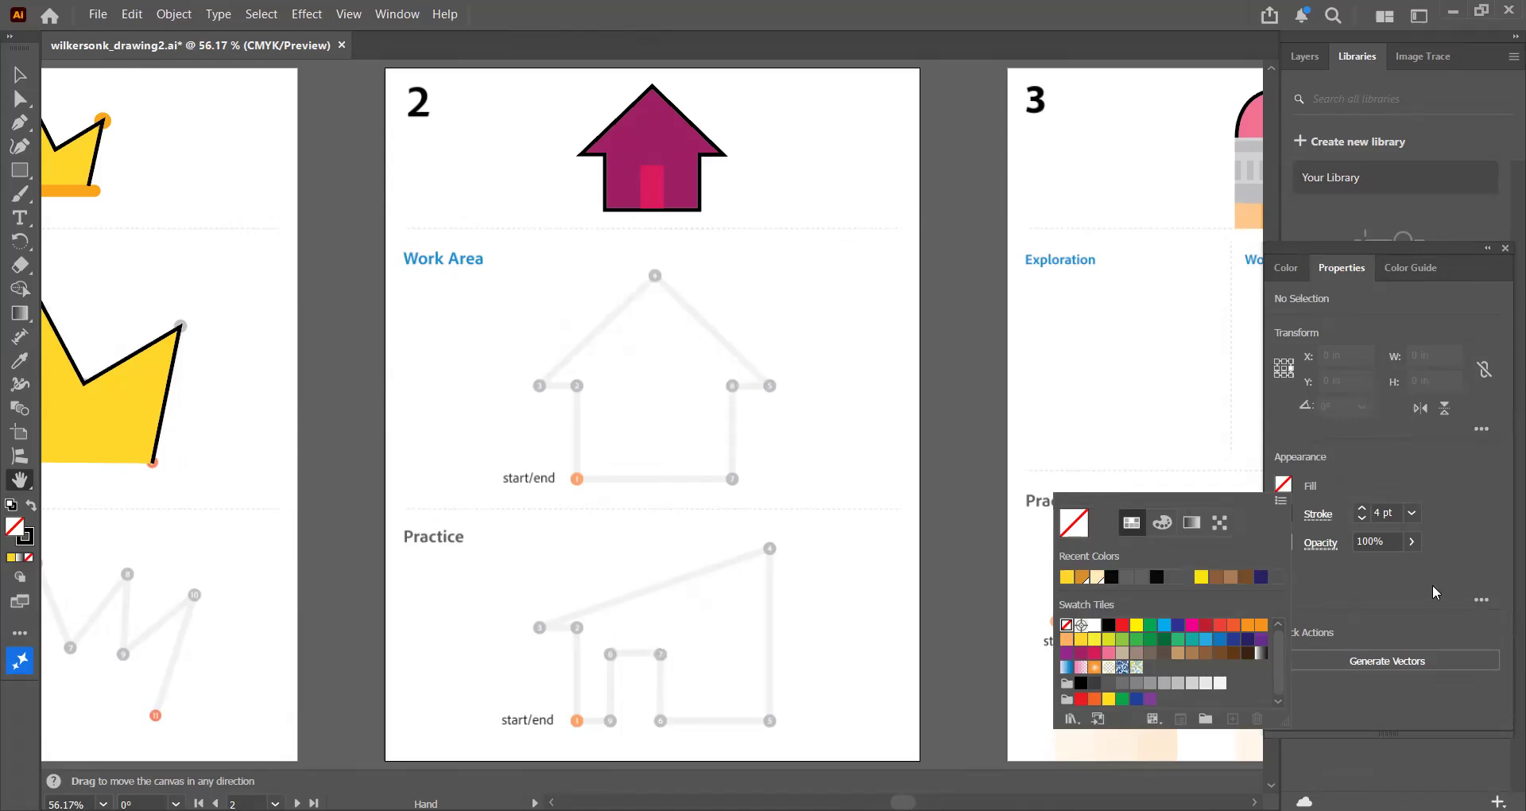
click(1298, 521)
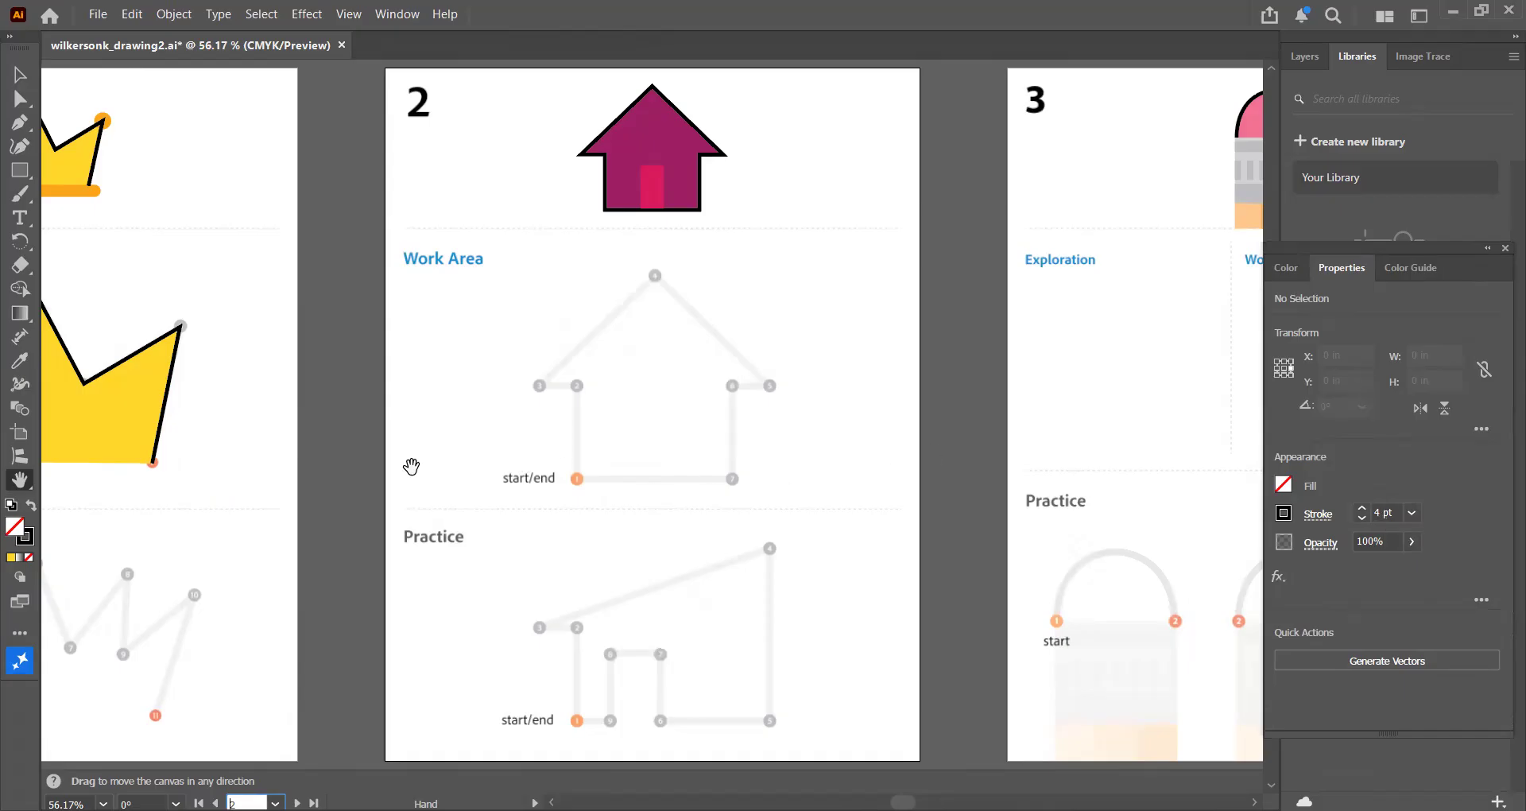
Start a Pen path at point 1 of the house guide in the Work Area of artboard 2
click(17, 481)
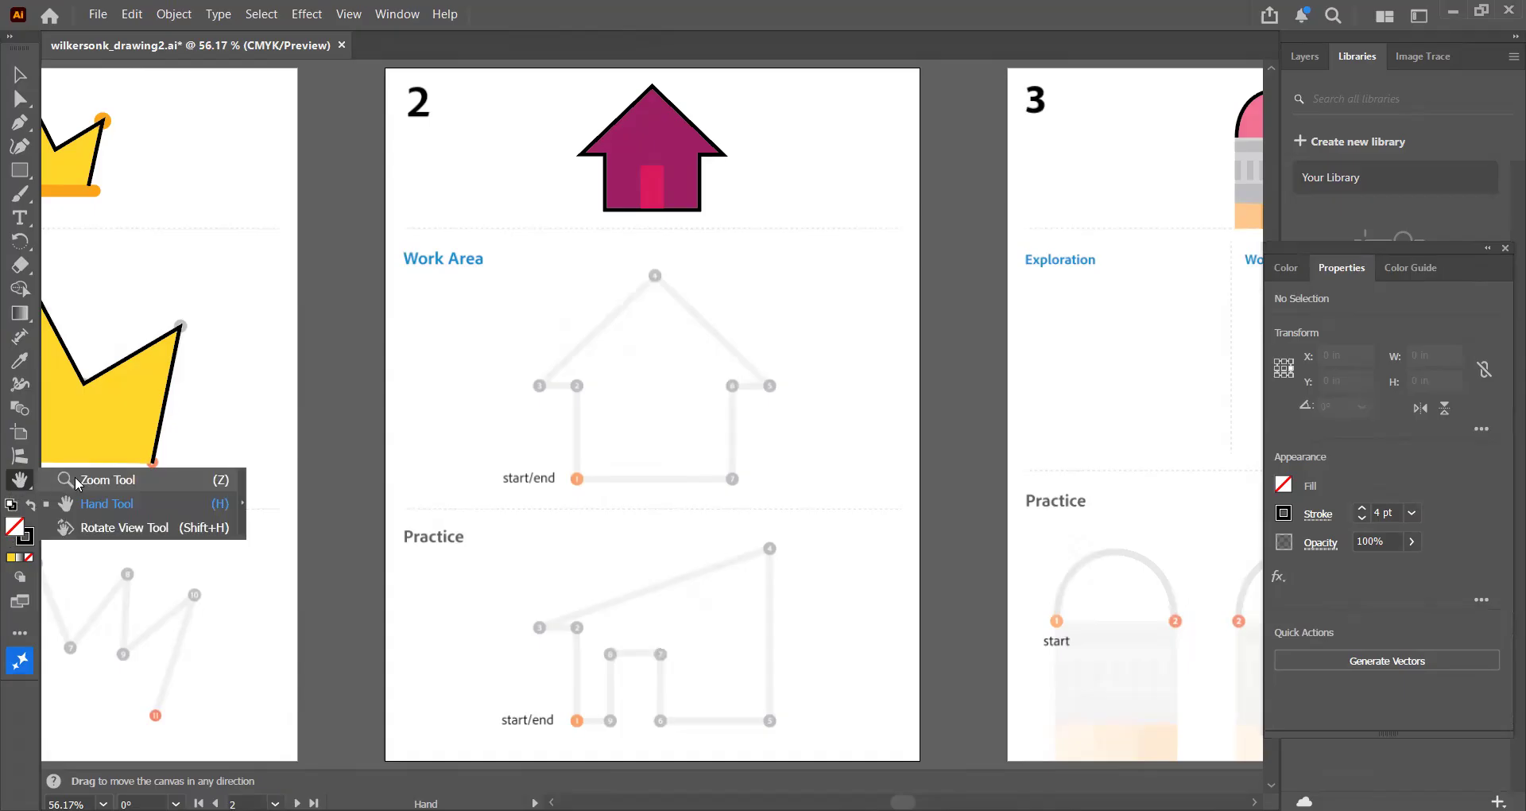
click(95, 480)
click(661, 388)
click(658, 403)
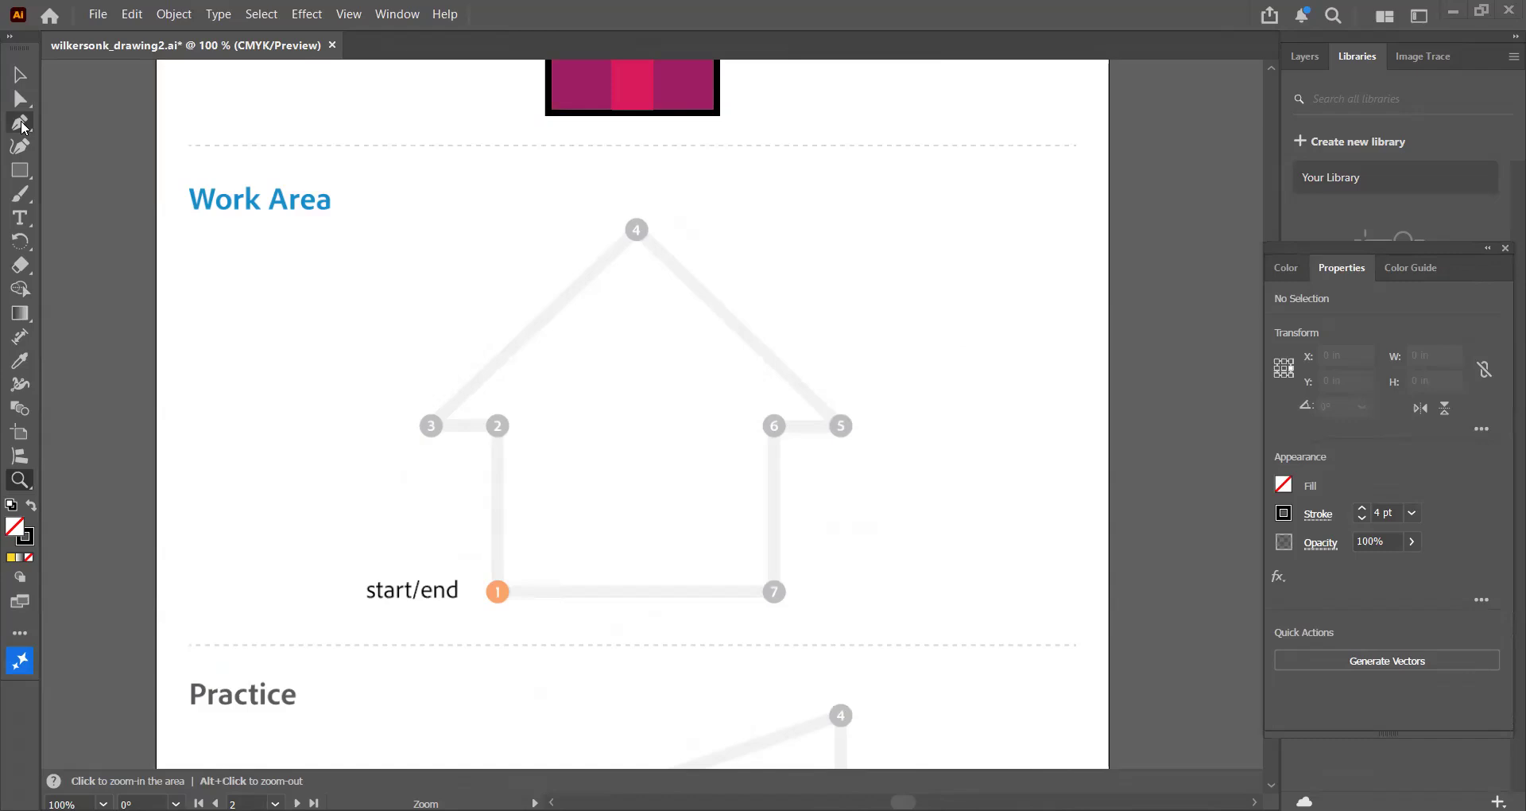
click(19, 124)
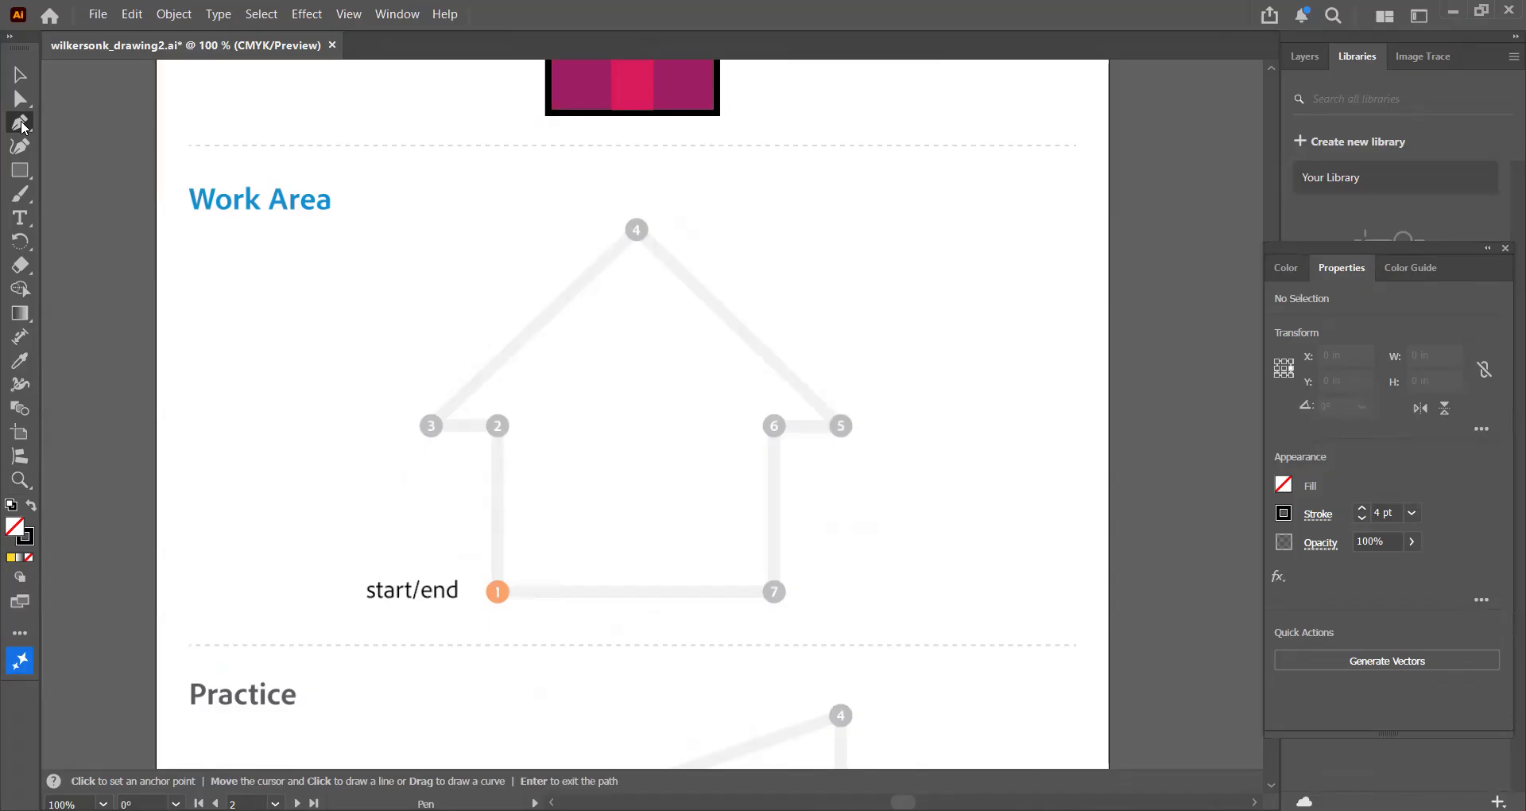
click(499, 592)
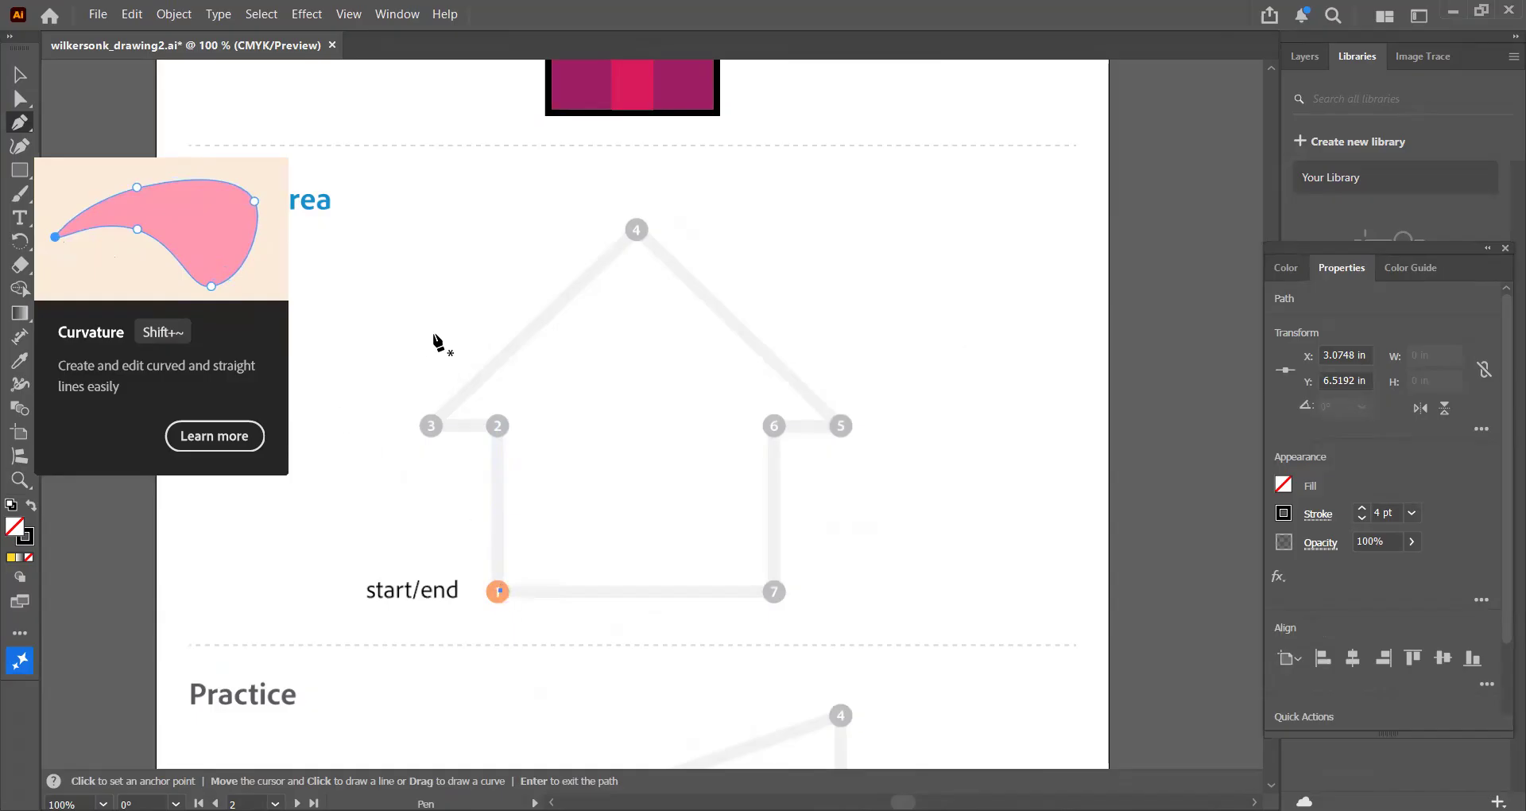
Turn on Smart Guides for drawing the house
click(412, 21)
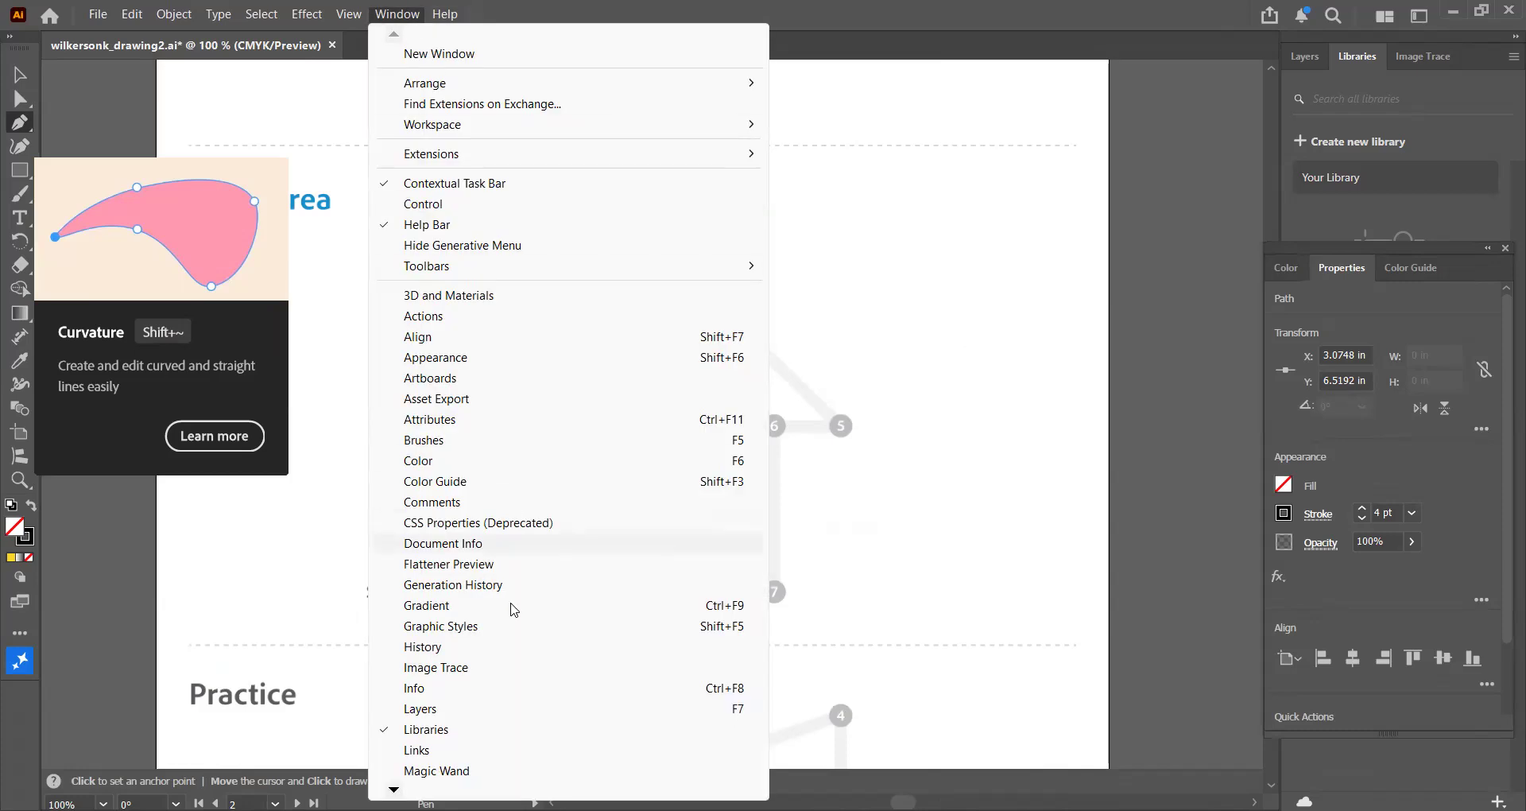
mouse_move(398, 790)
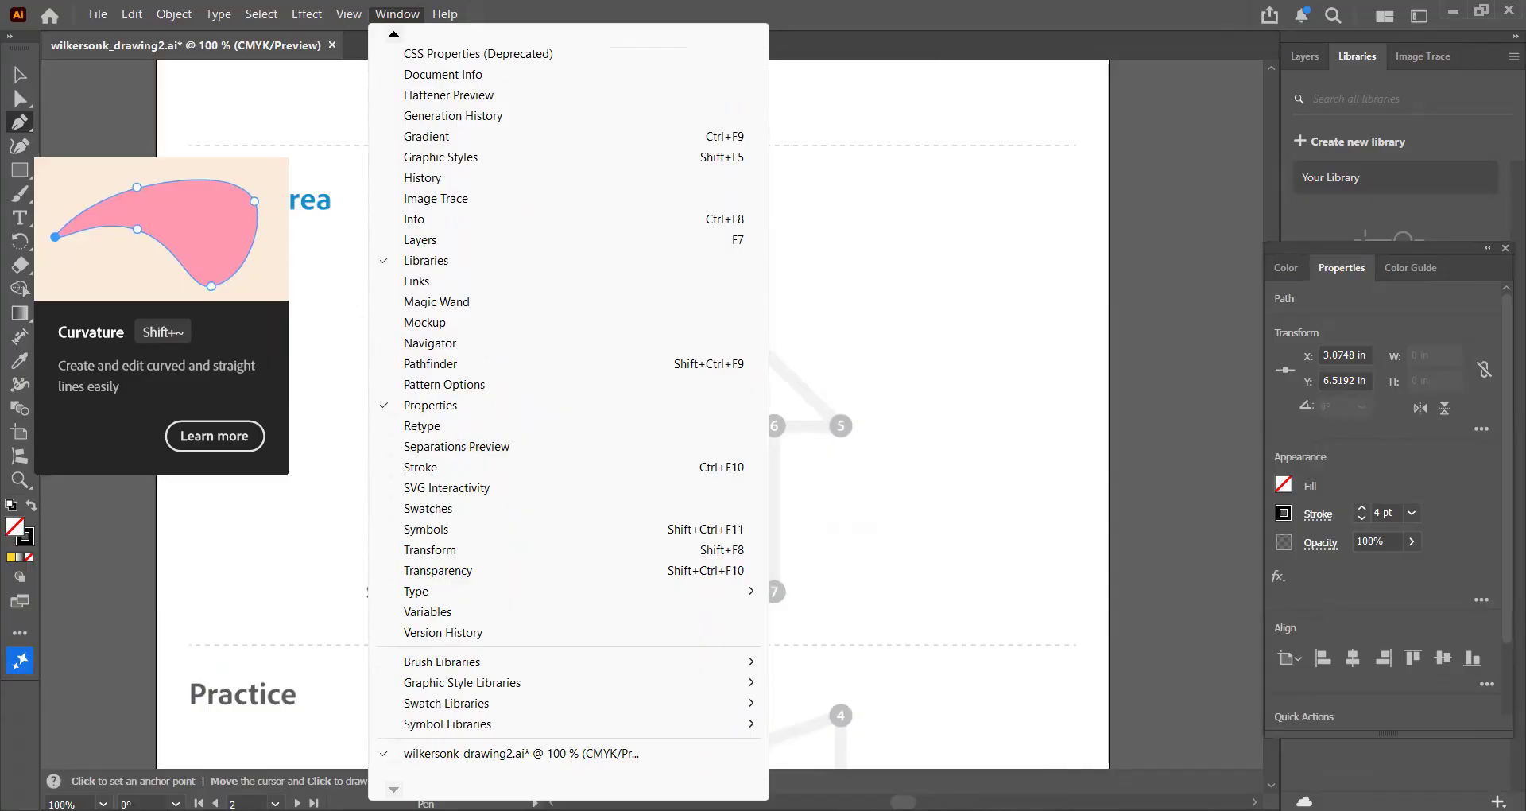
click(468, 8)
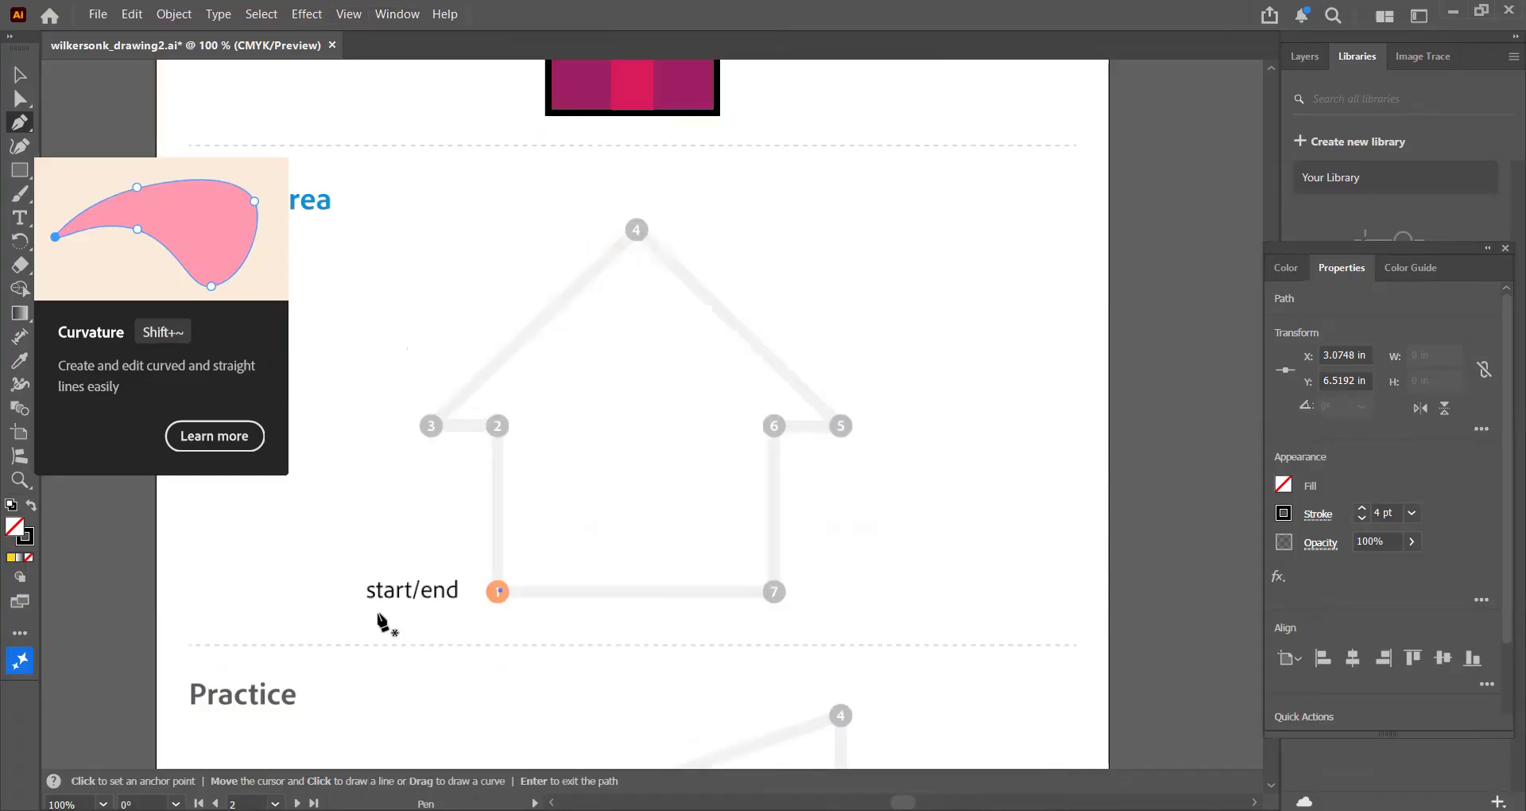
click(348, 15)
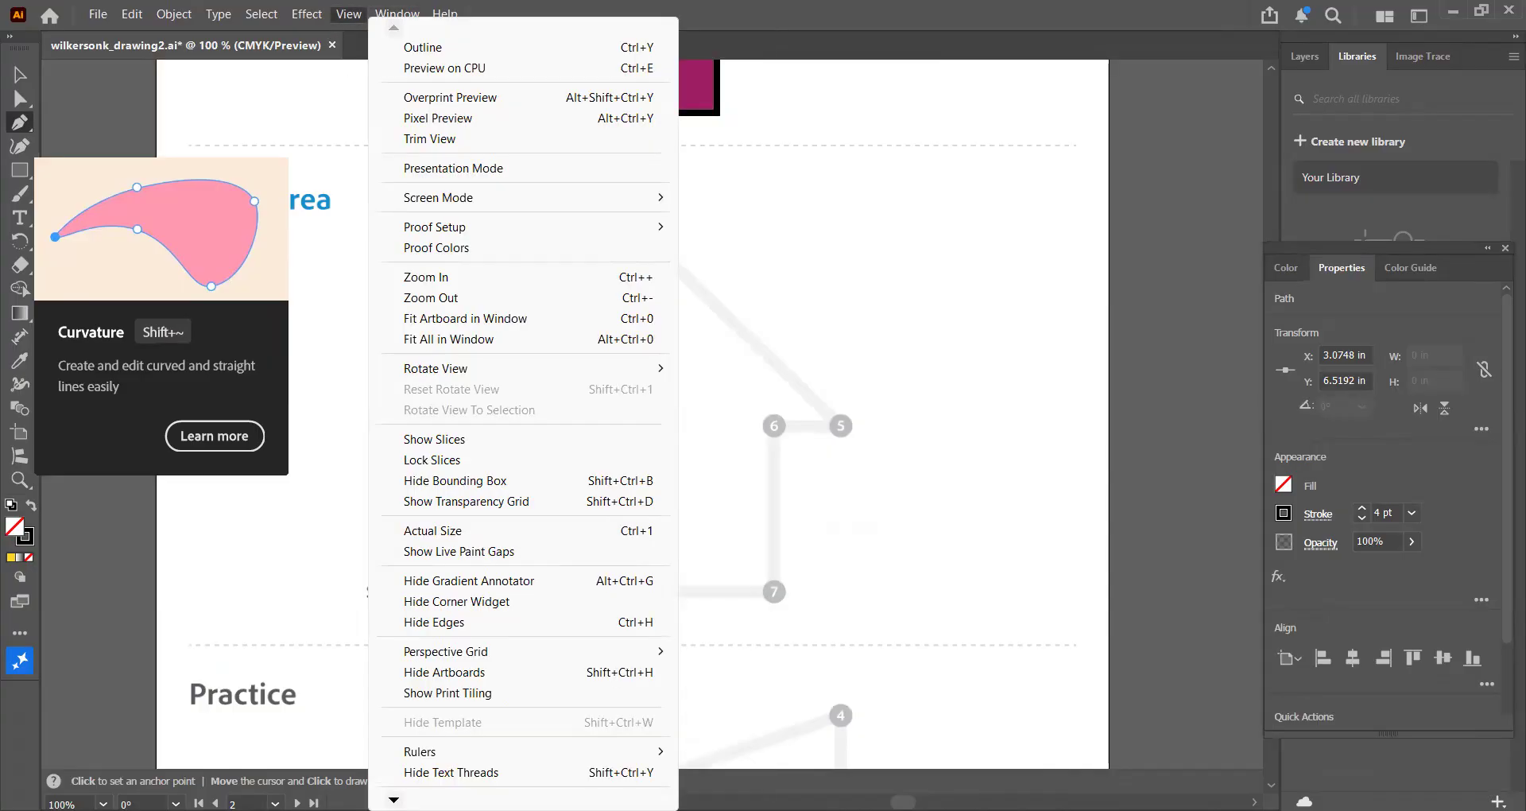
scroll(525, 413, down, 5)
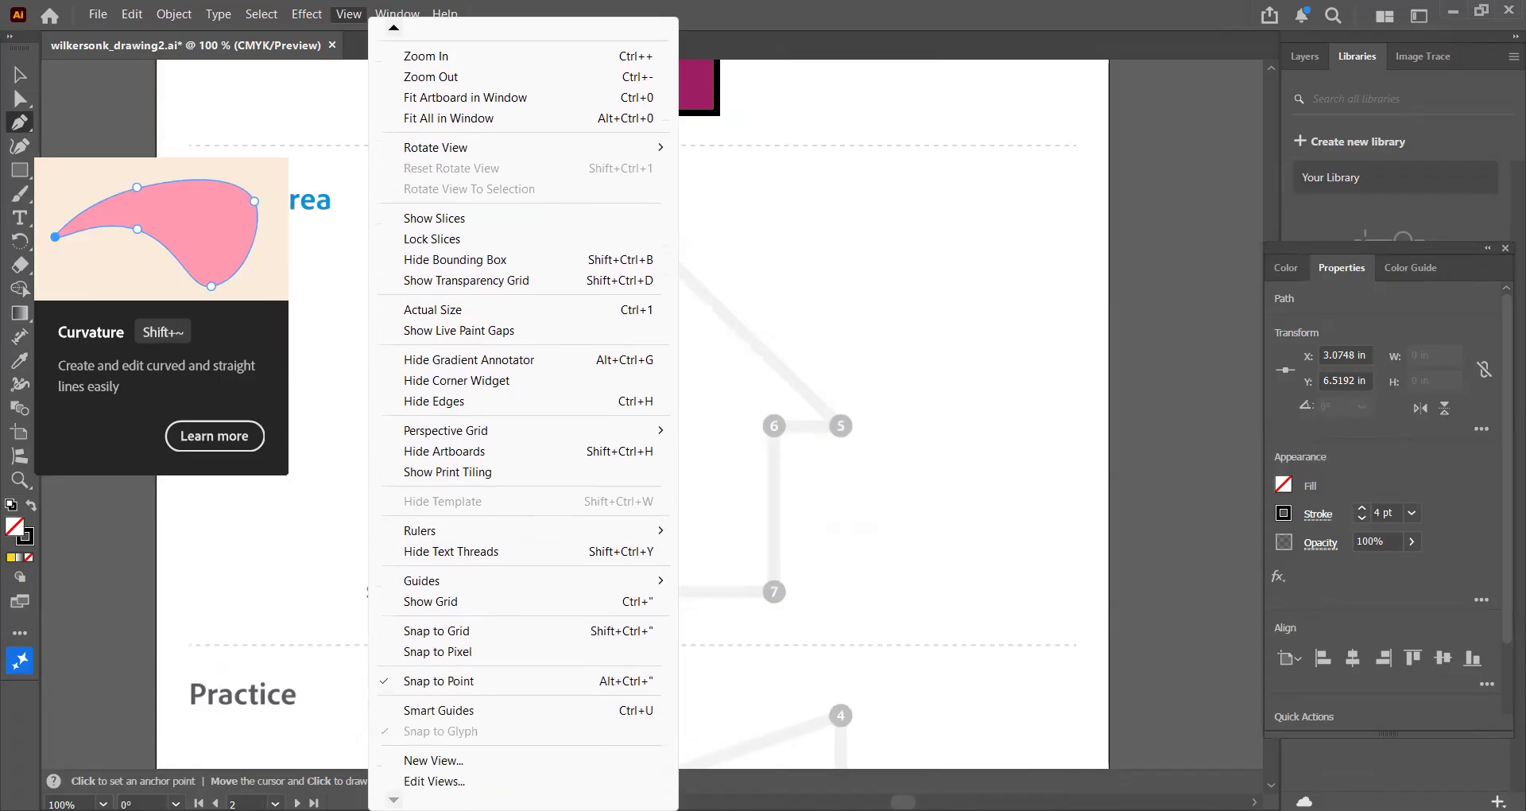
click(428, 711)
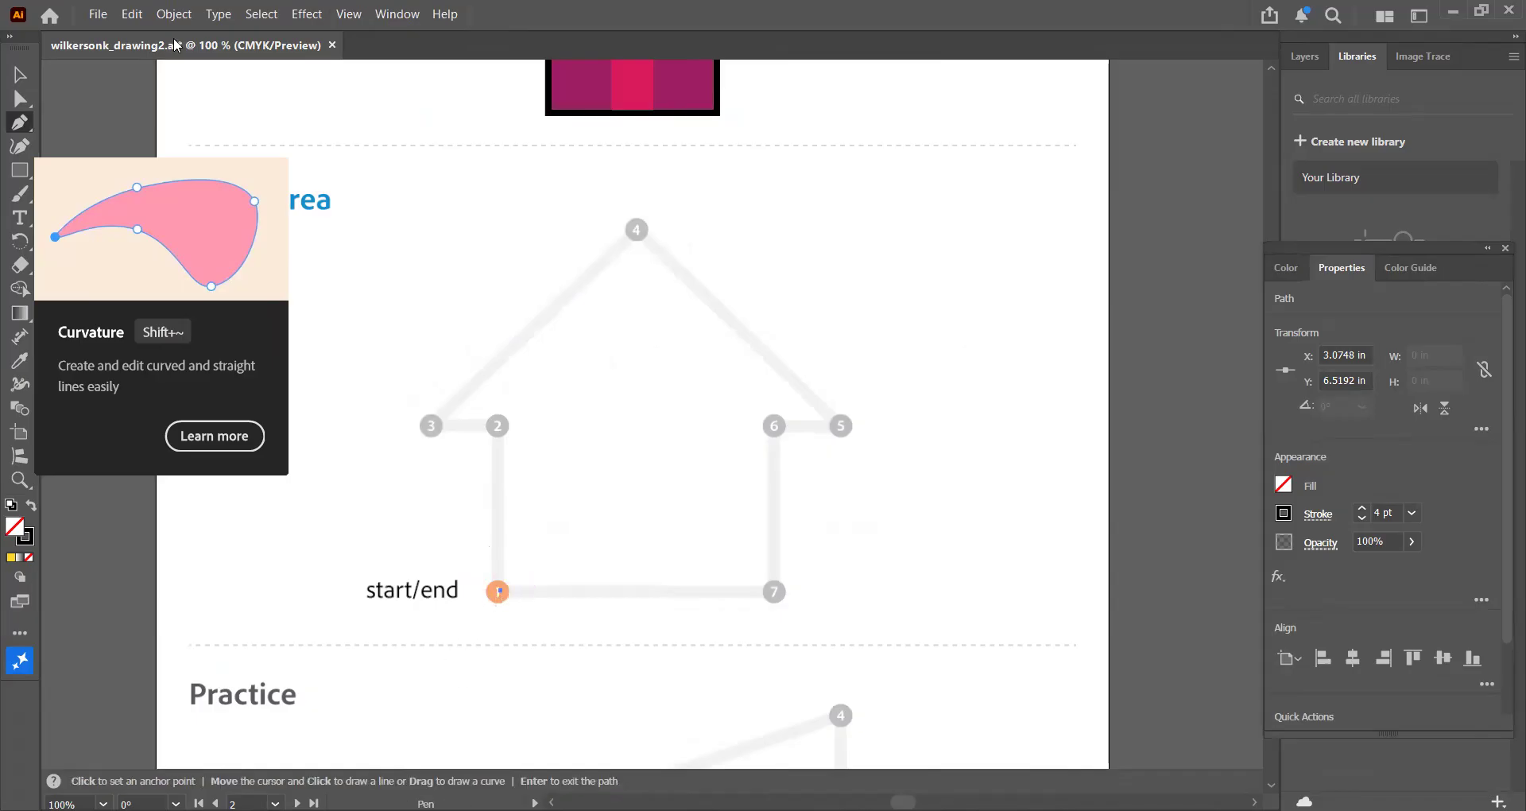
Undo the first house anchor and trace the house with straight Pen segments from point 1 through point 5
click(132, 14)
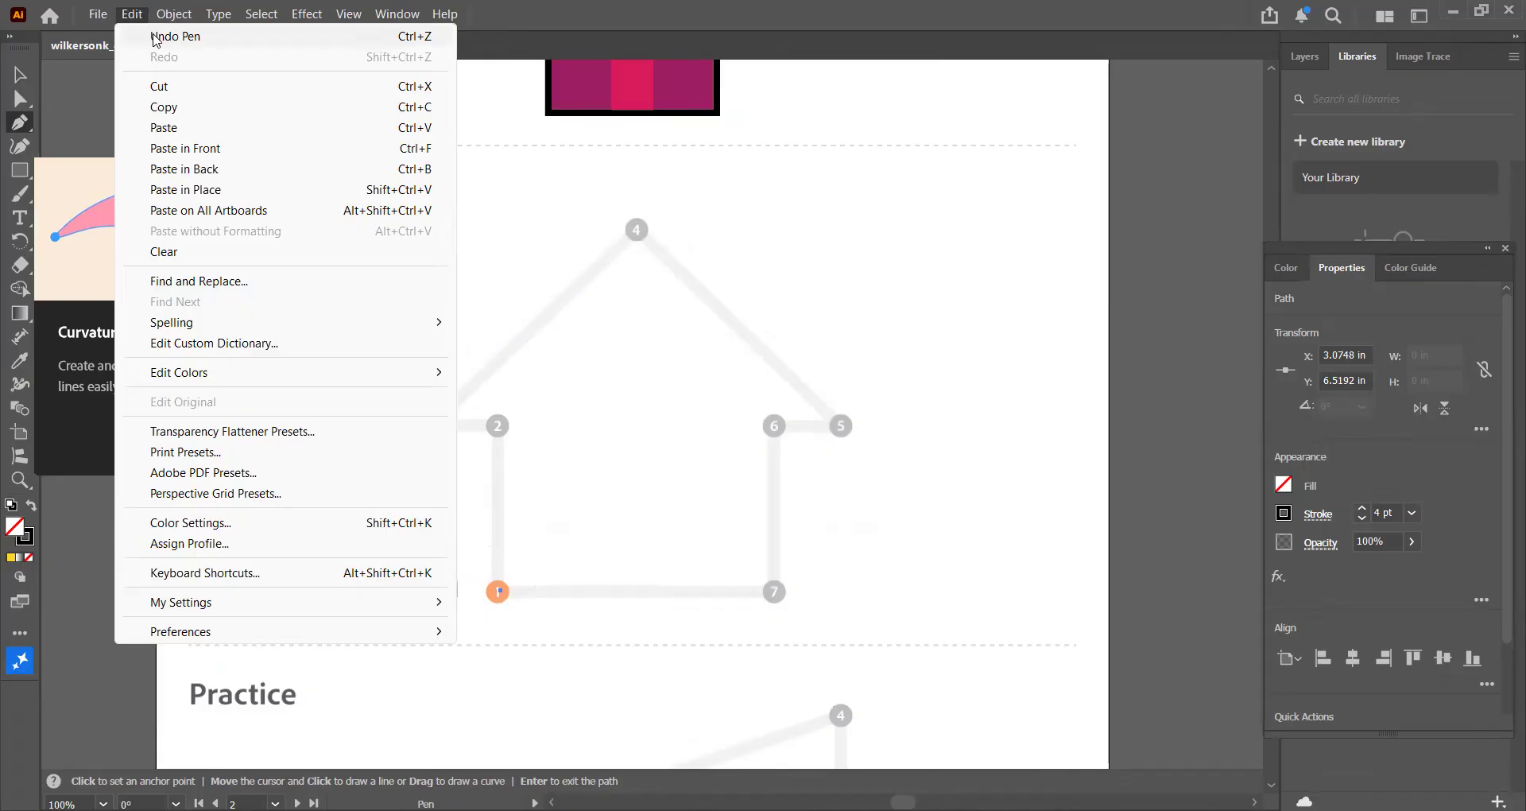
click(157, 32)
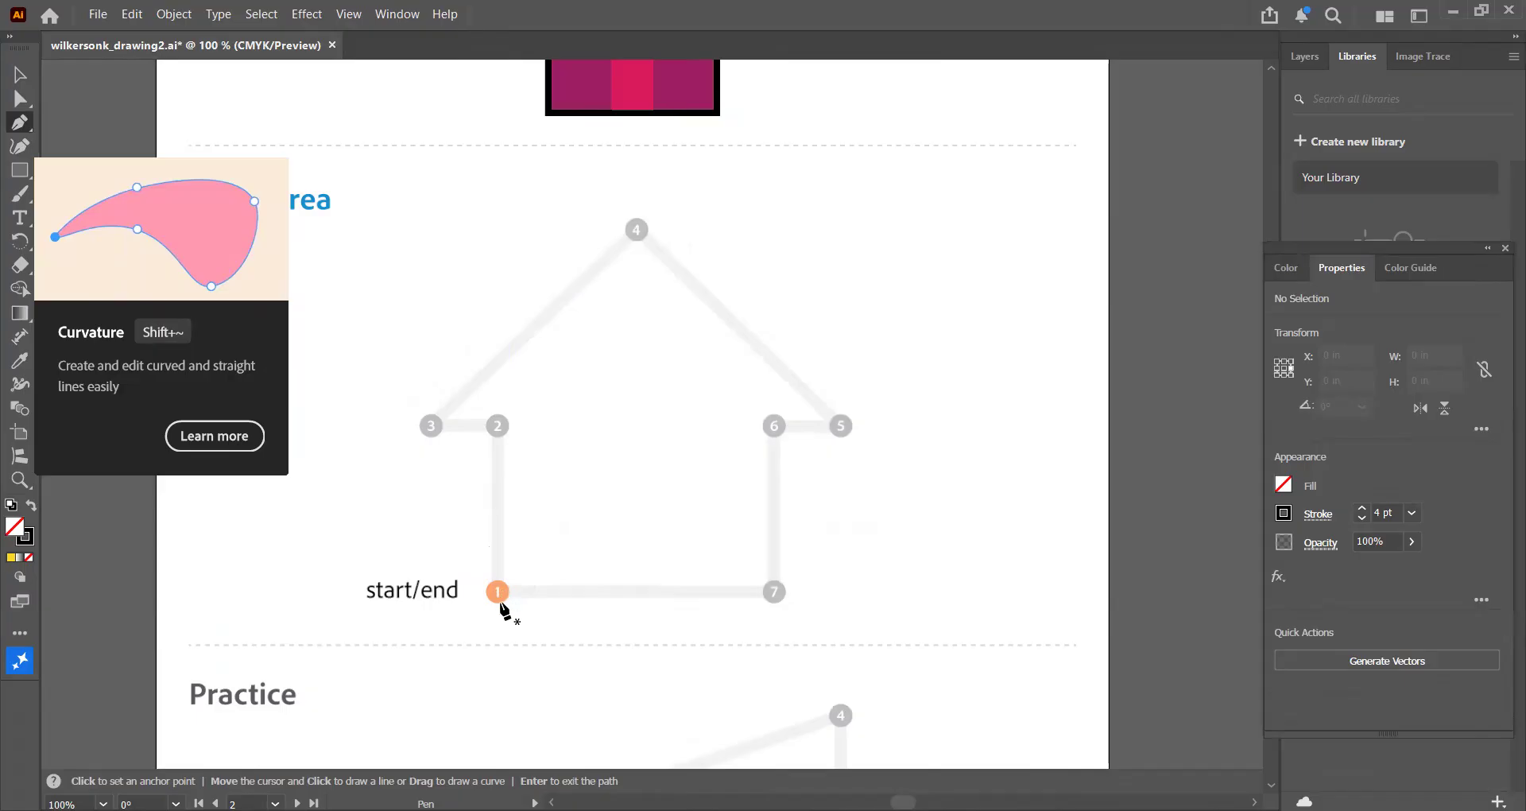
click(498, 591)
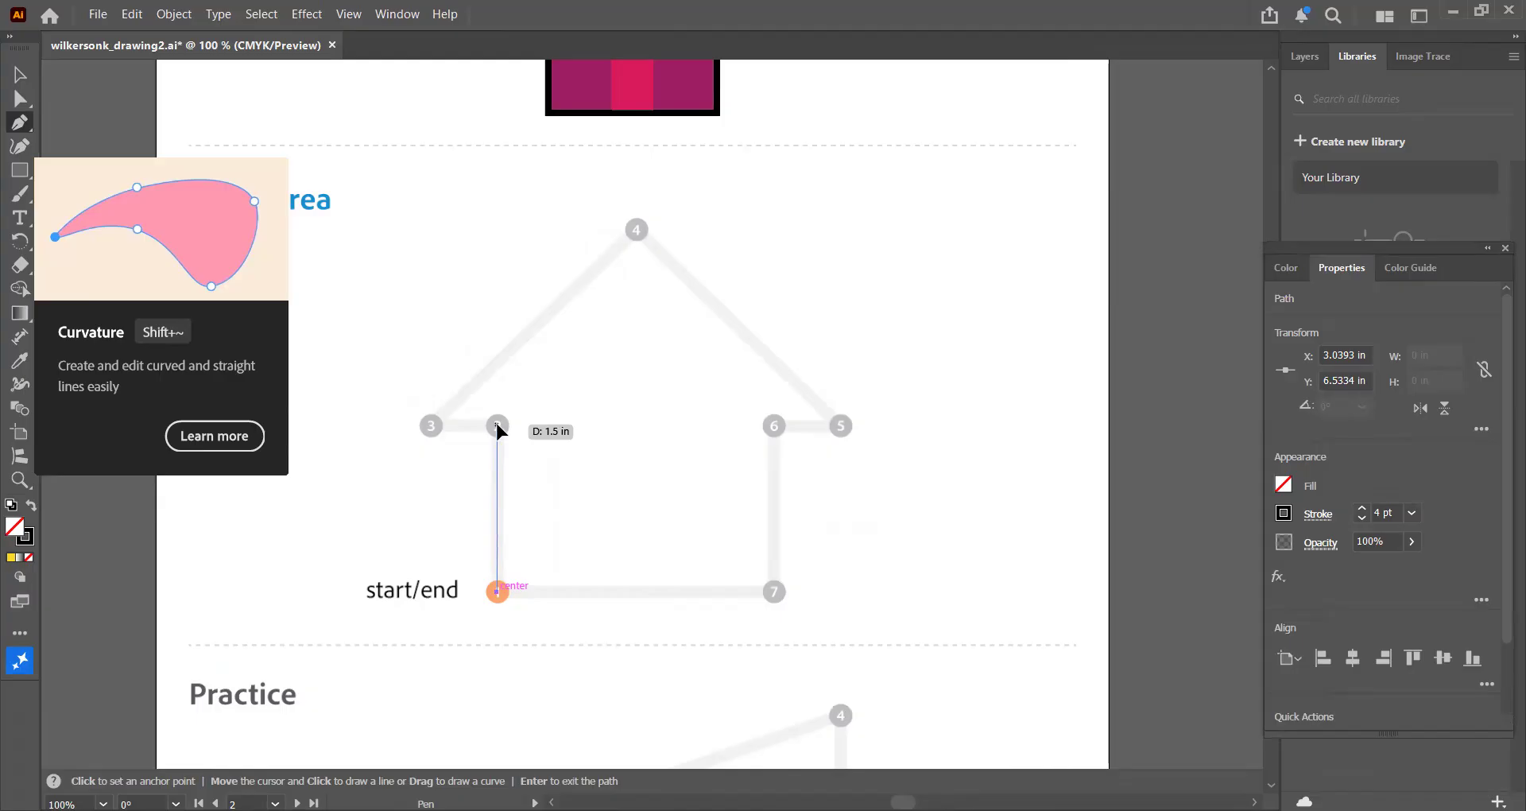
click(497, 427)
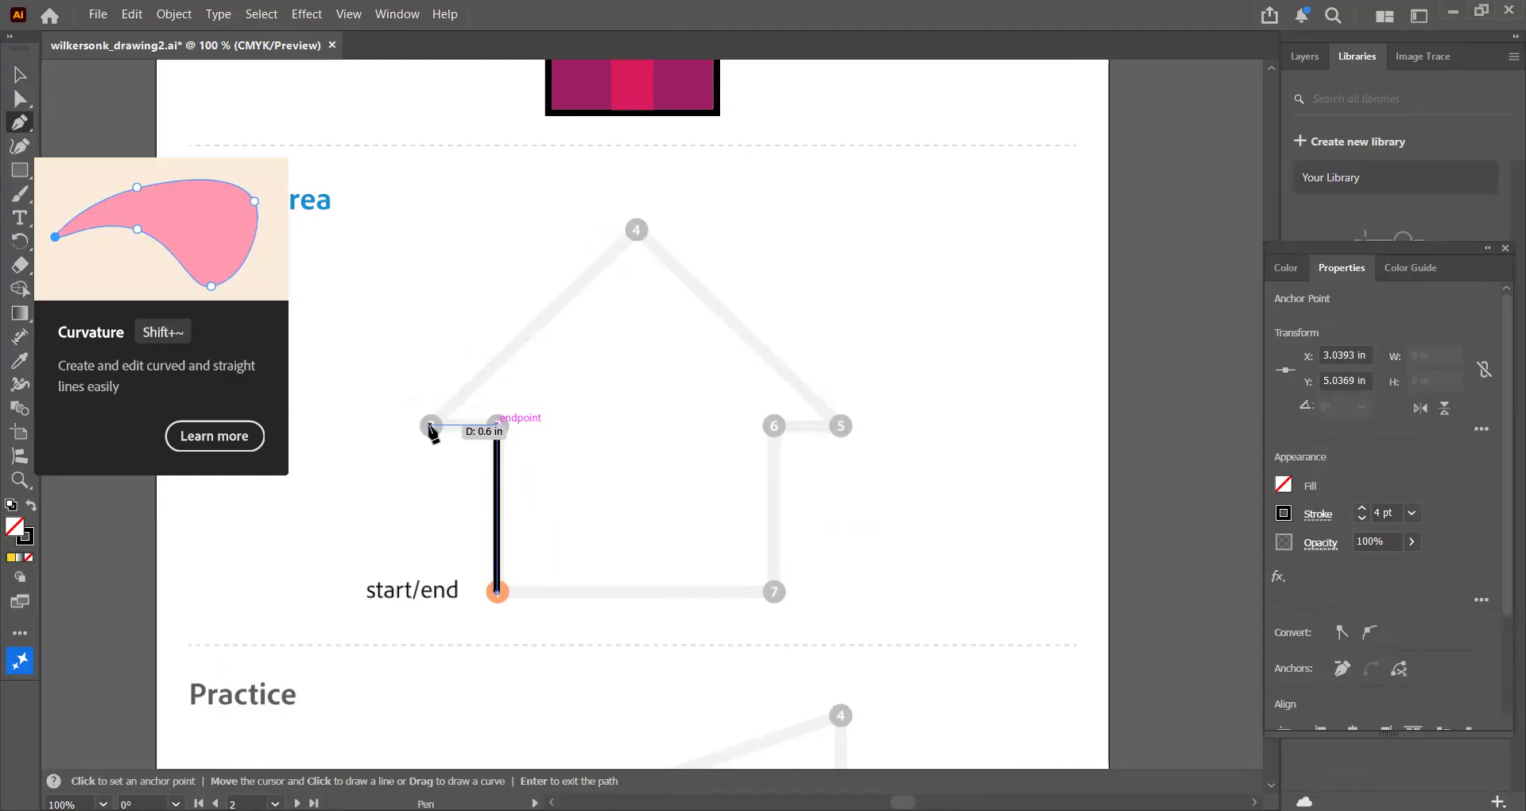
click(429, 426)
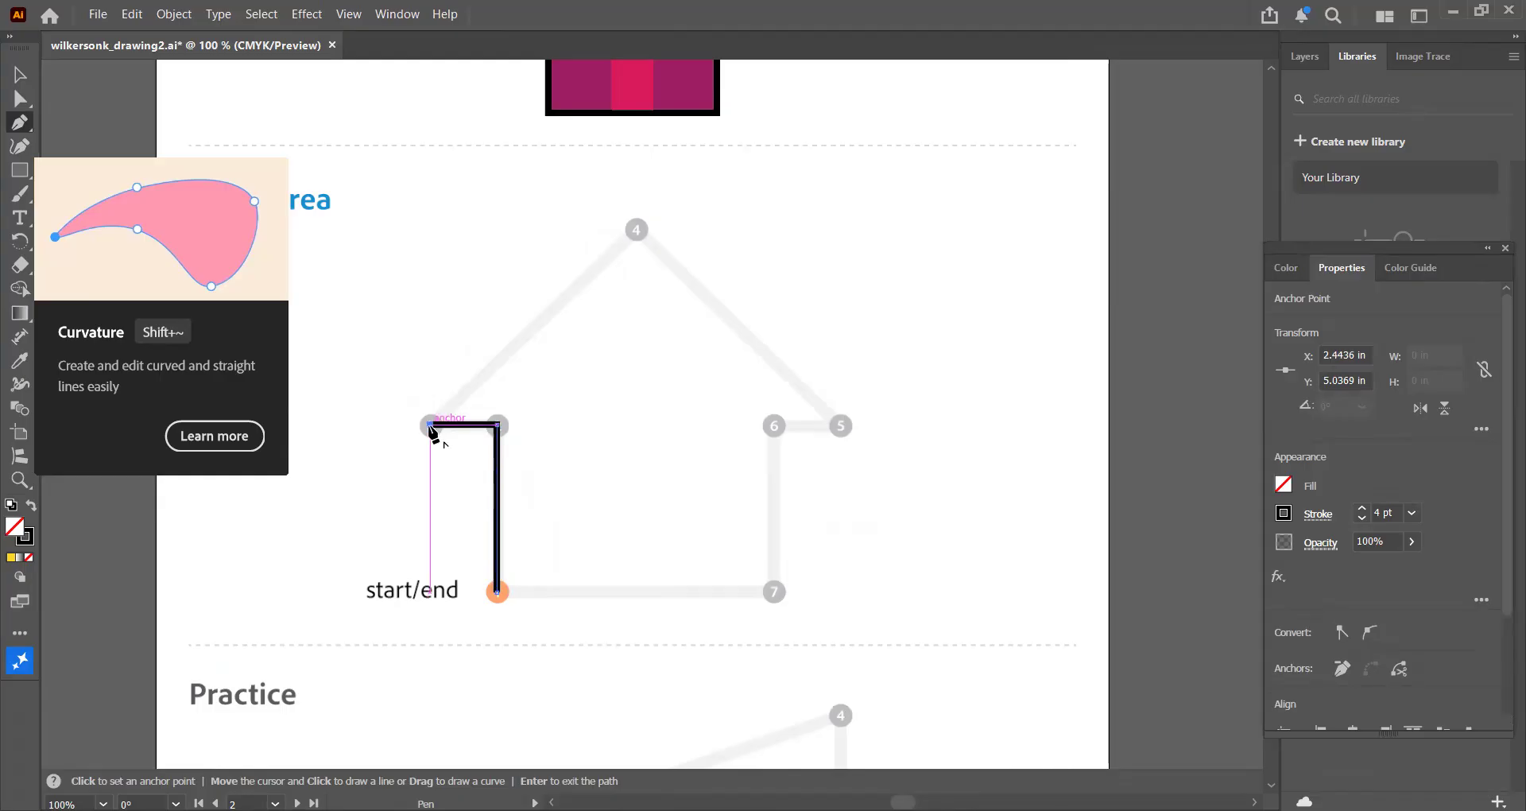
click(637, 231)
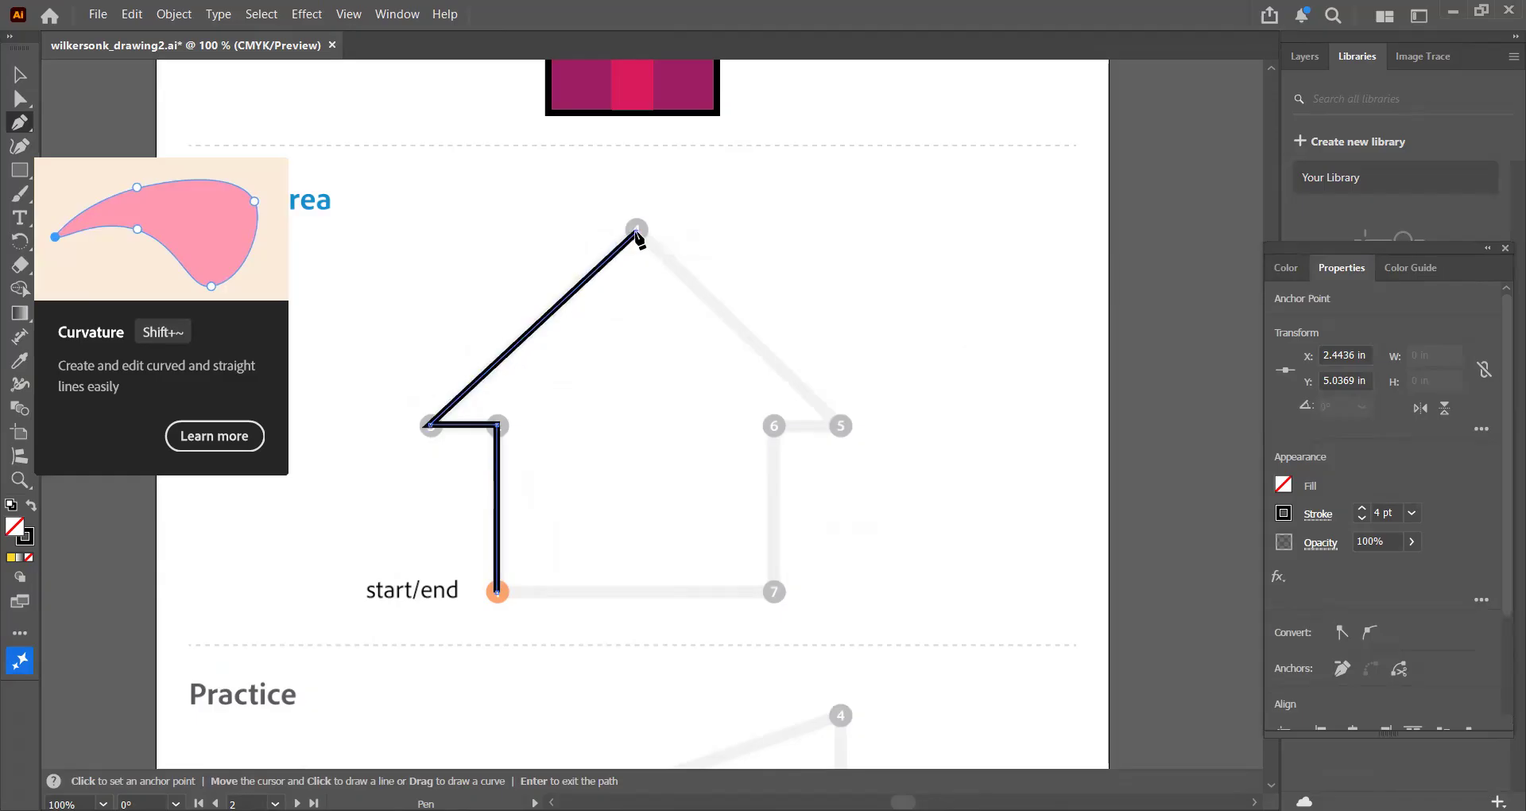
click(842, 426)
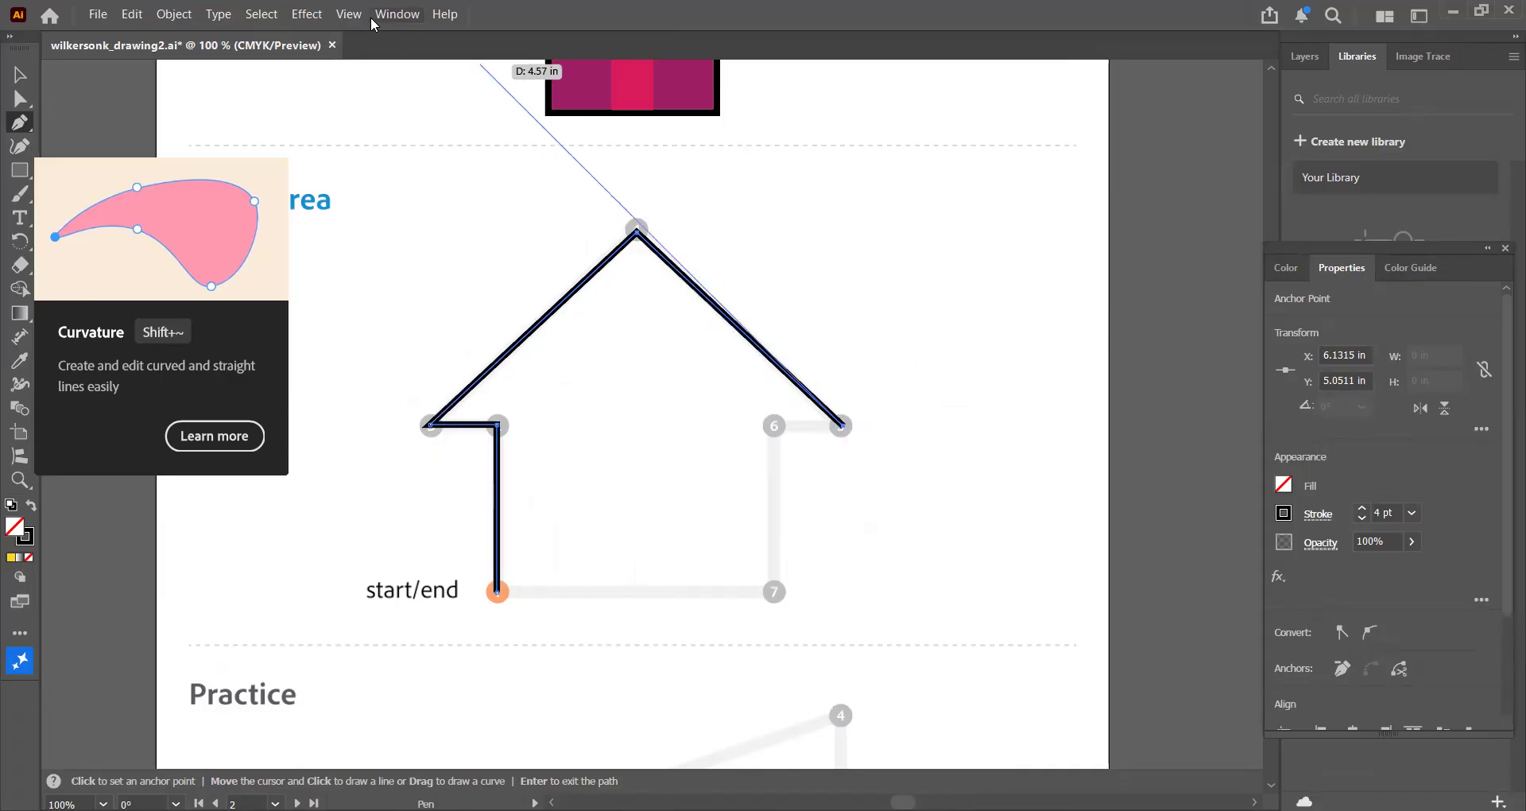
Turn off Smart Guides and close the house path from point 5 through points 6 and 7 to point 1, keeping the first segment horizontal
click(350, 15)
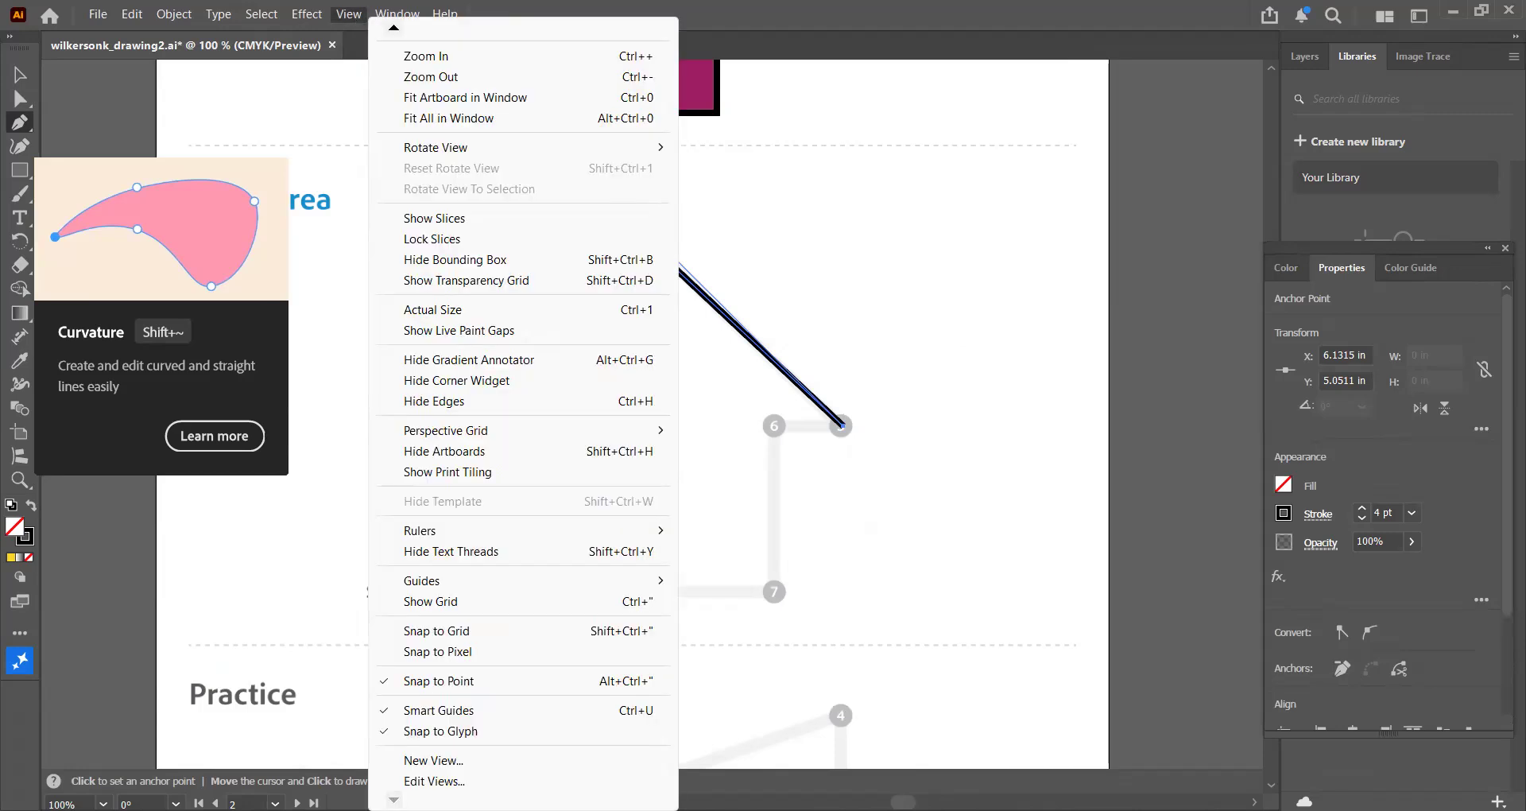
click(451, 712)
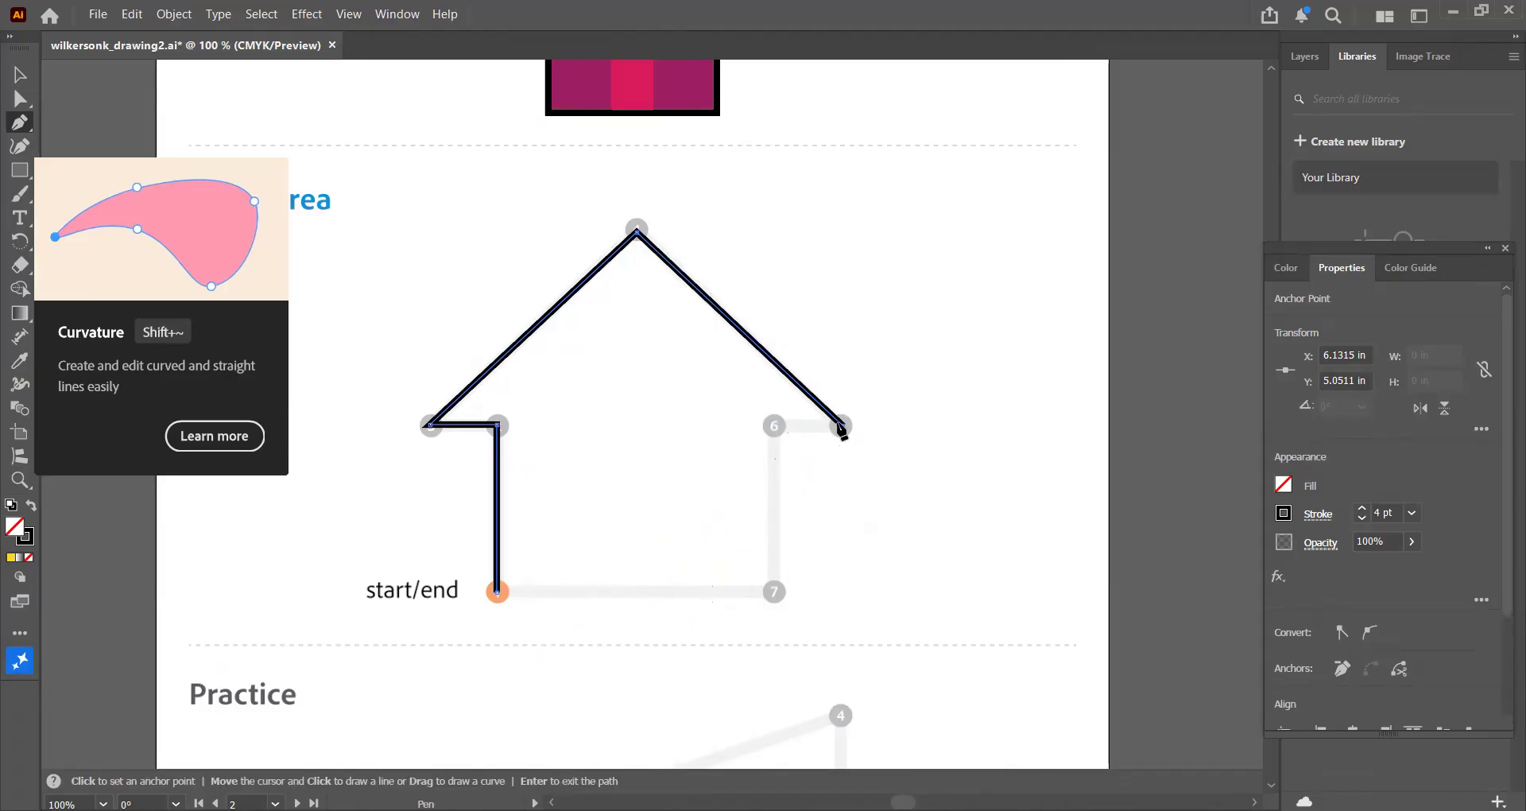
shift+click(775, 427)
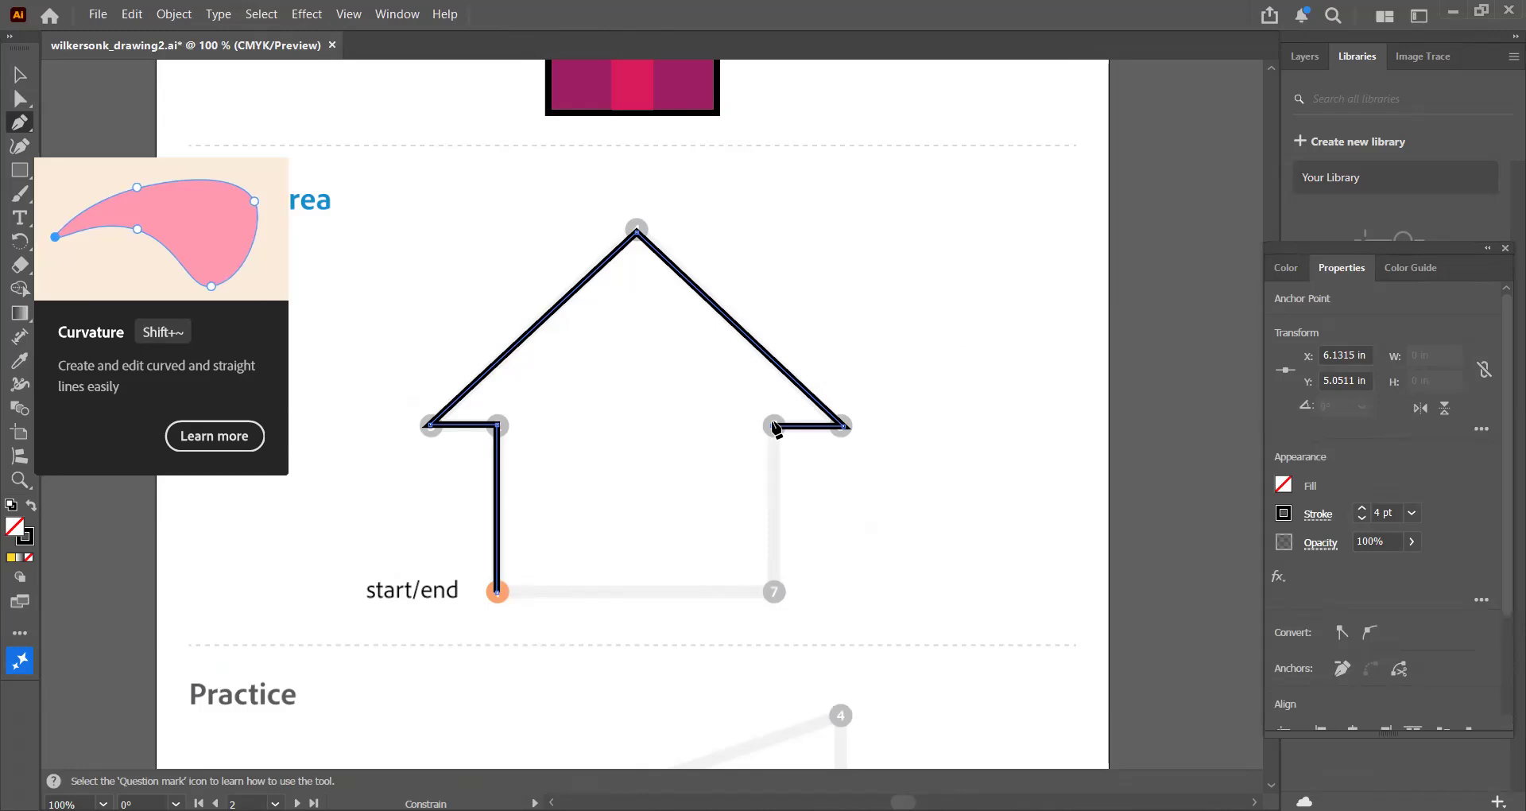
click(775, 591)
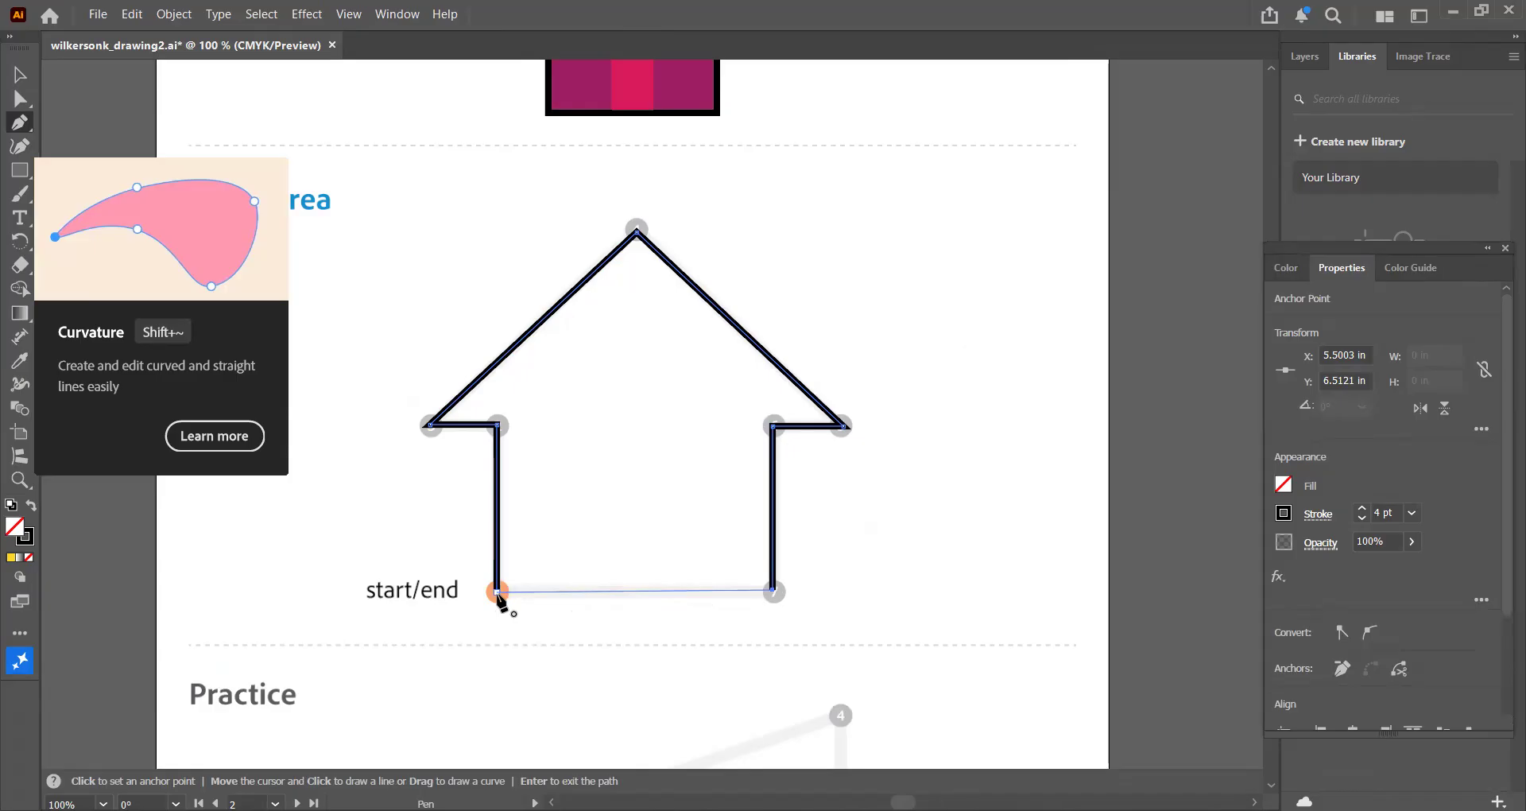
click(497, 593)
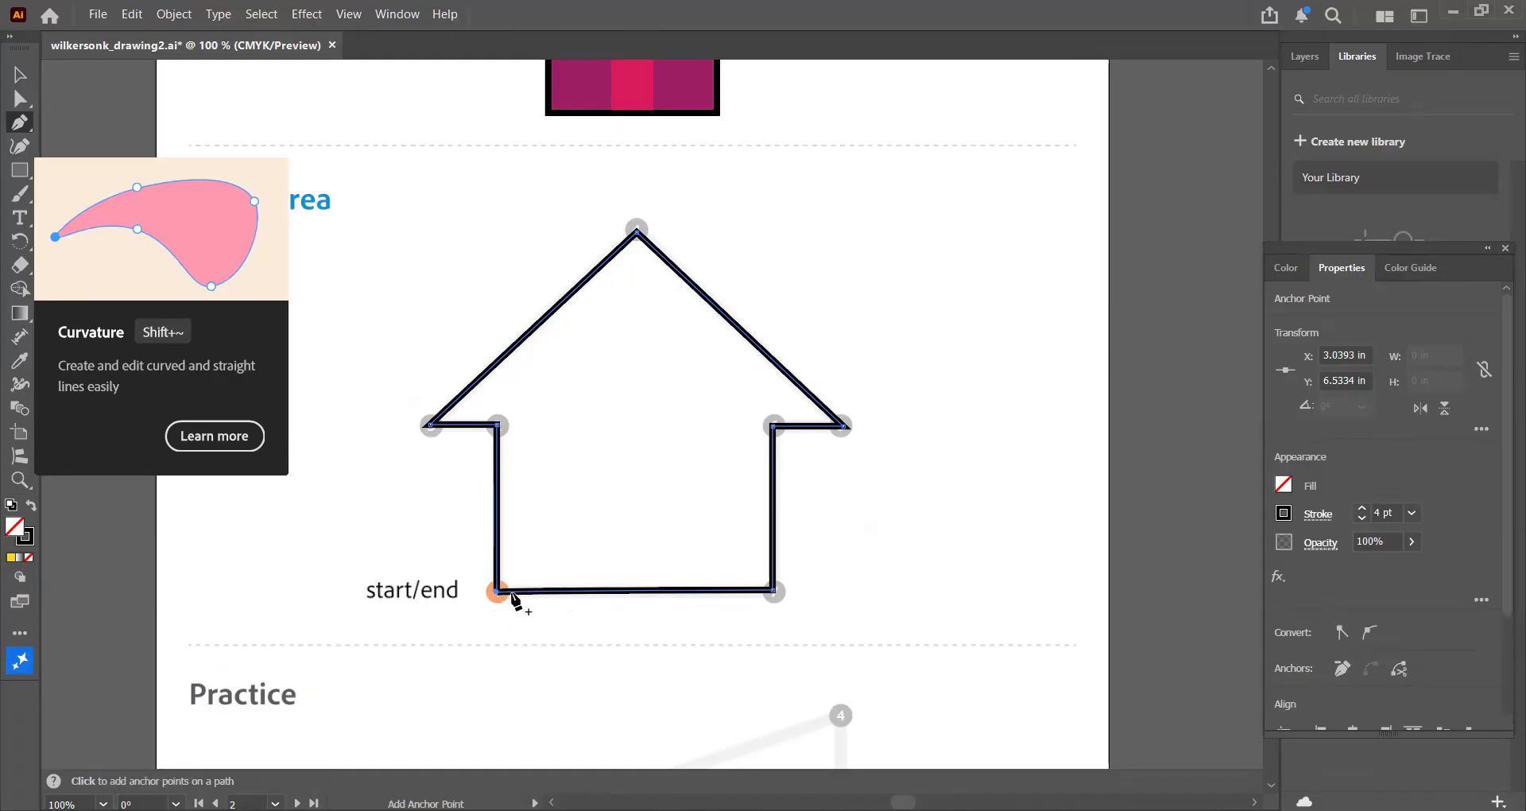
View the Practice house guide on artboard 2 and move on to the pencil eraser exercise on artboard 3
click(21, 485)
click(21, 480)
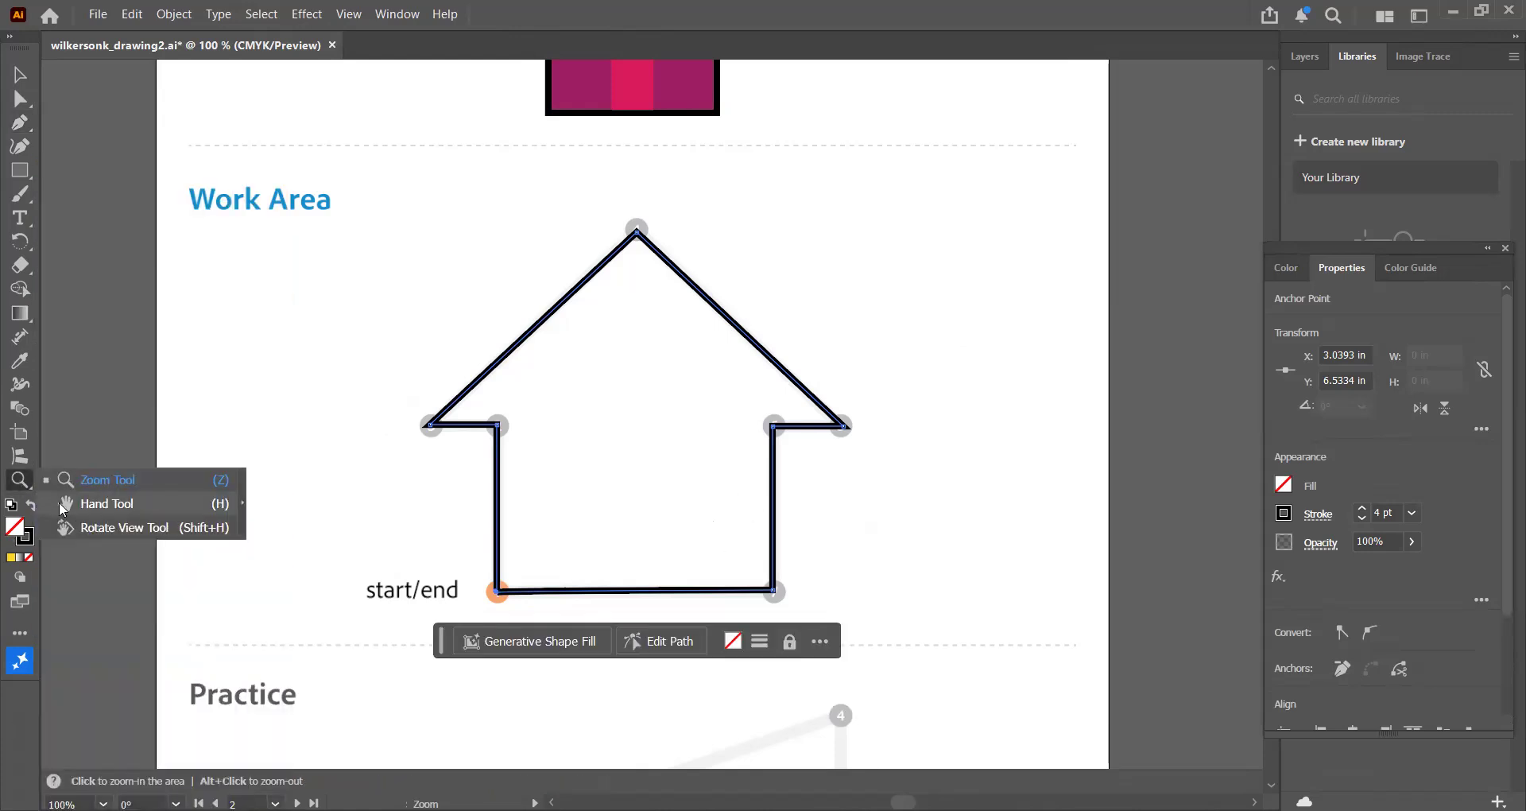
click(88, 501)
drag(852, 535, 844, 131)
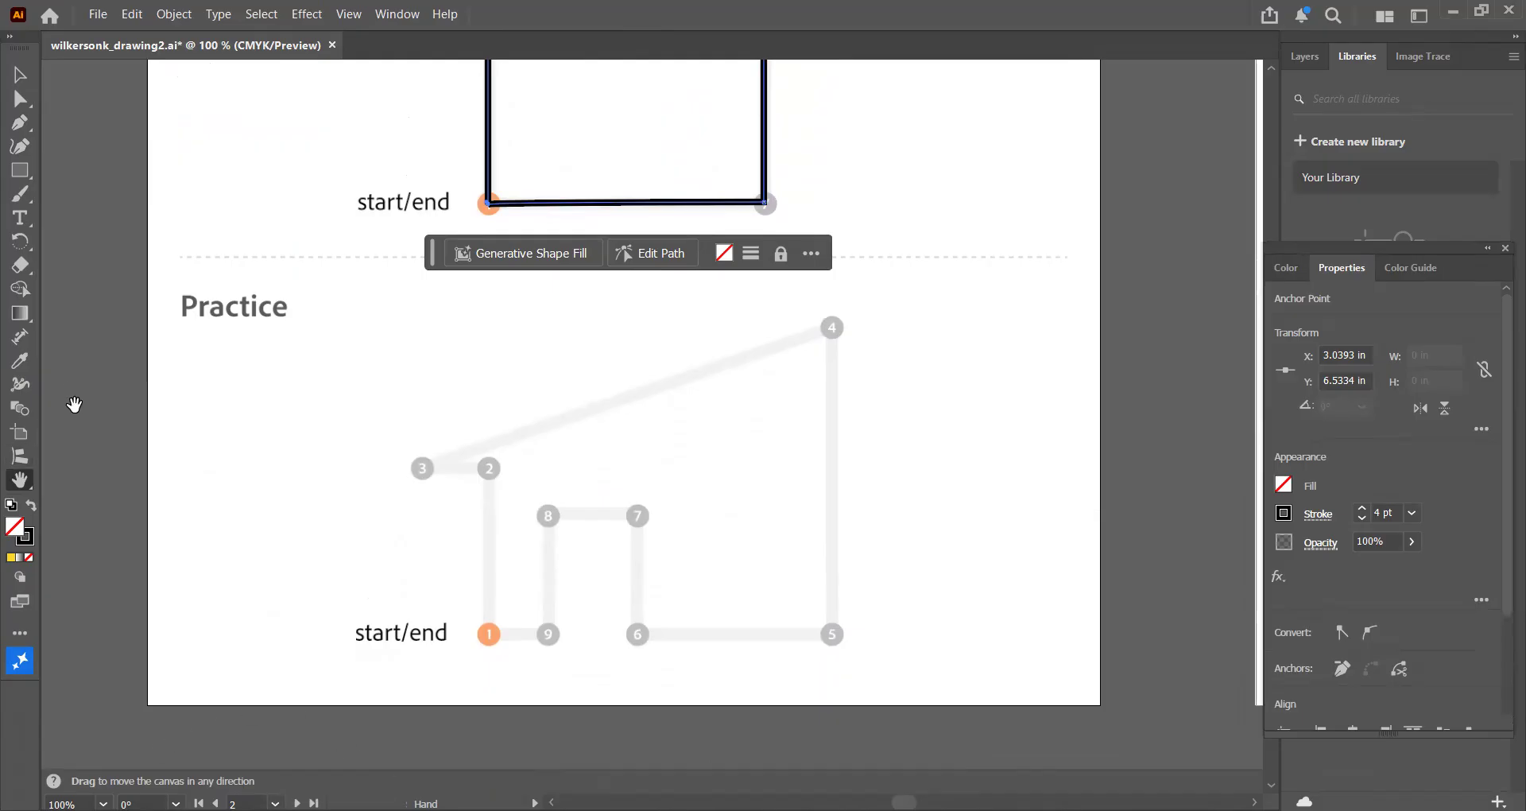
click(16, 481)
drag(991, 463, 170, 494)
drag(1166, 276, 889, 603)
scroll(889, 604, up, 4)
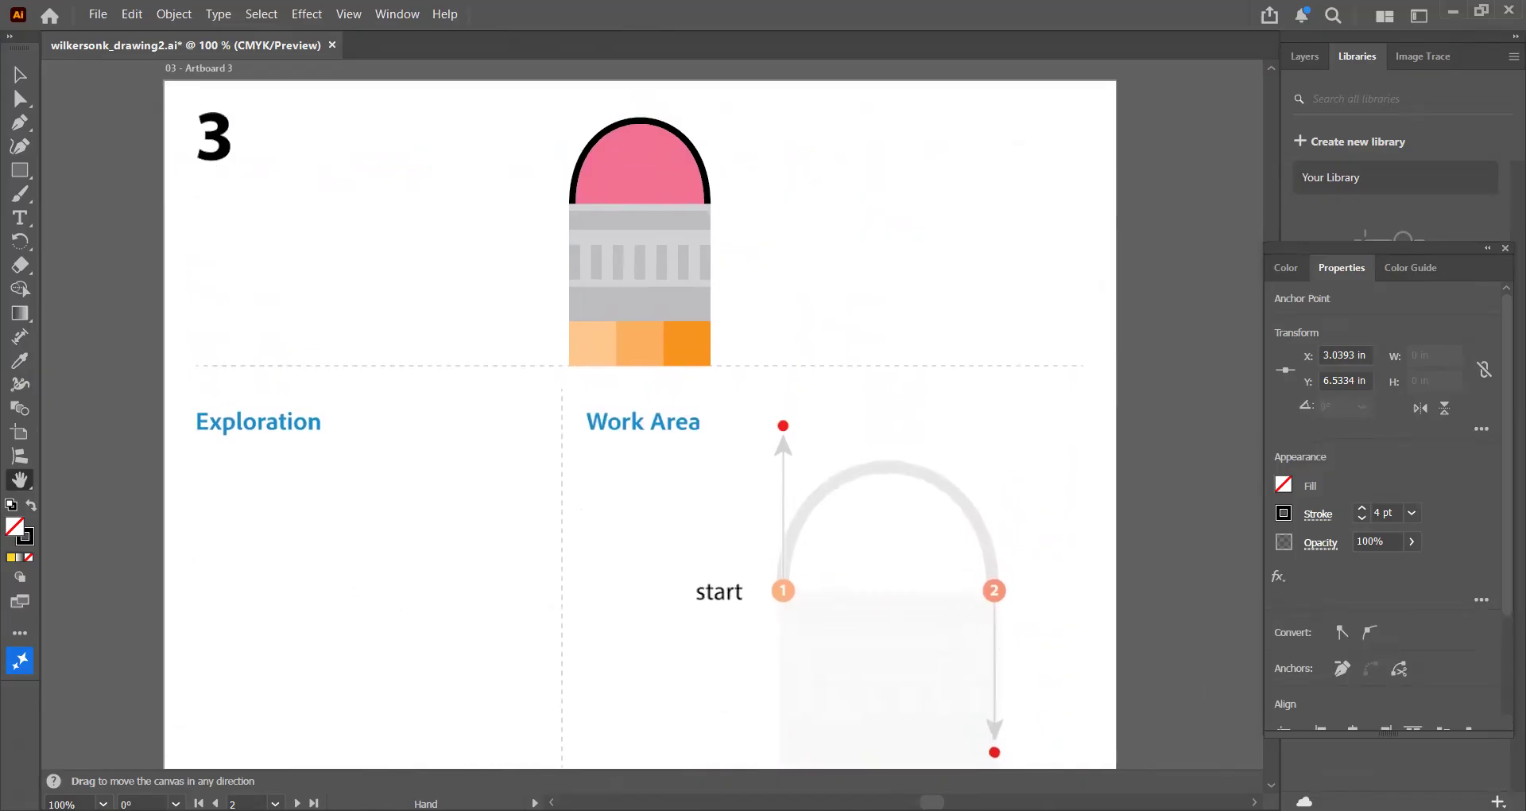
Draw an open straight Pen segment about 0.7 in long, rising slightly, in the Exploration area of artboard 3
scroll(889, 661, down, 3)
drag(889, 660, 1063, 669)
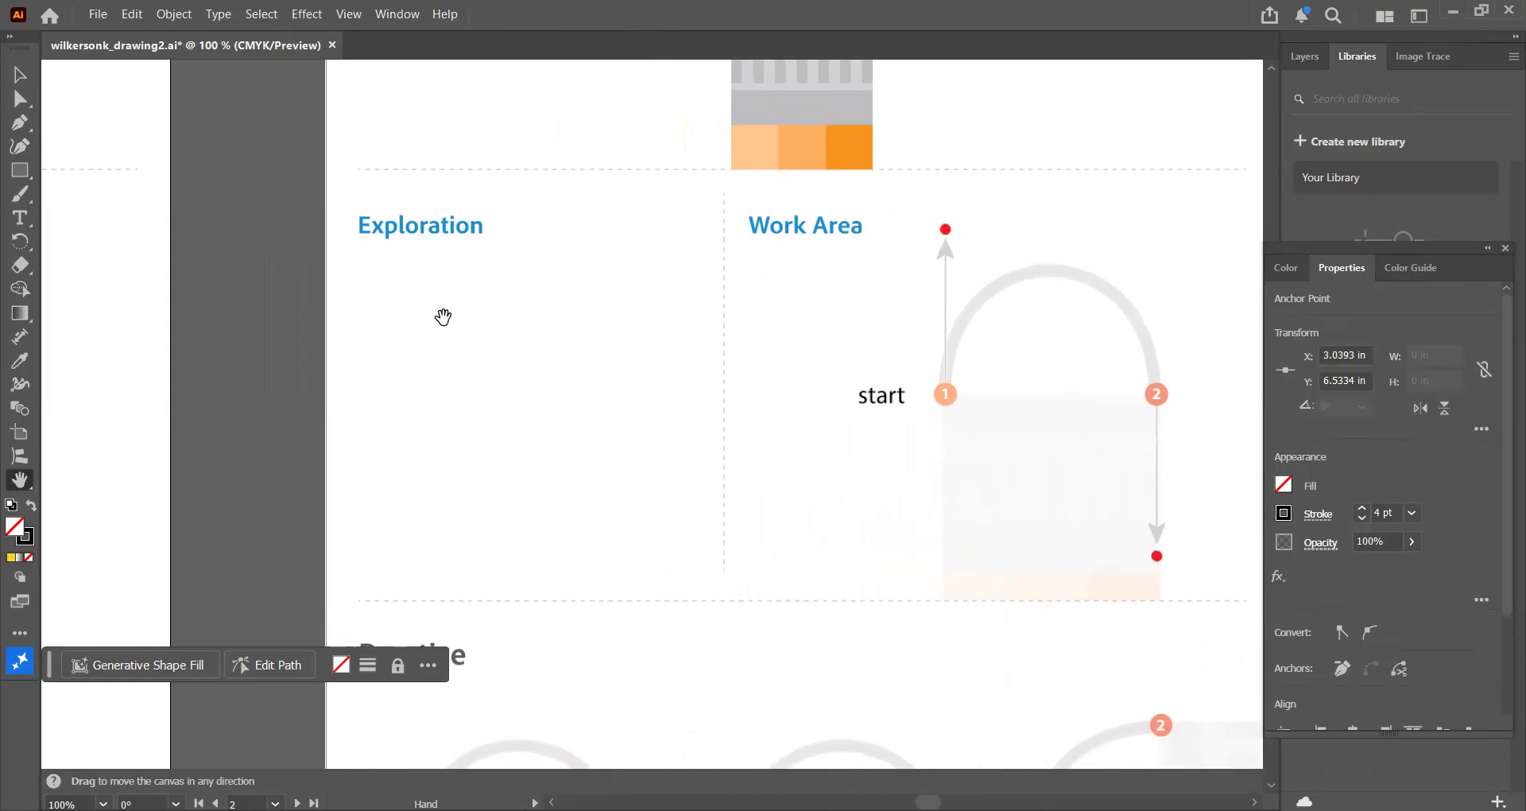
click(22, 128)
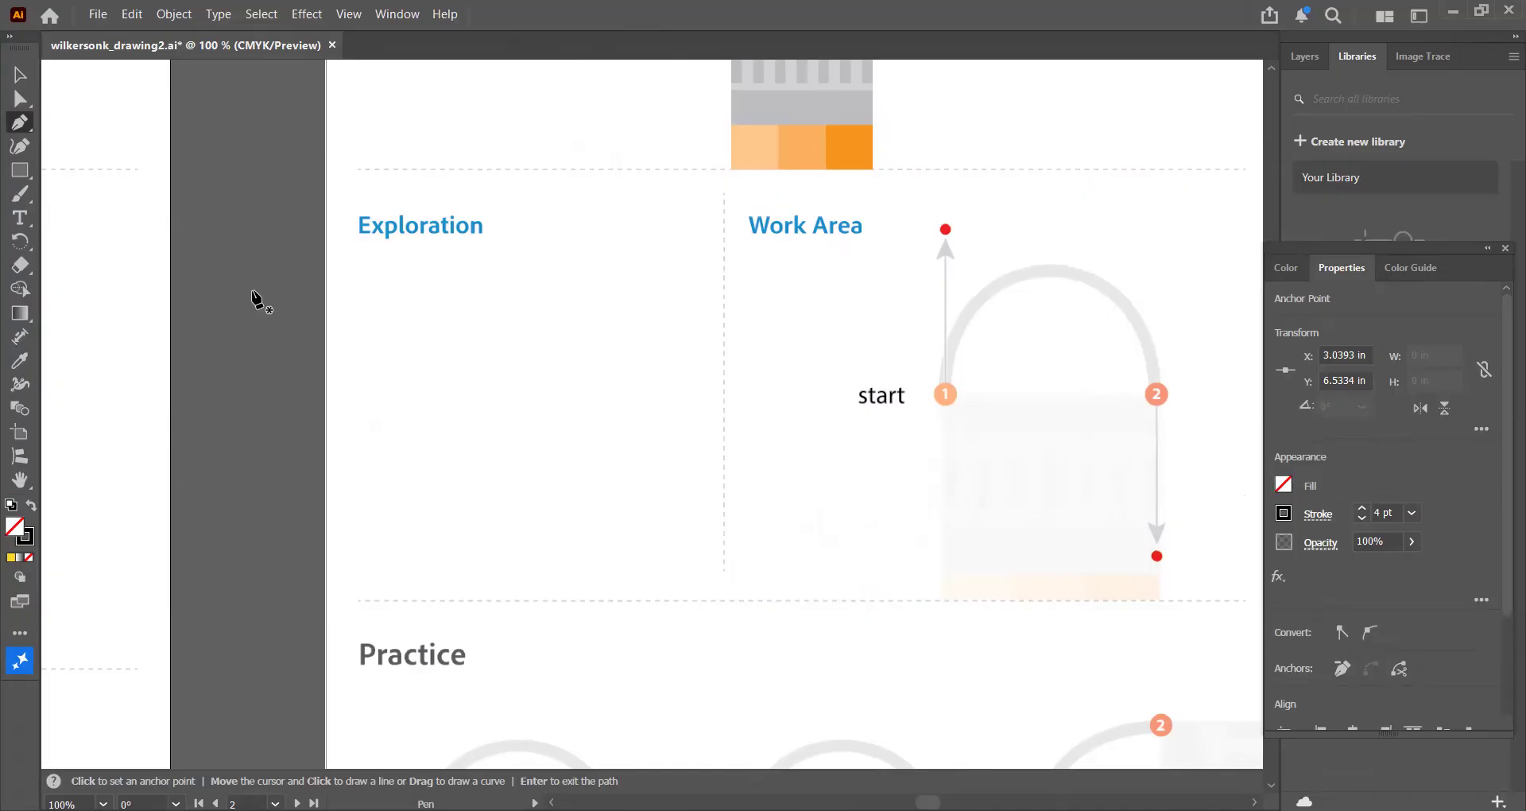
click(393, 389)
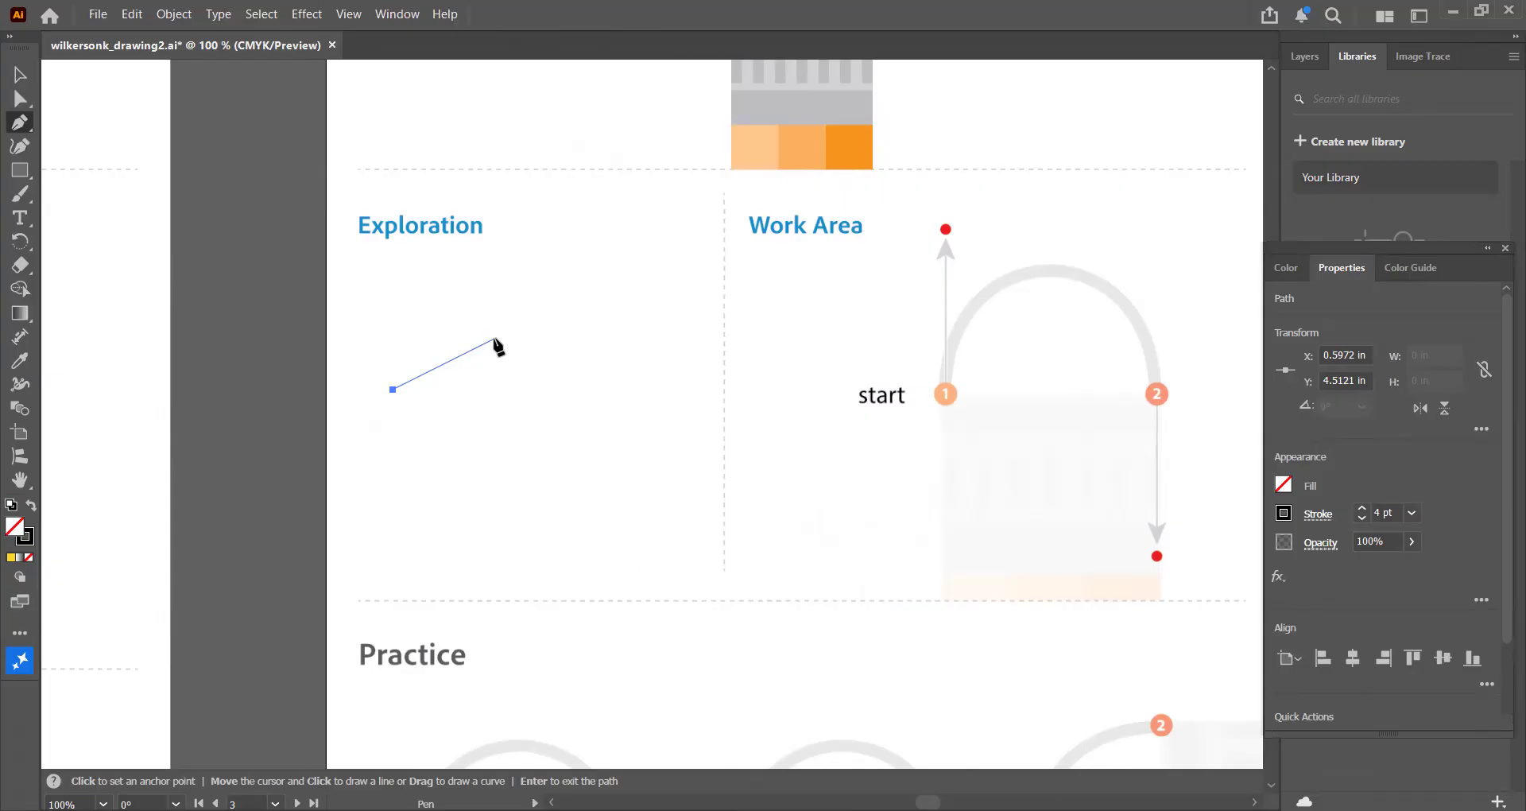
click(463, 352)
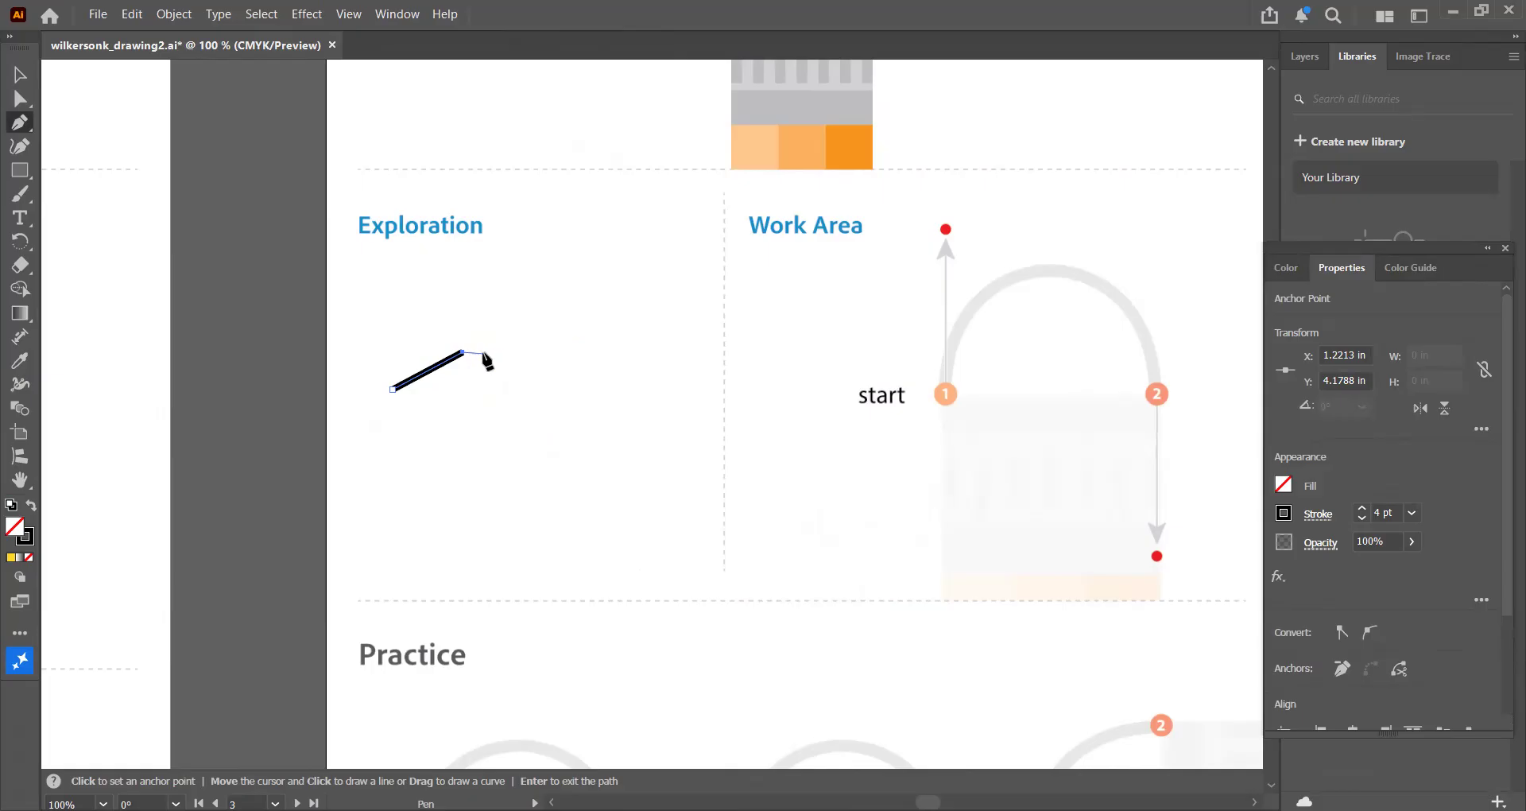
key(Return)
Draw a wavy Pen path of three curved segments through four anchors below the straight line in the Exploration area
click(445, 463)
drag(465, 434, 480, 406)
drag(479, 407, 480, 407)
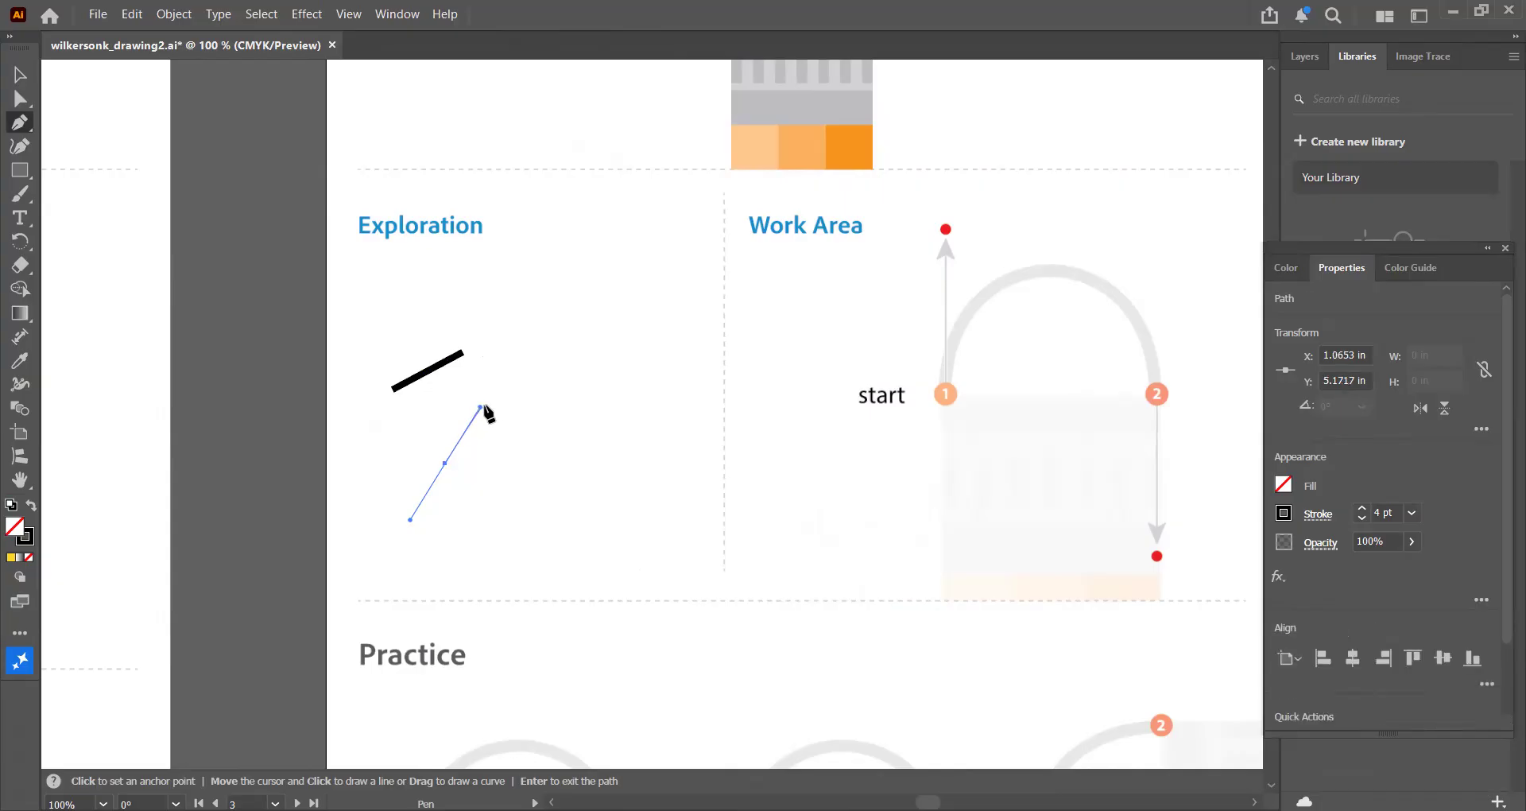
click(550, 465)
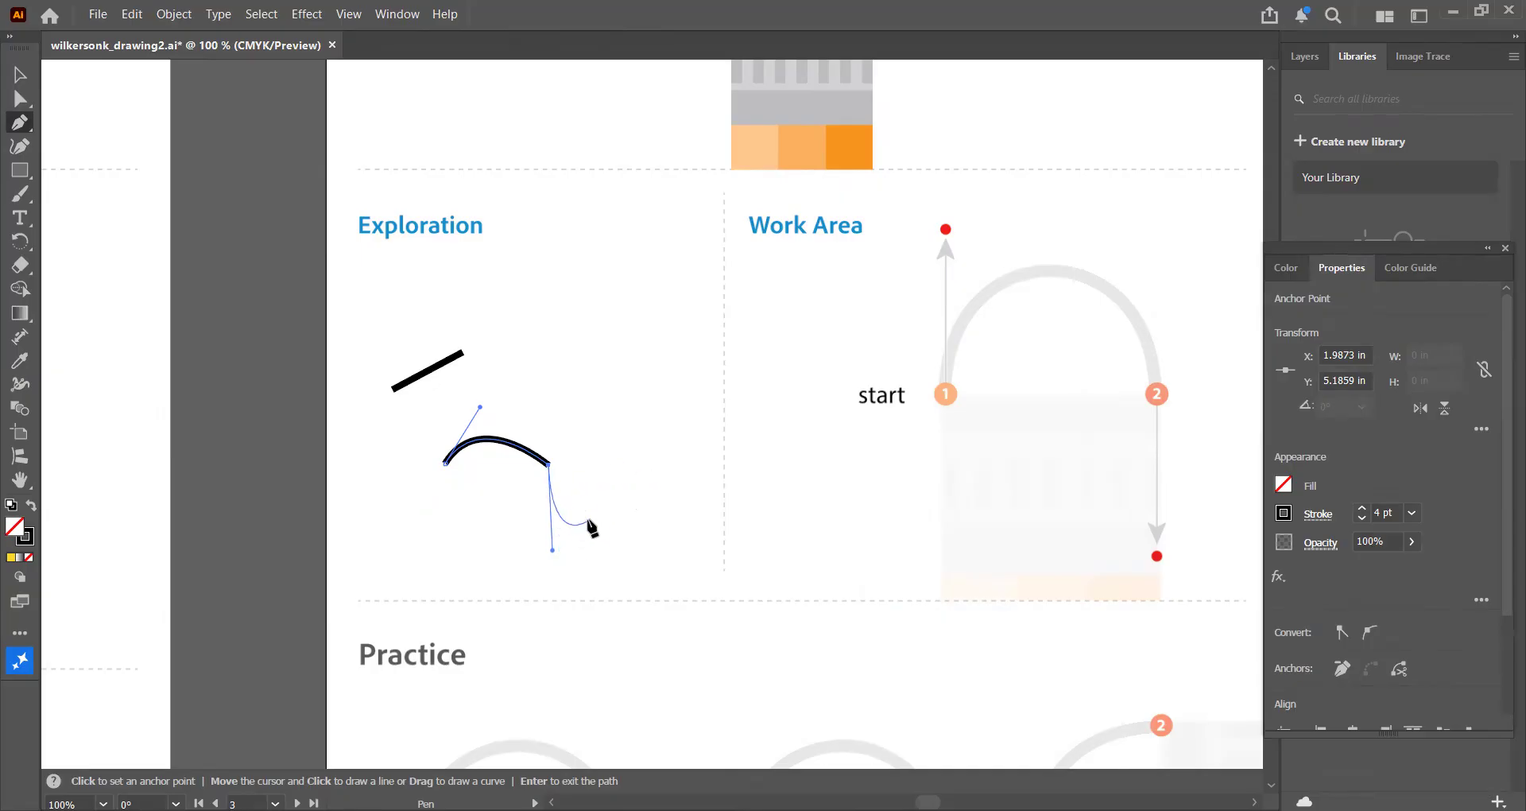
click(625, 462)
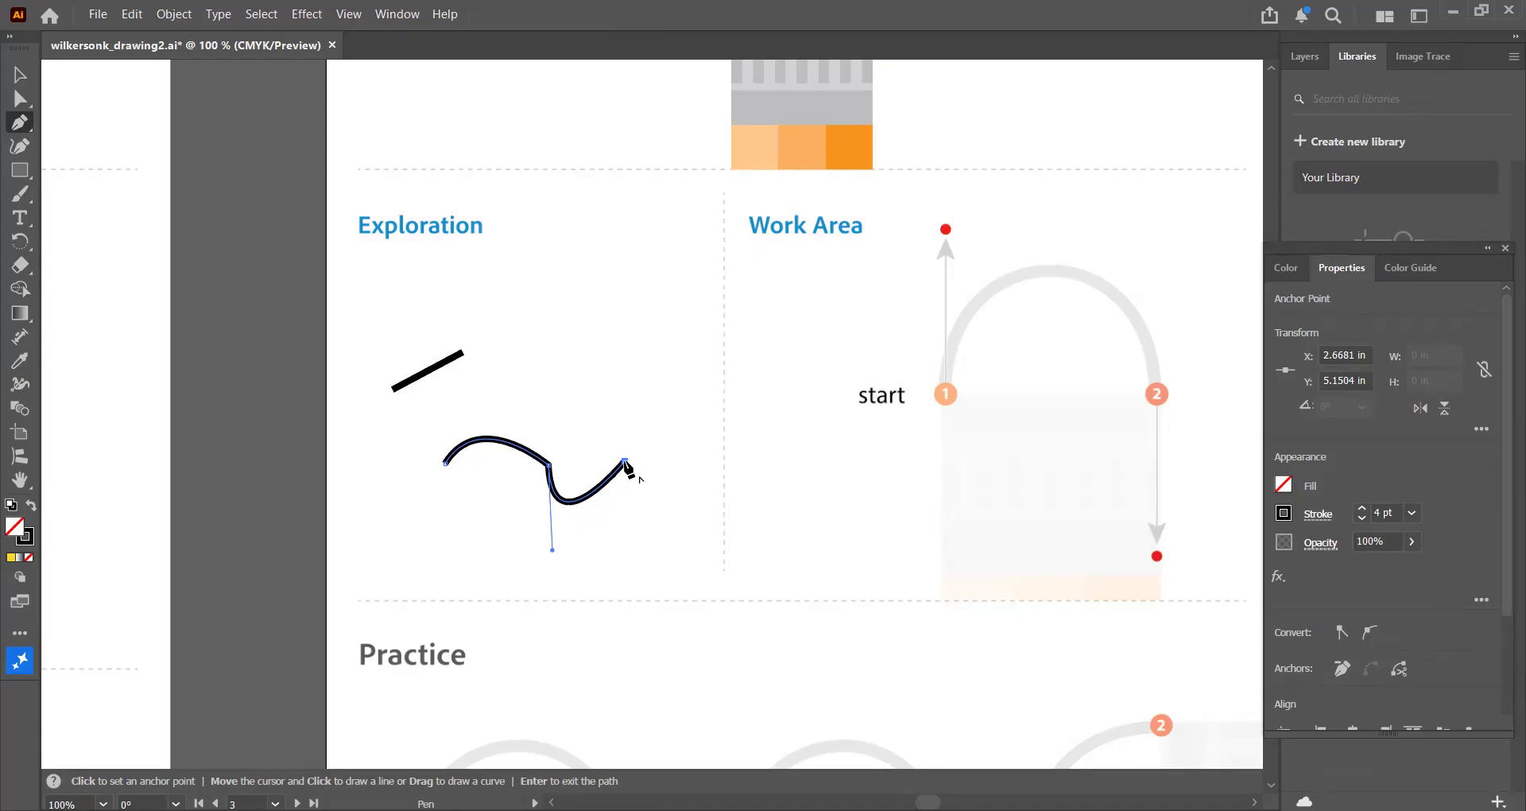
click(625, 461)
click(678, 407)
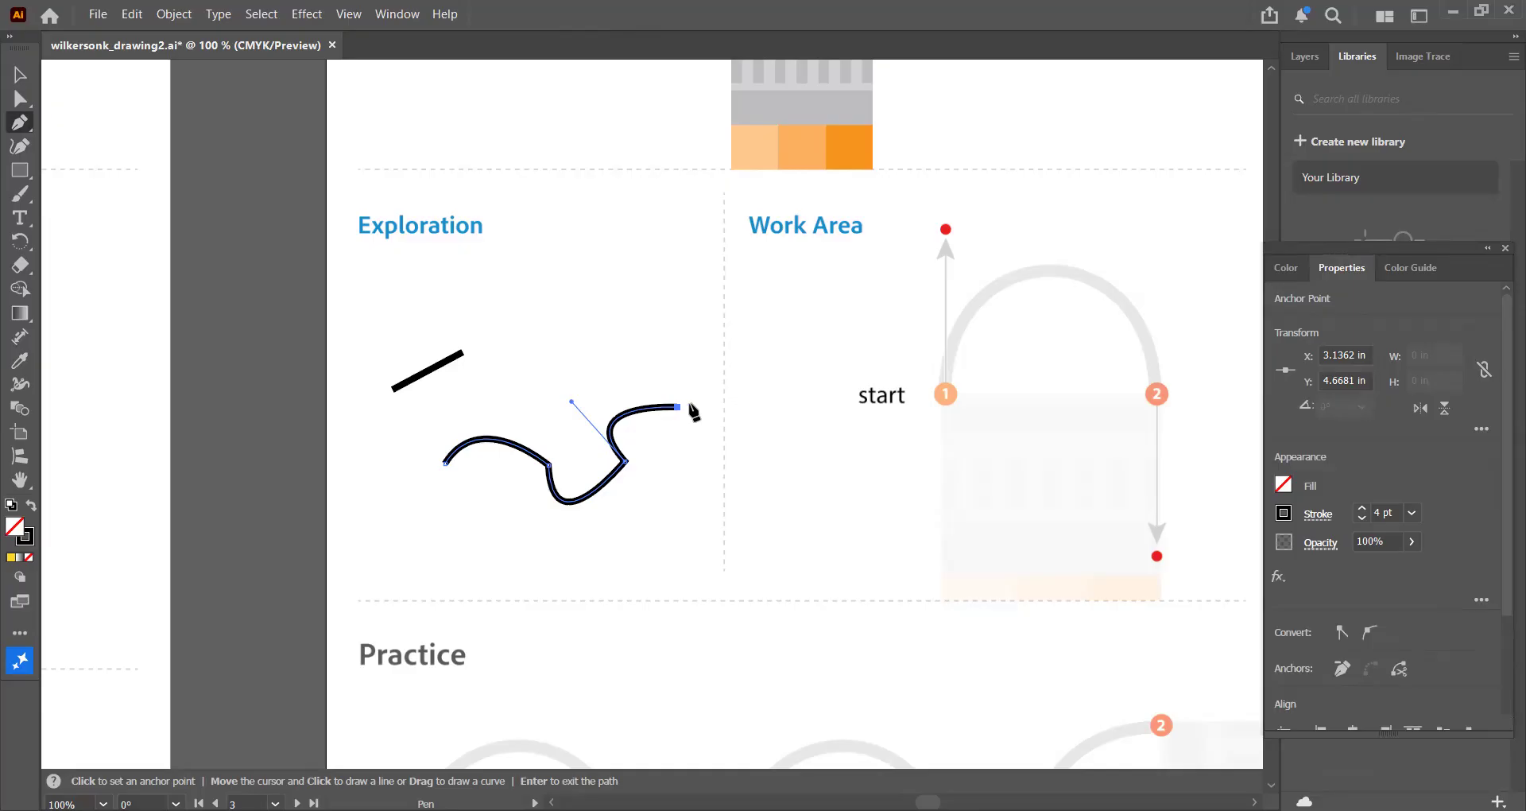
Try to start the eraser arch at point 1 with its handle pulled to the upper red dot, and undo the anchor
click(19, 481)
drag(1066, 487, 692, 488)
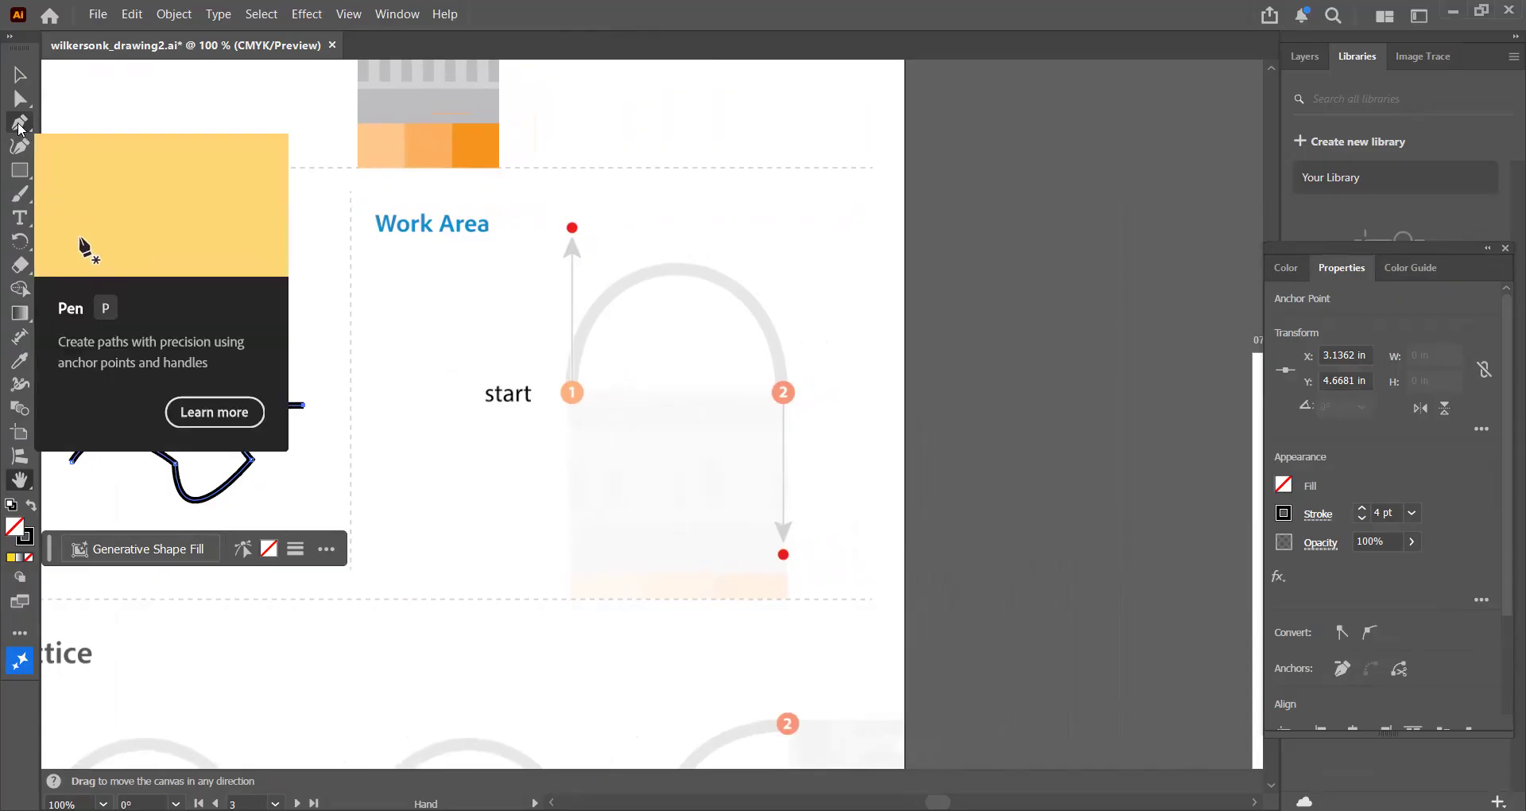
click(20, 124)
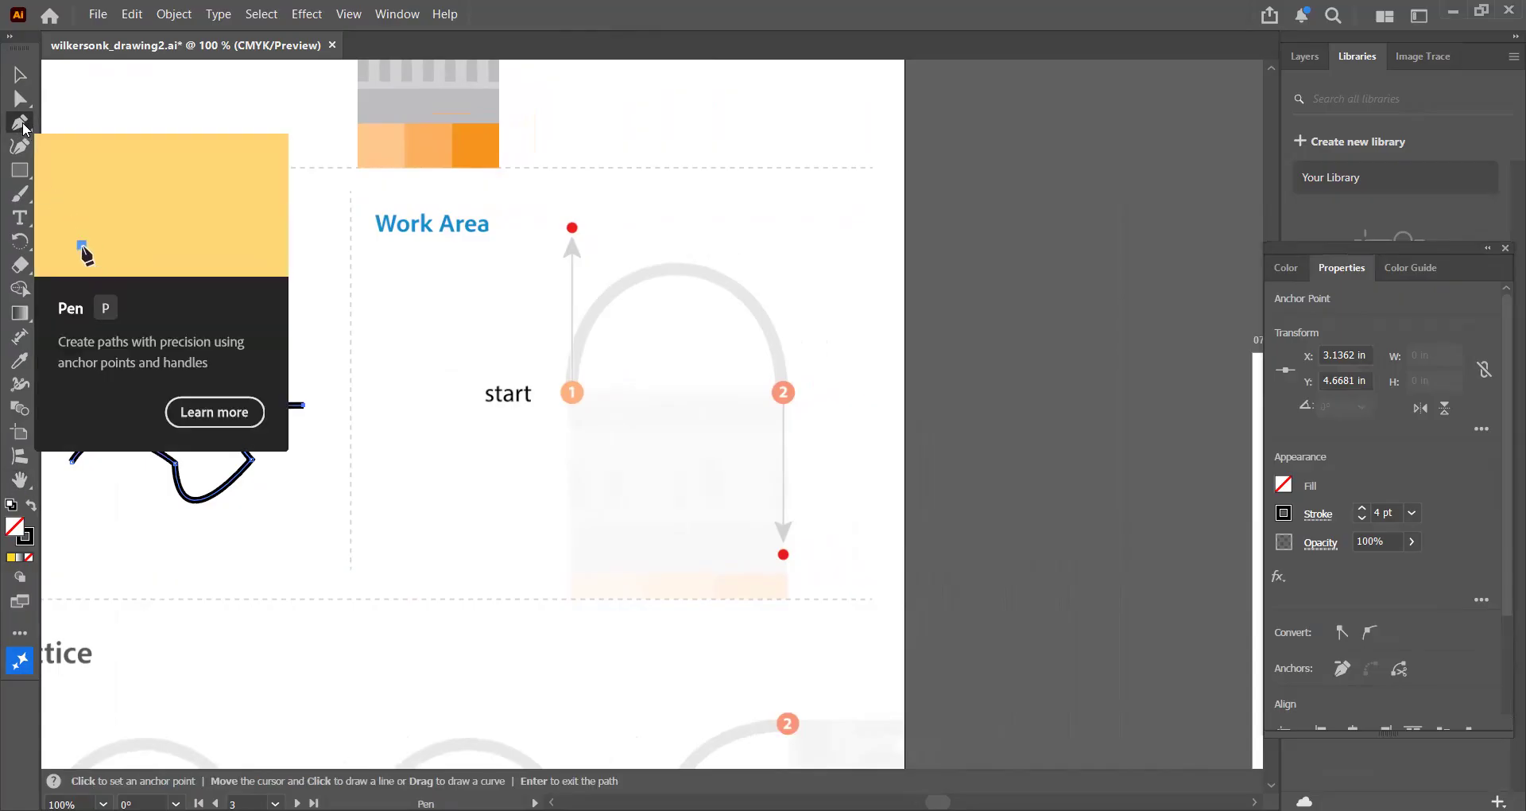
click(571, 391)
drag(572, 392, 574, 225)
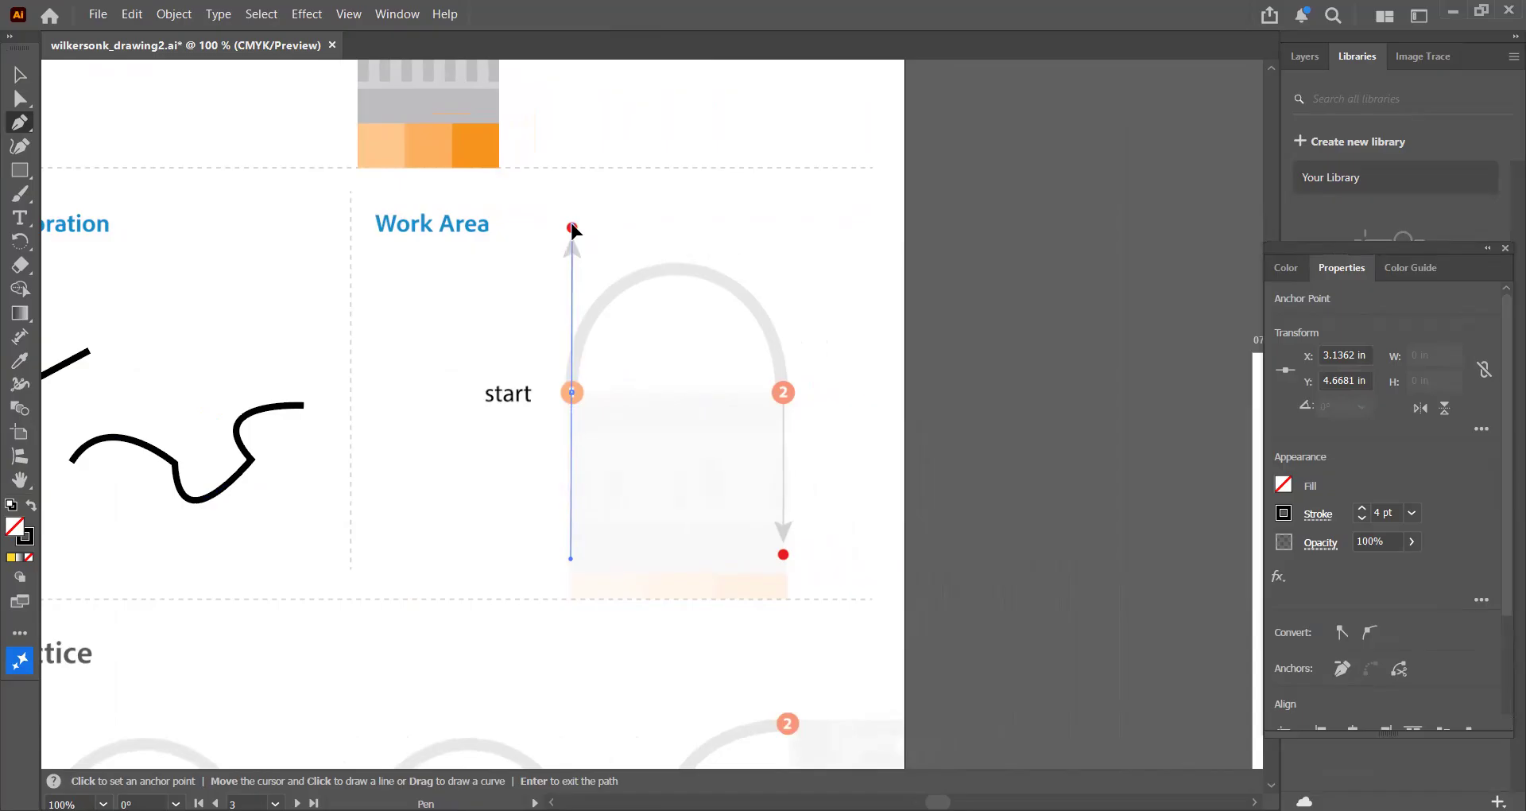
drag(573, 225, 573, 227)
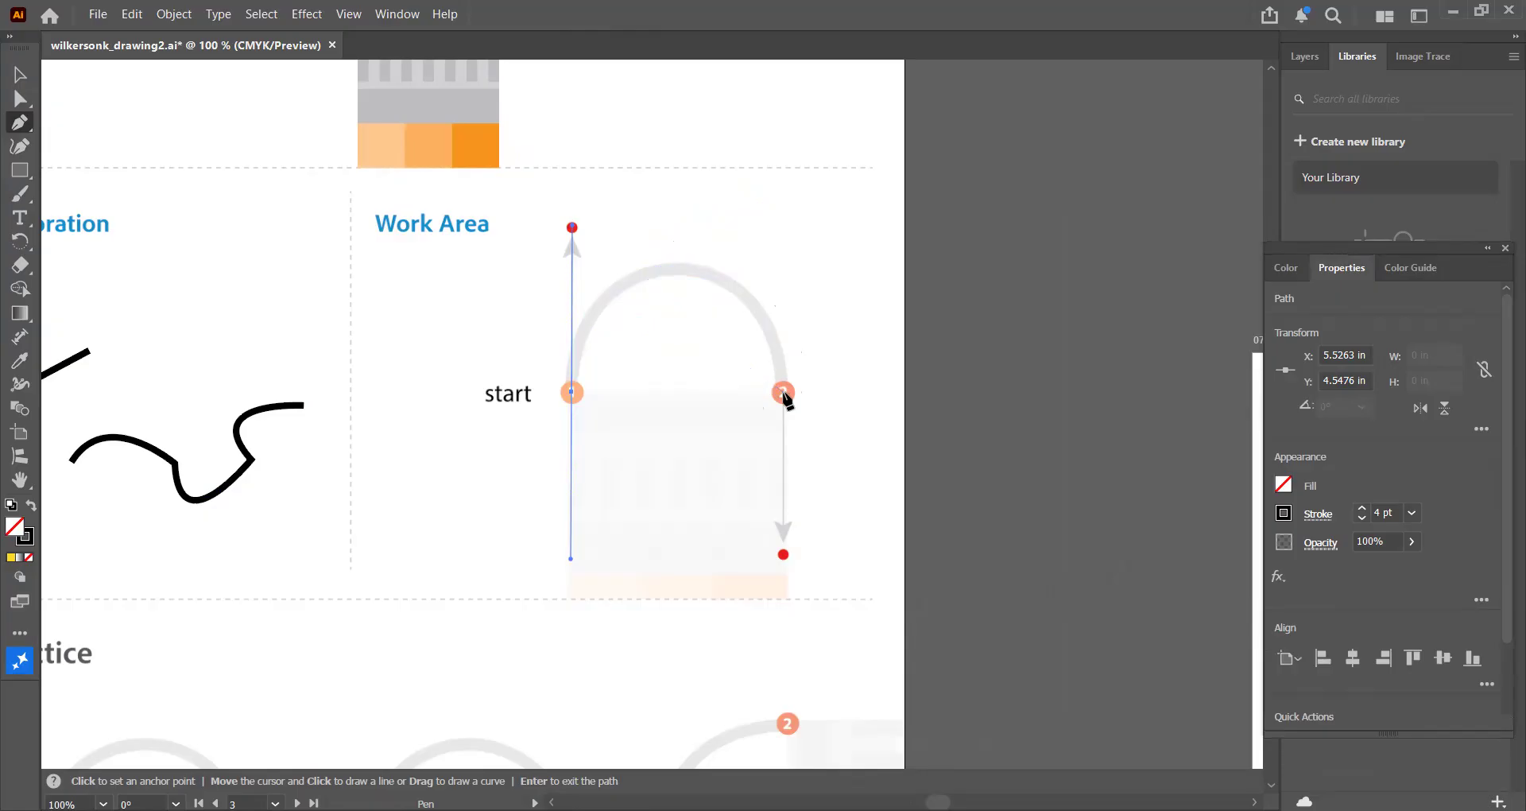
click(132, 15)
click(153, 36)
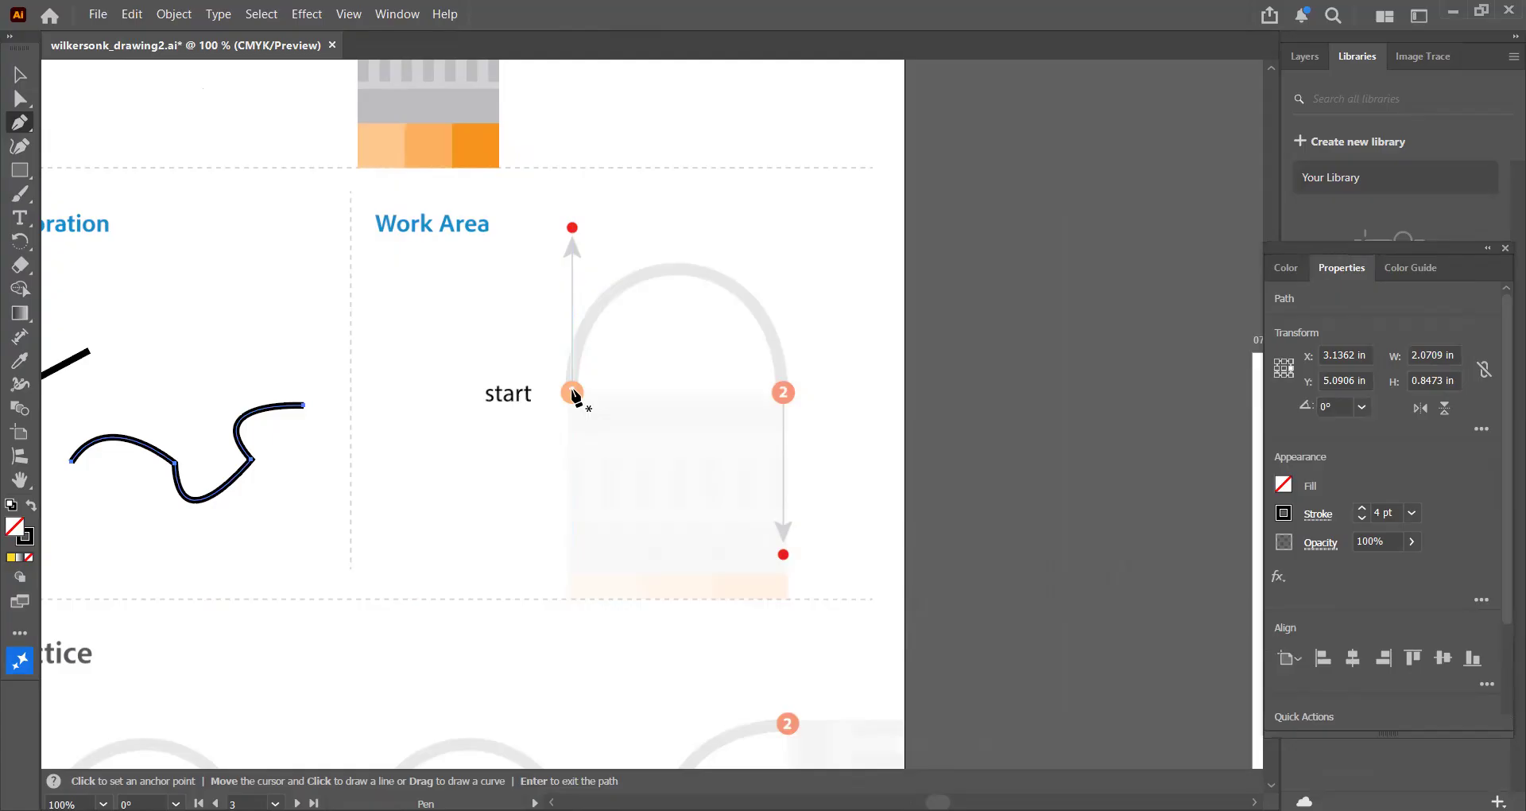
Try tracing the eraser arch from point 1 to point 2 with both handles at the red dots, and undo the whole curve
click(572, 393)
drag(572, 392, 571, 228)
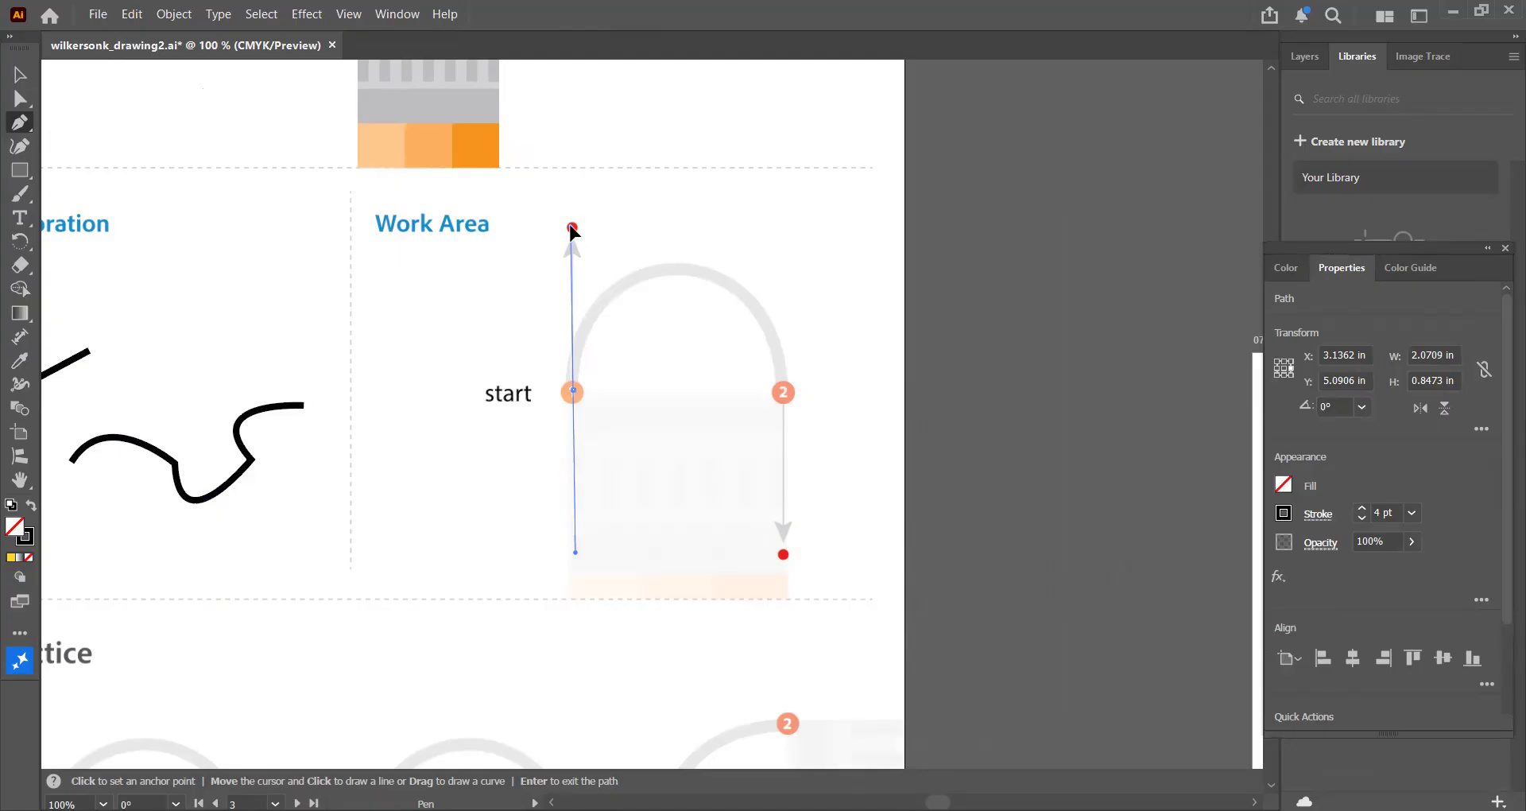
drag(571, 228, 573, 231)
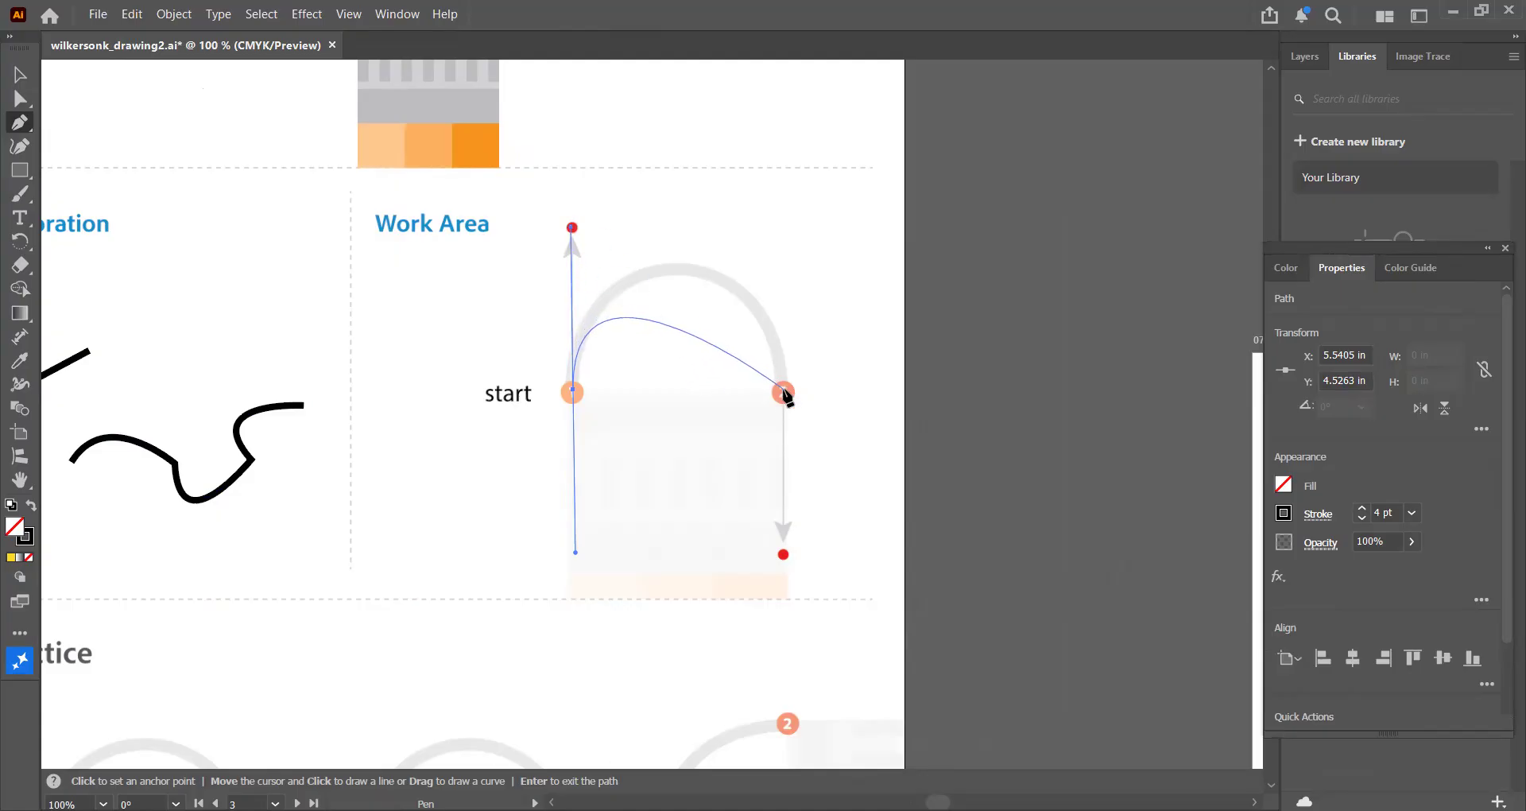
drag(783, 392, 783, 560)
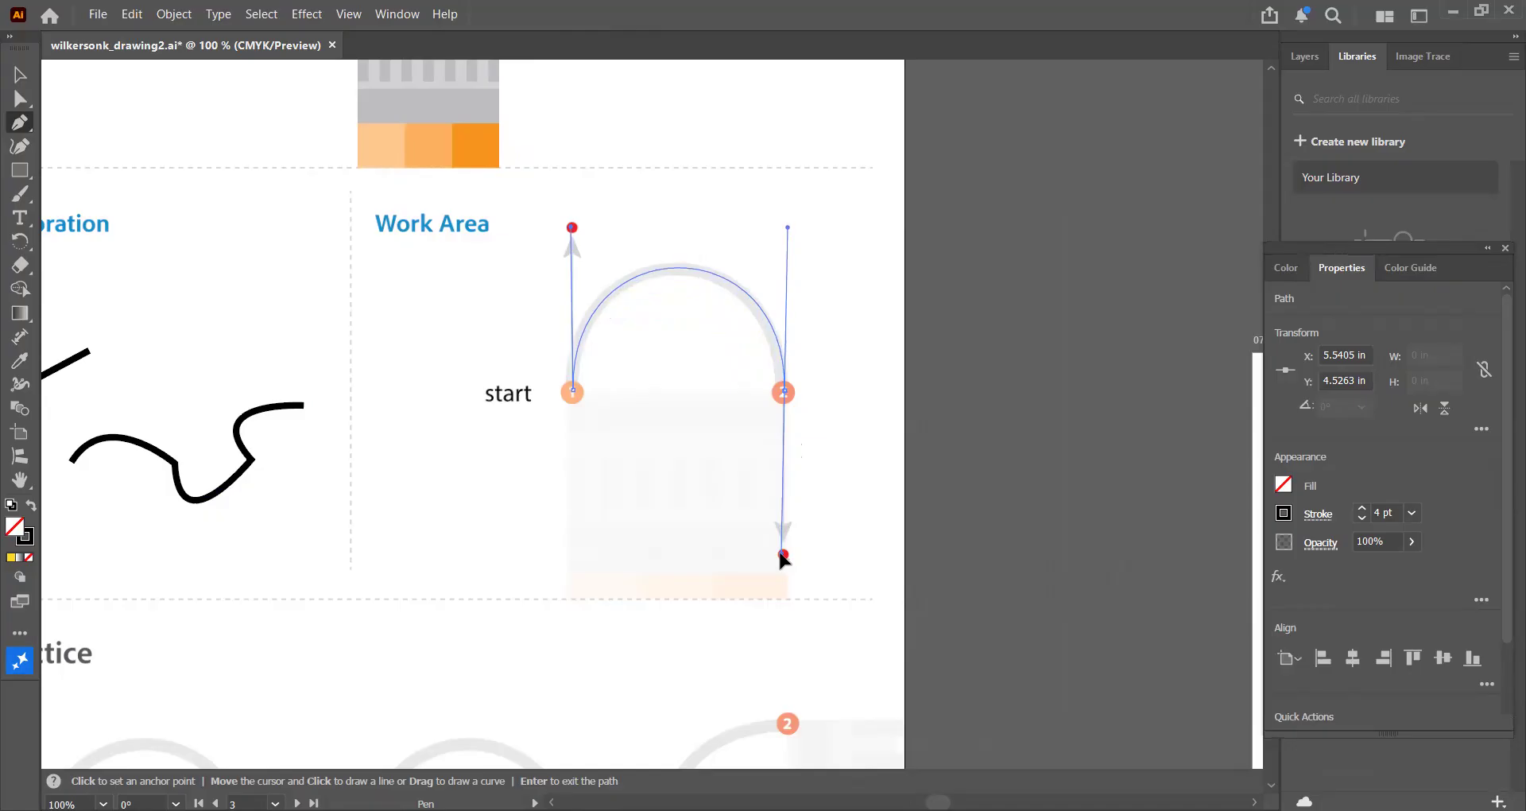
drag(780, 558, 782, 560)
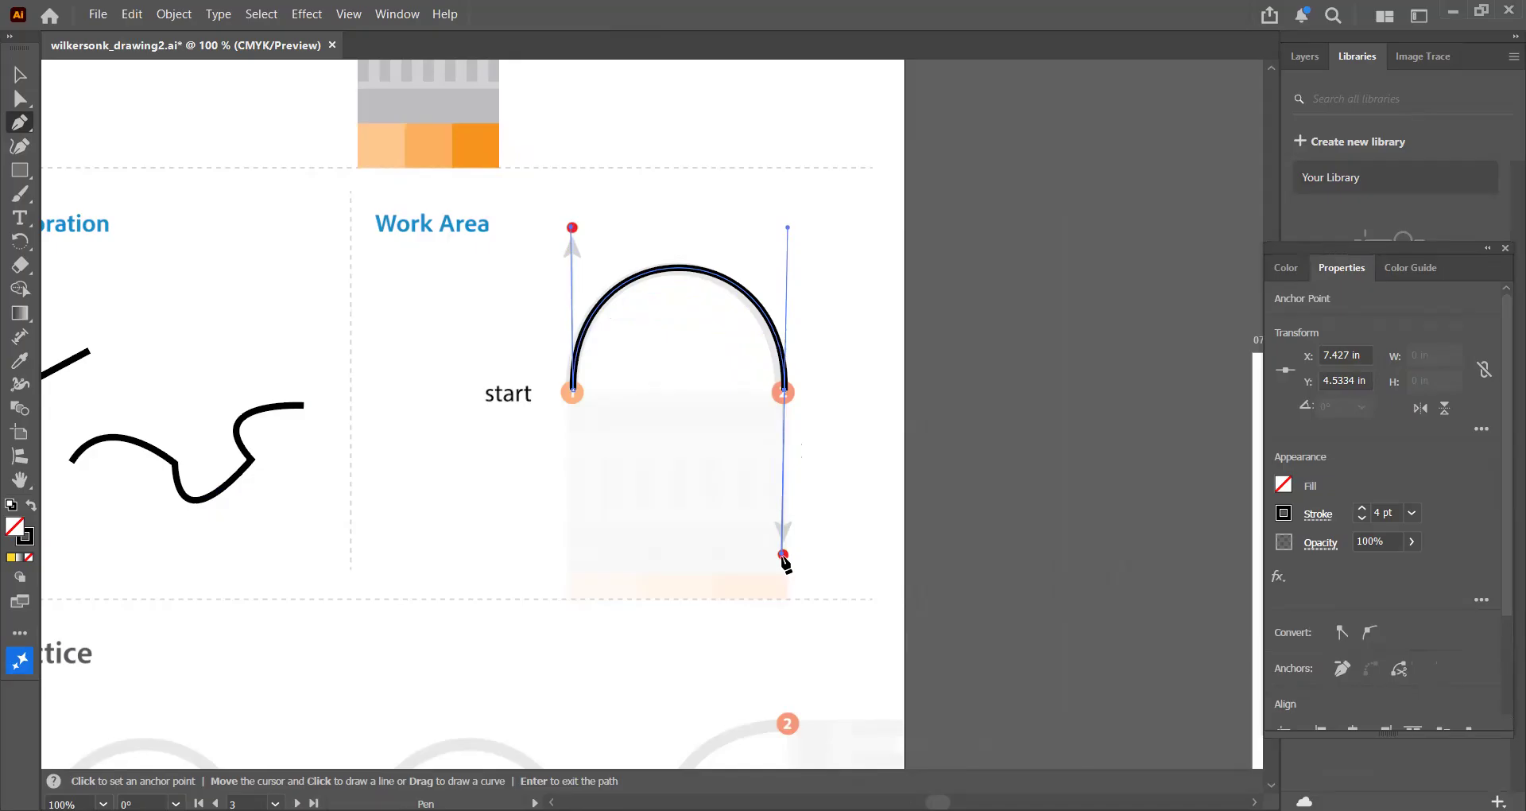
click(132, 14)
click(175, 36)
click(132, 14)
click(153, 38)
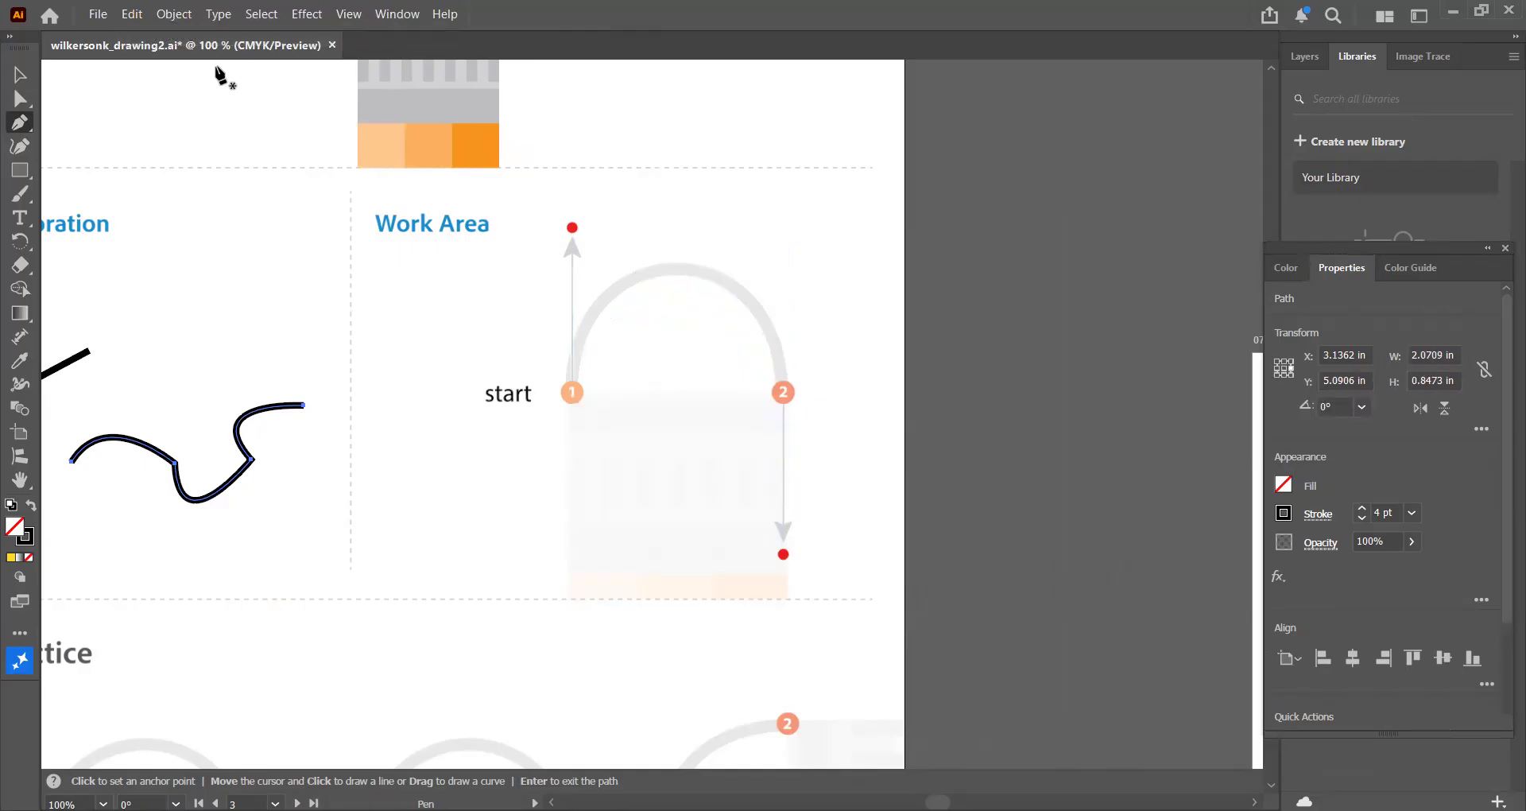
Trace the eraser arch in the Work Area as one Pen curve from point 1 to point 2, pulling handles toward the red dots
ctrl+click(570, 390)
drag(572, 392, 581, 231)
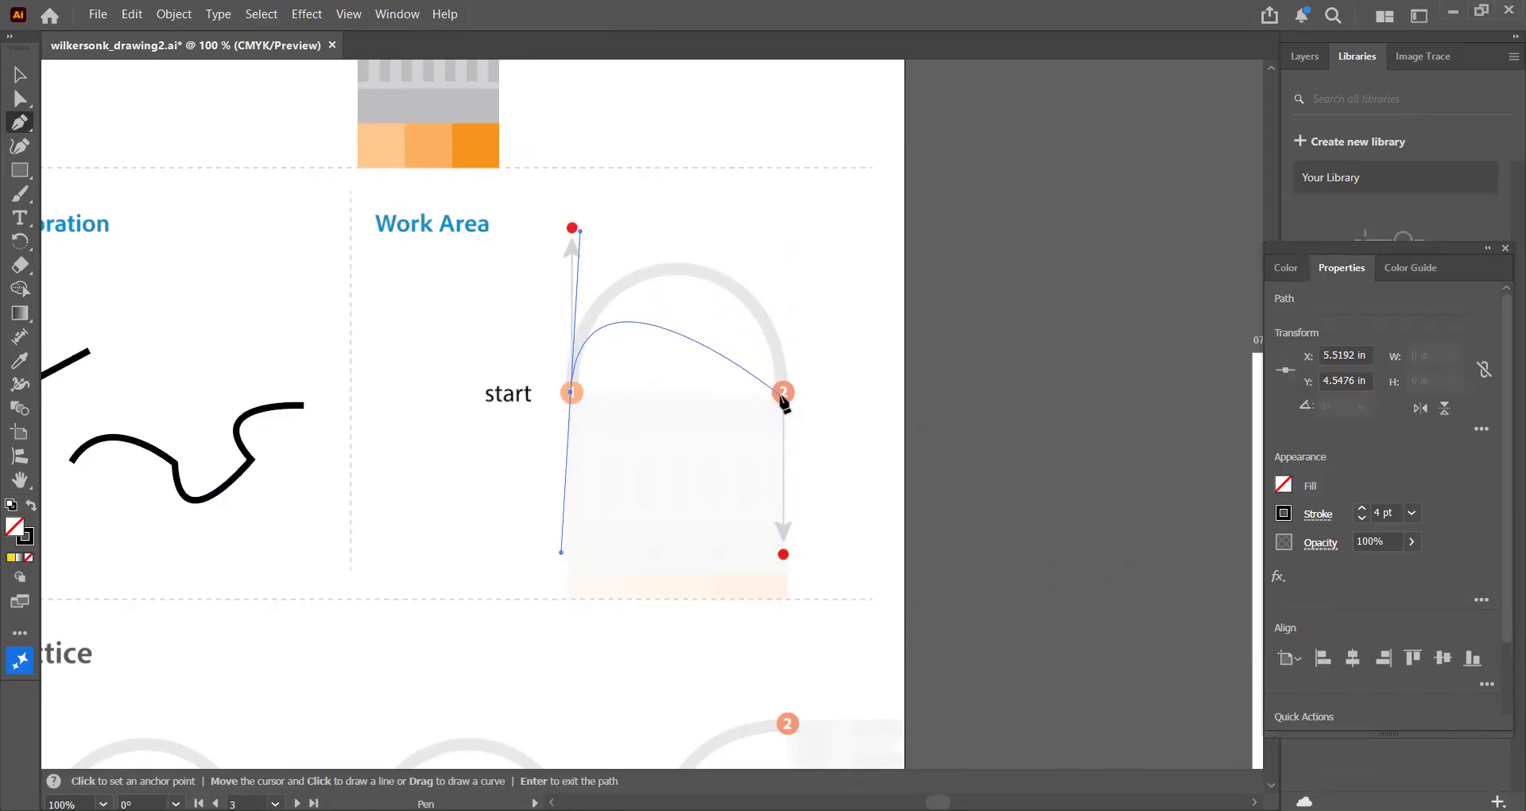
drag(783, 393, 781, 551)
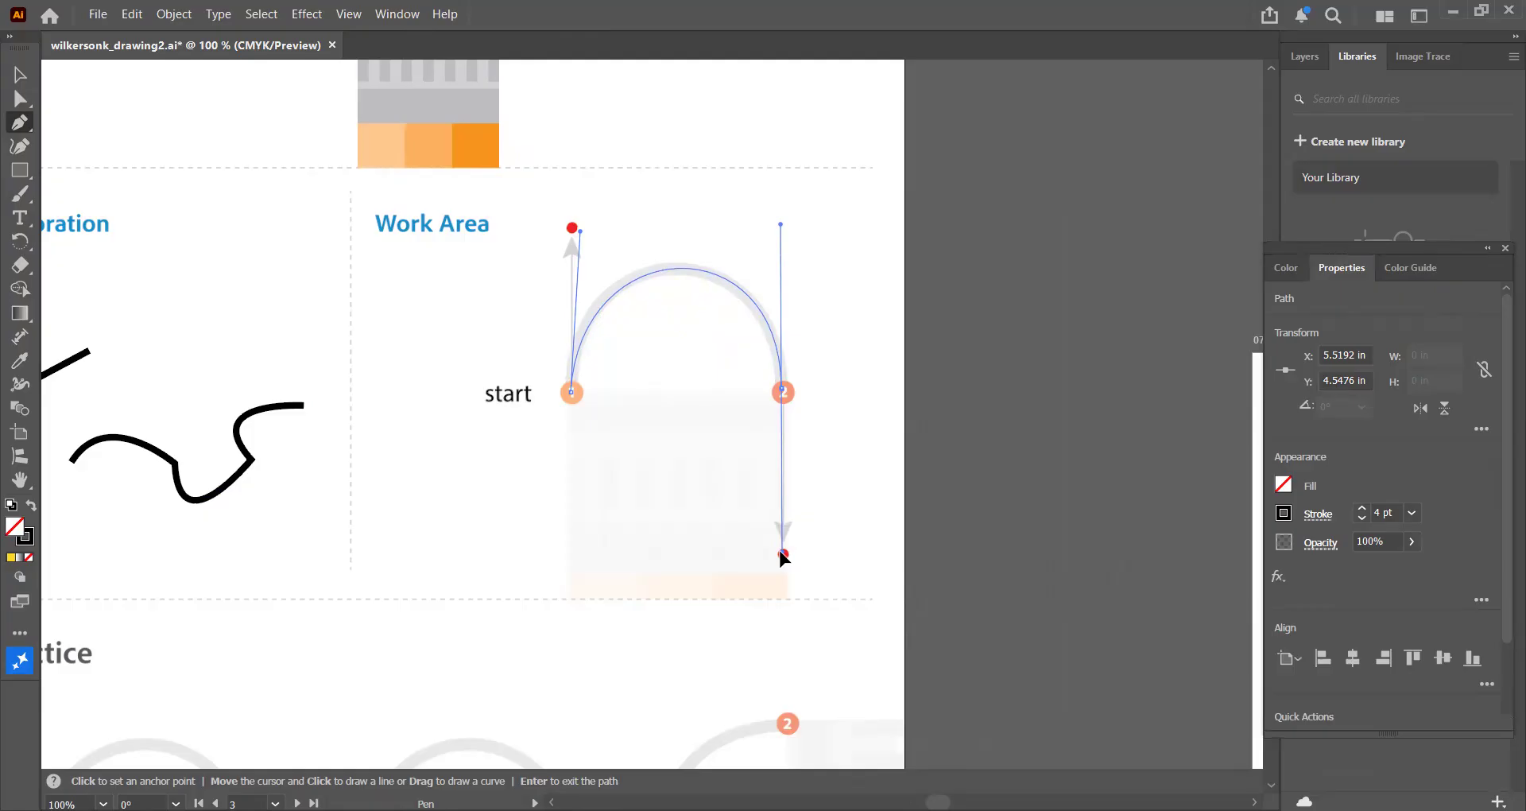
drag(781, 553, 782, 554)
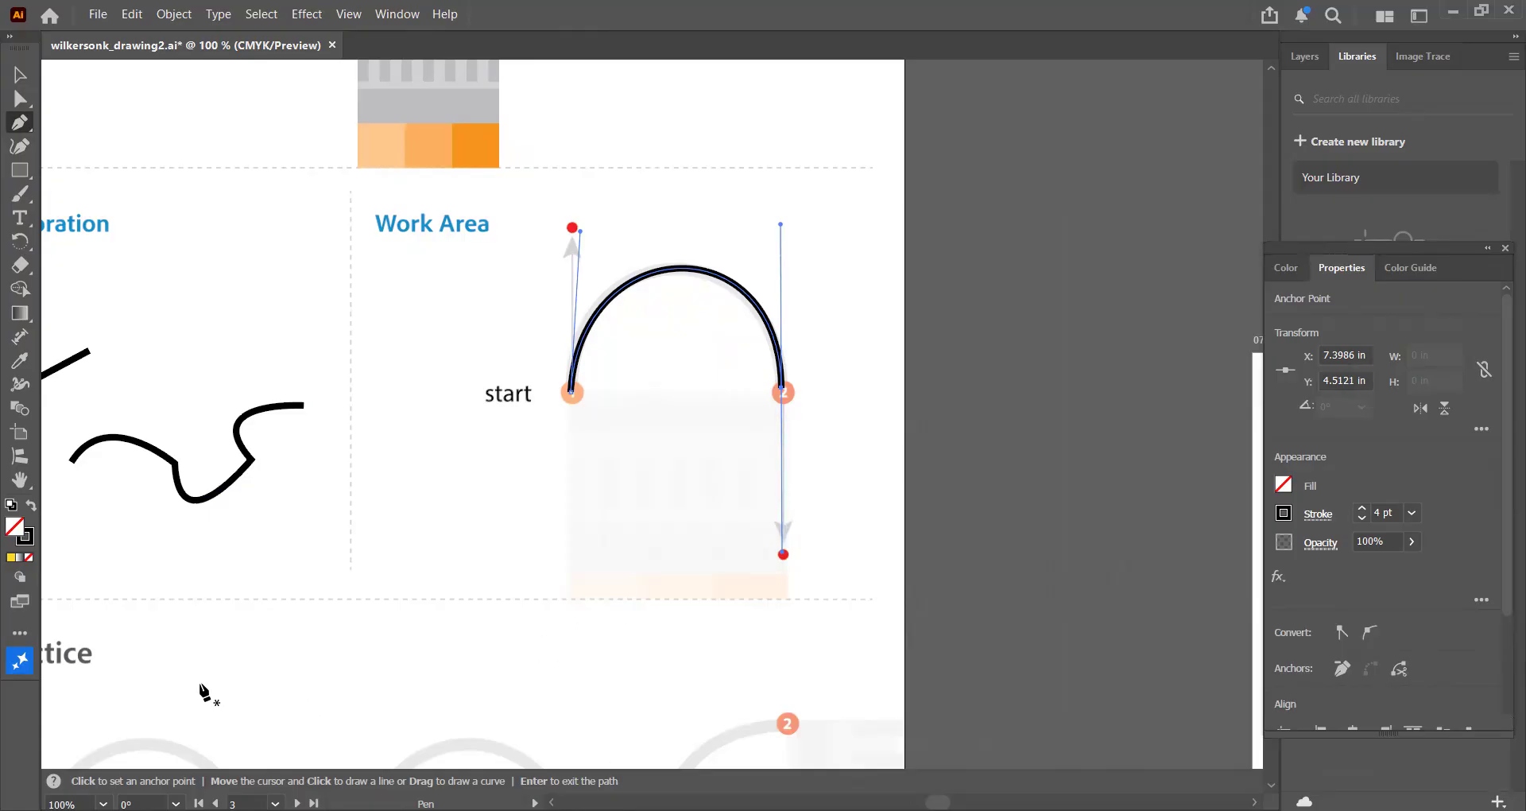
View the Practice eraser guides on artboard 3 and move on to the Work Area of the worm exercise on artboard 4
click(20, 479)
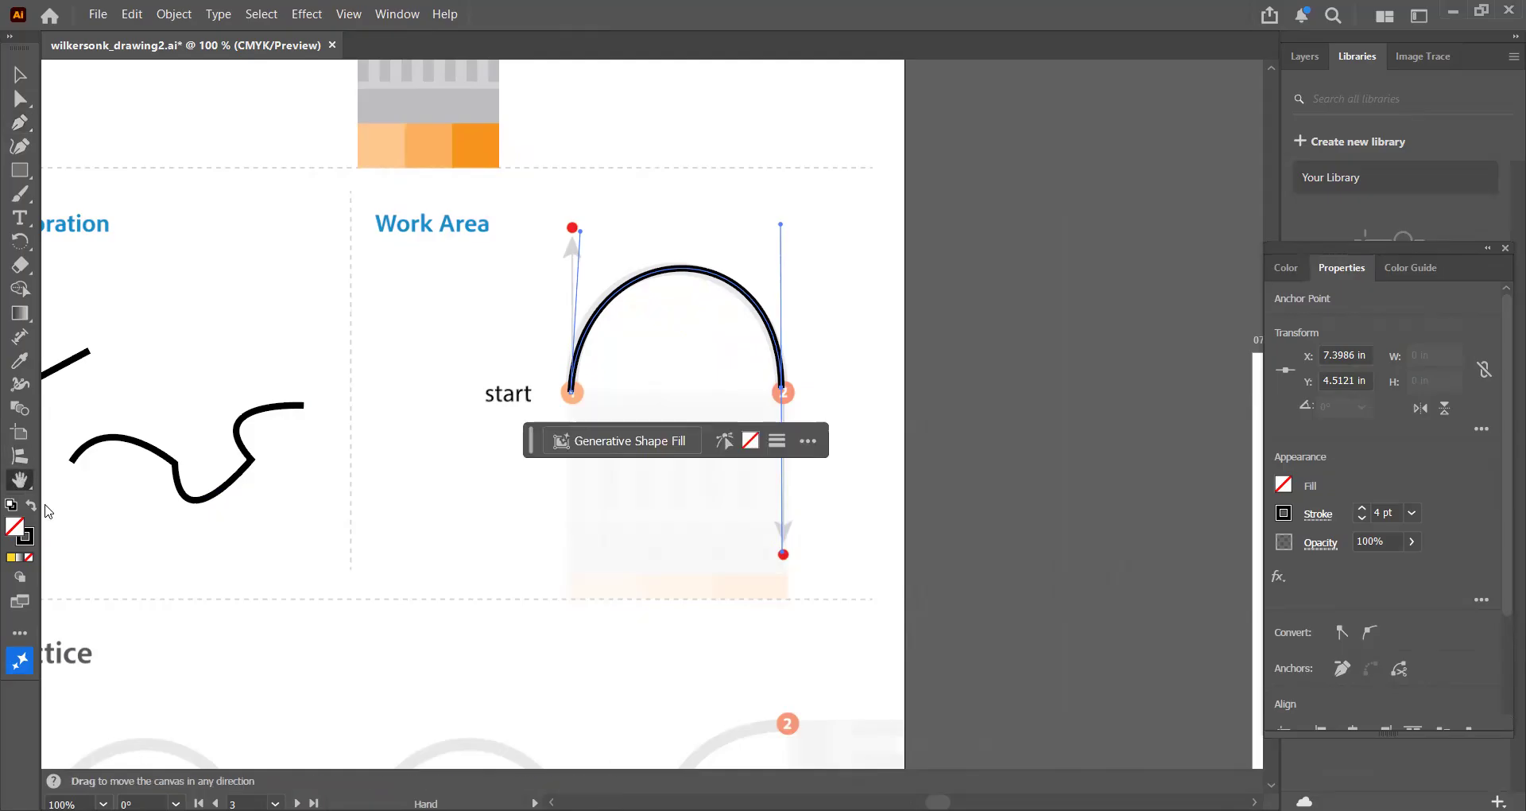
drag(321, 711, 507, 333)
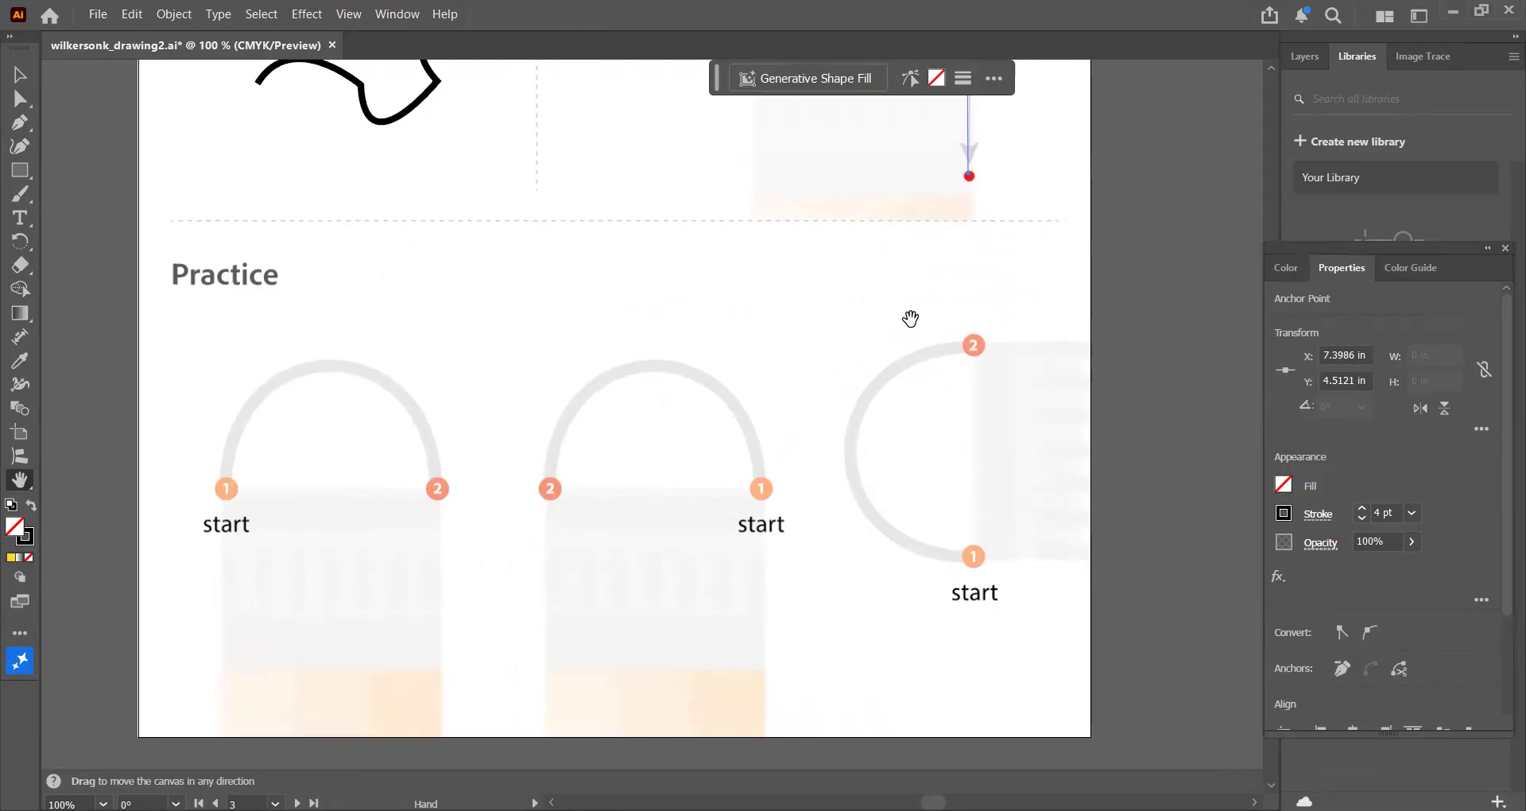
drag(904, 217, 643, 542)
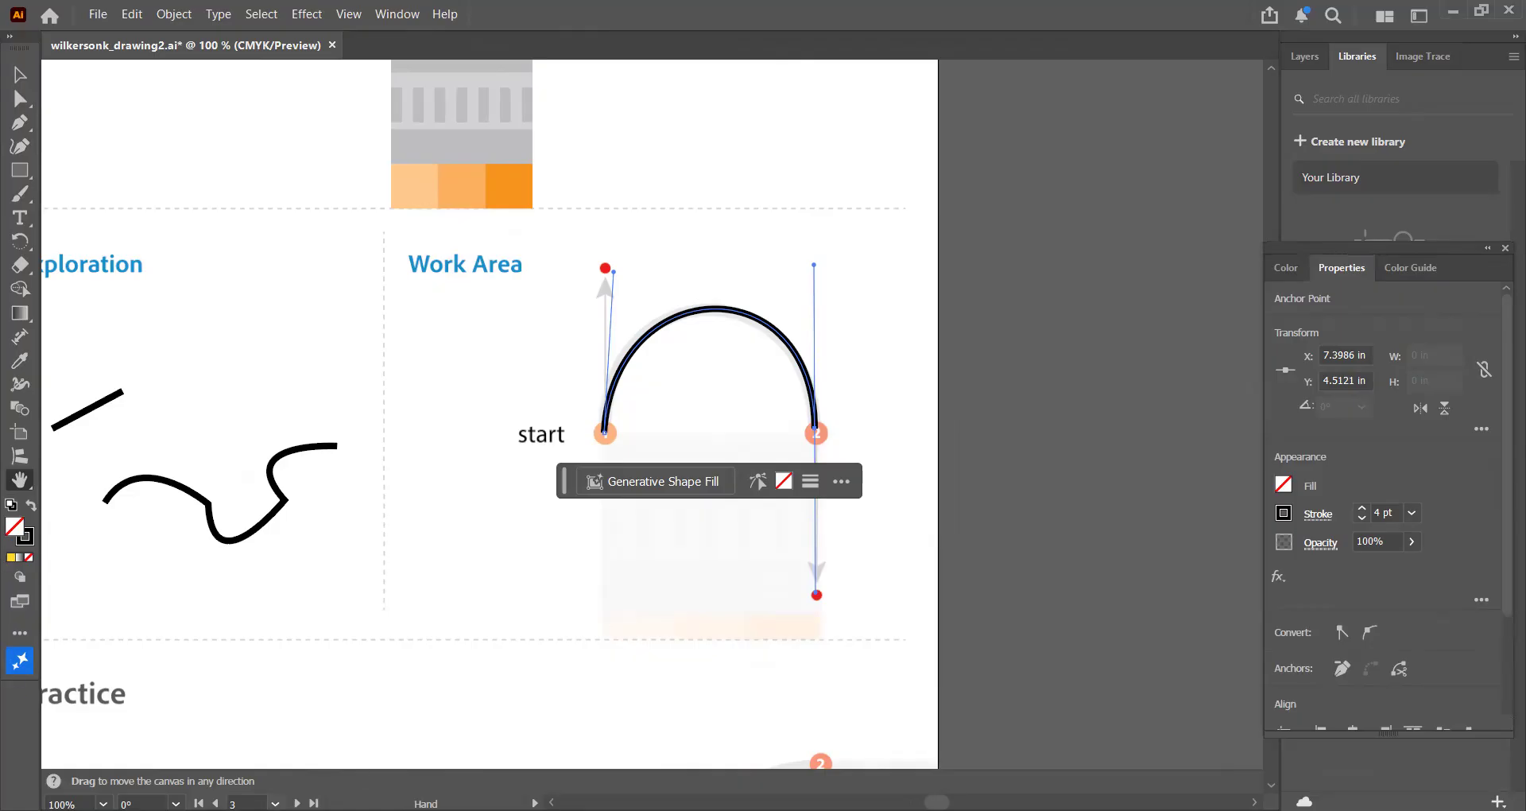
click(275, 802)
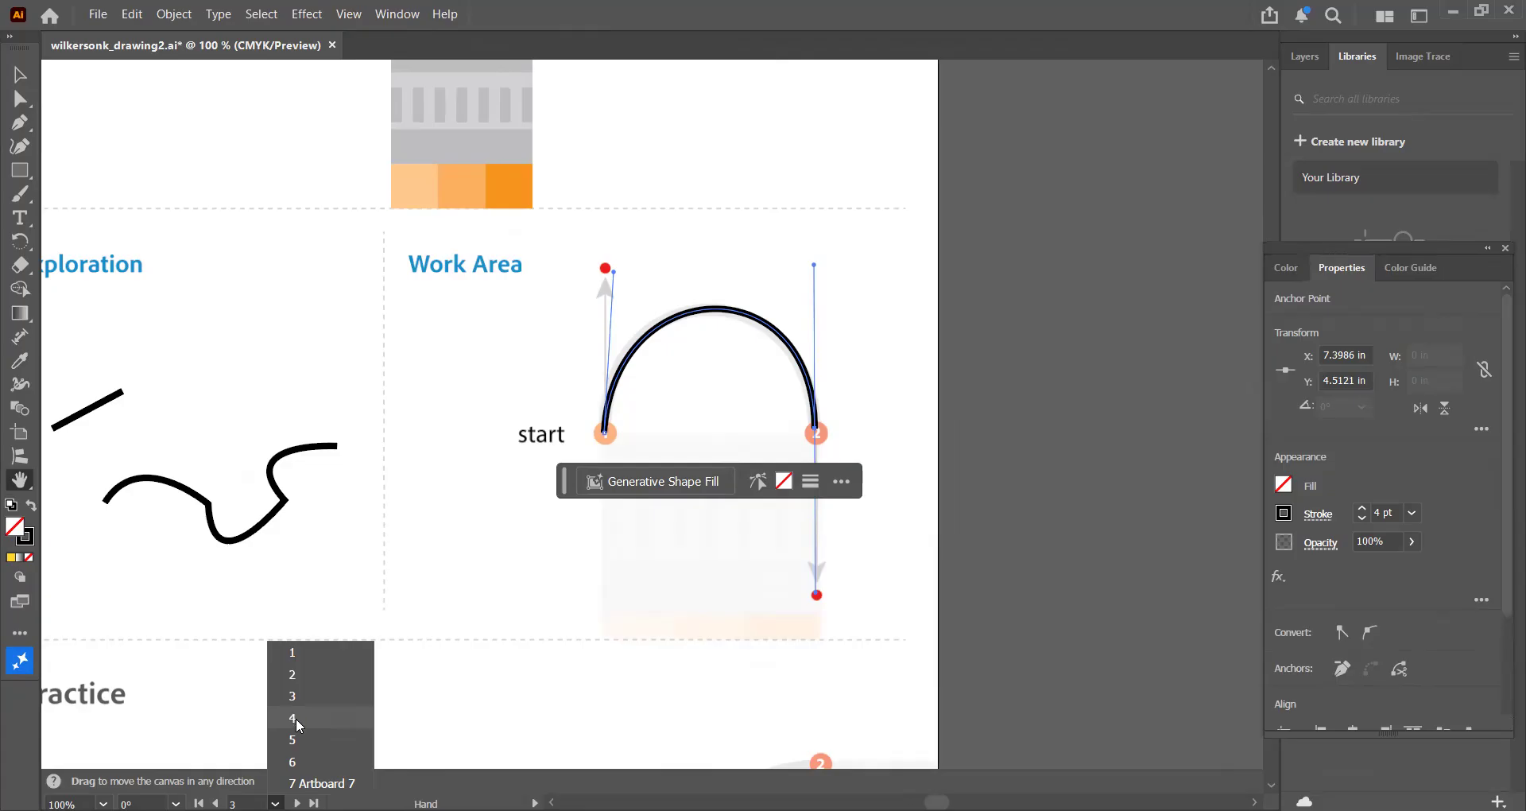
click(294, 718)
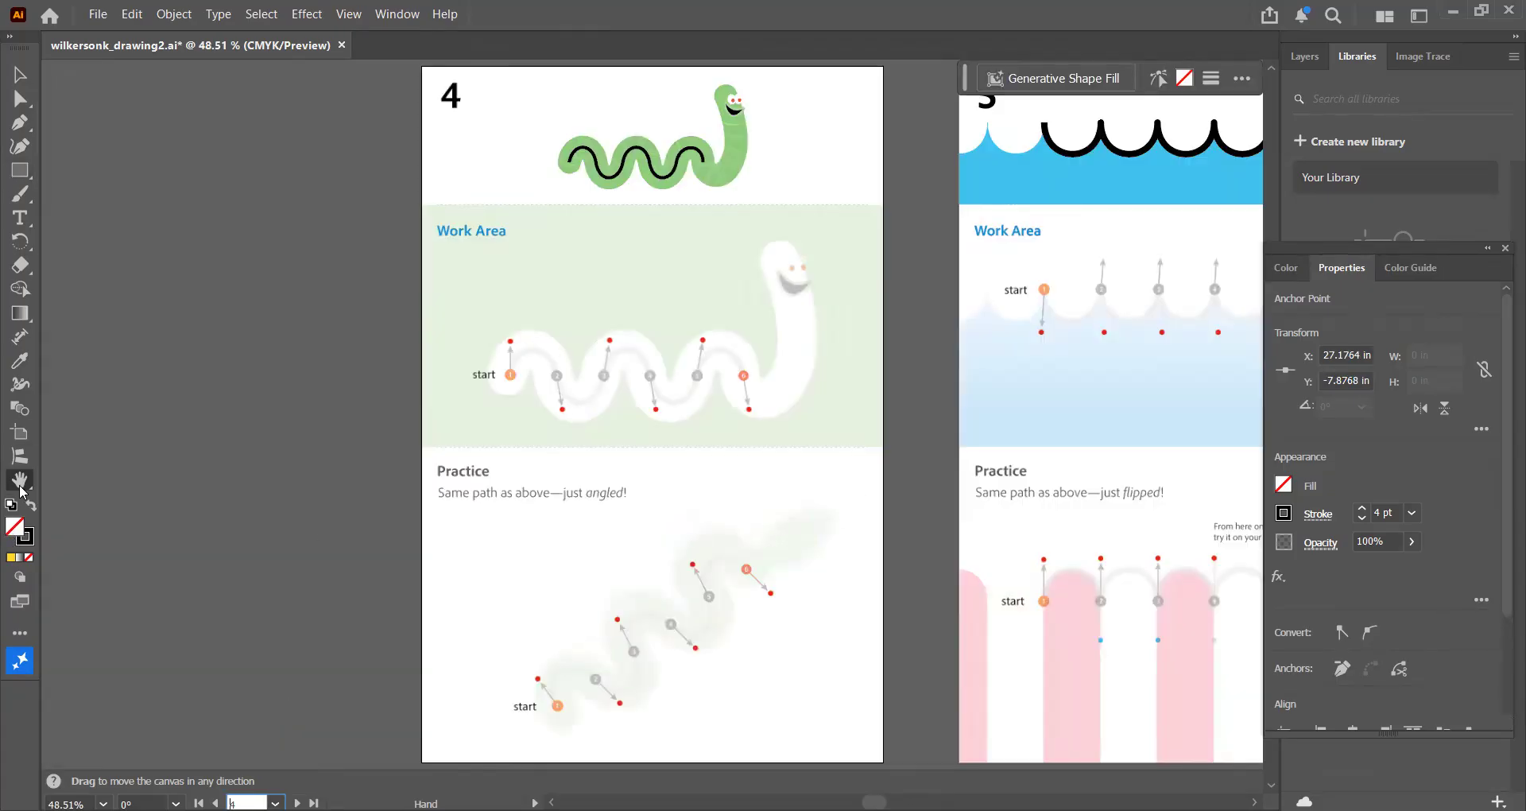
drag(21, 485, 87, 478)
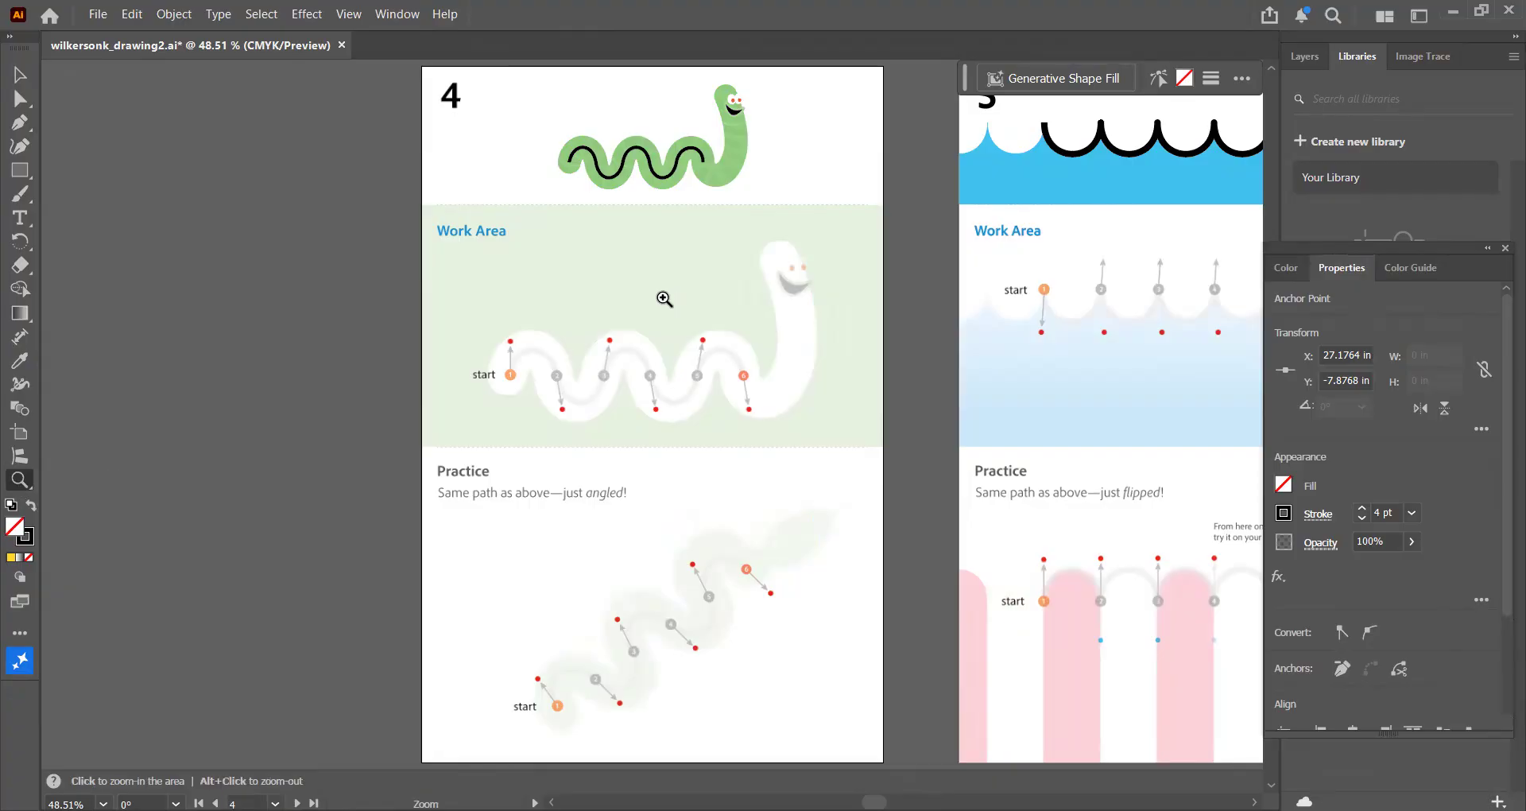
click(665, 299)
alt+click(588, 388)
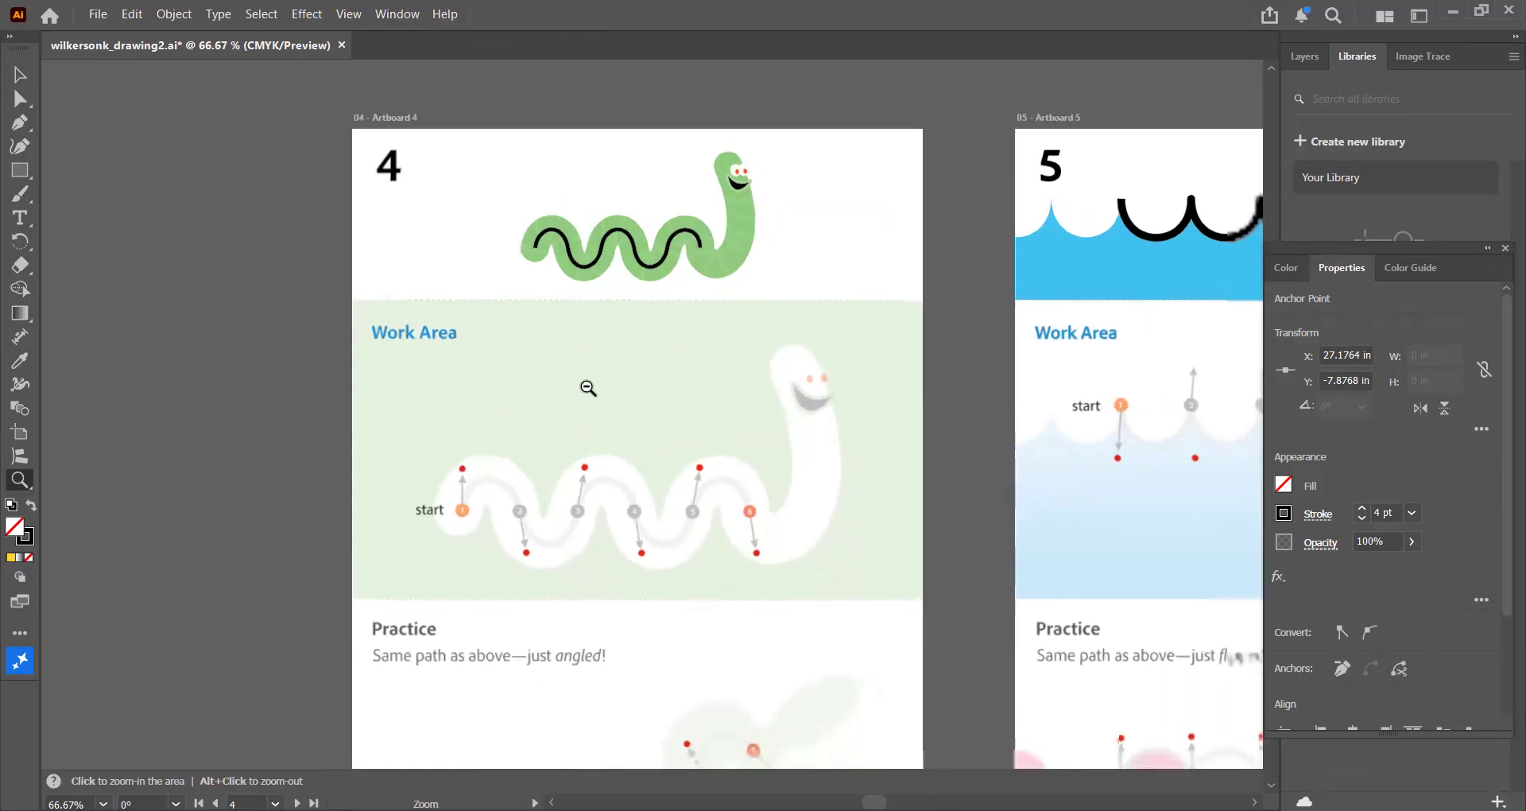
click(658, 429)
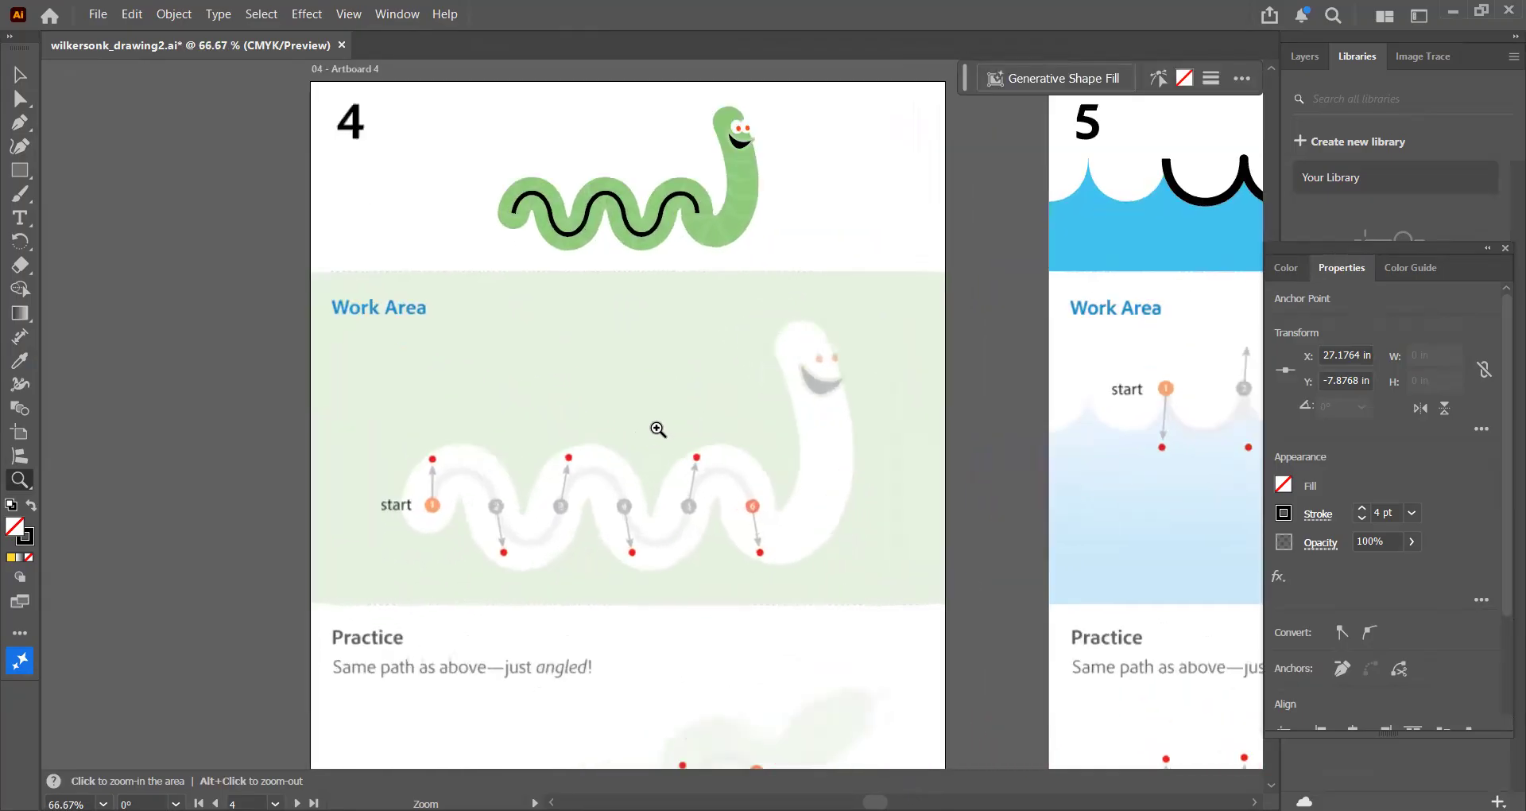
click(658, 429)
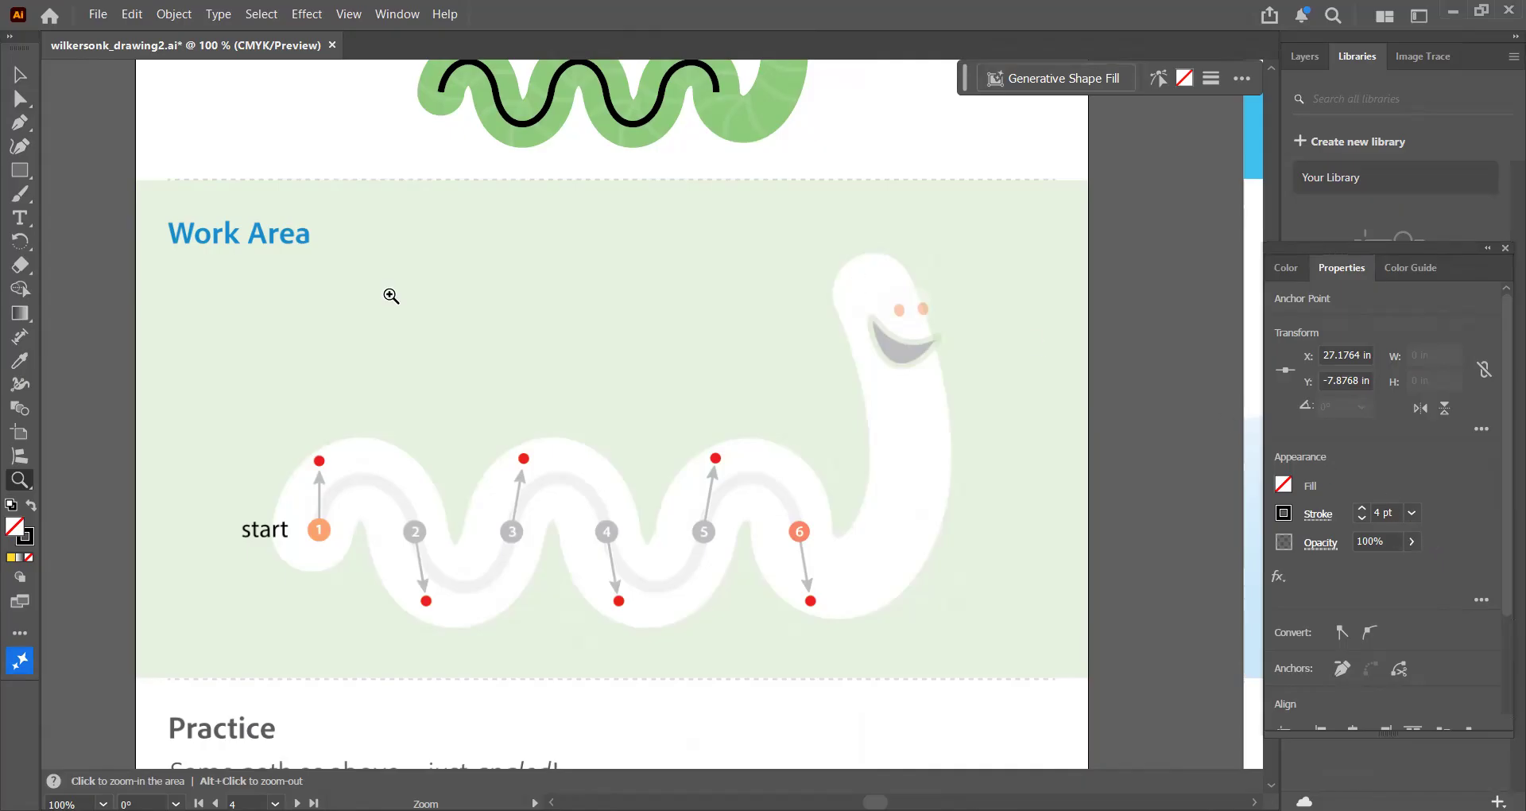
Start the worm curve in the Work Area with the Pen tool, placing points 1 and 2 with handles pulled to their red dots
click(14, 122)
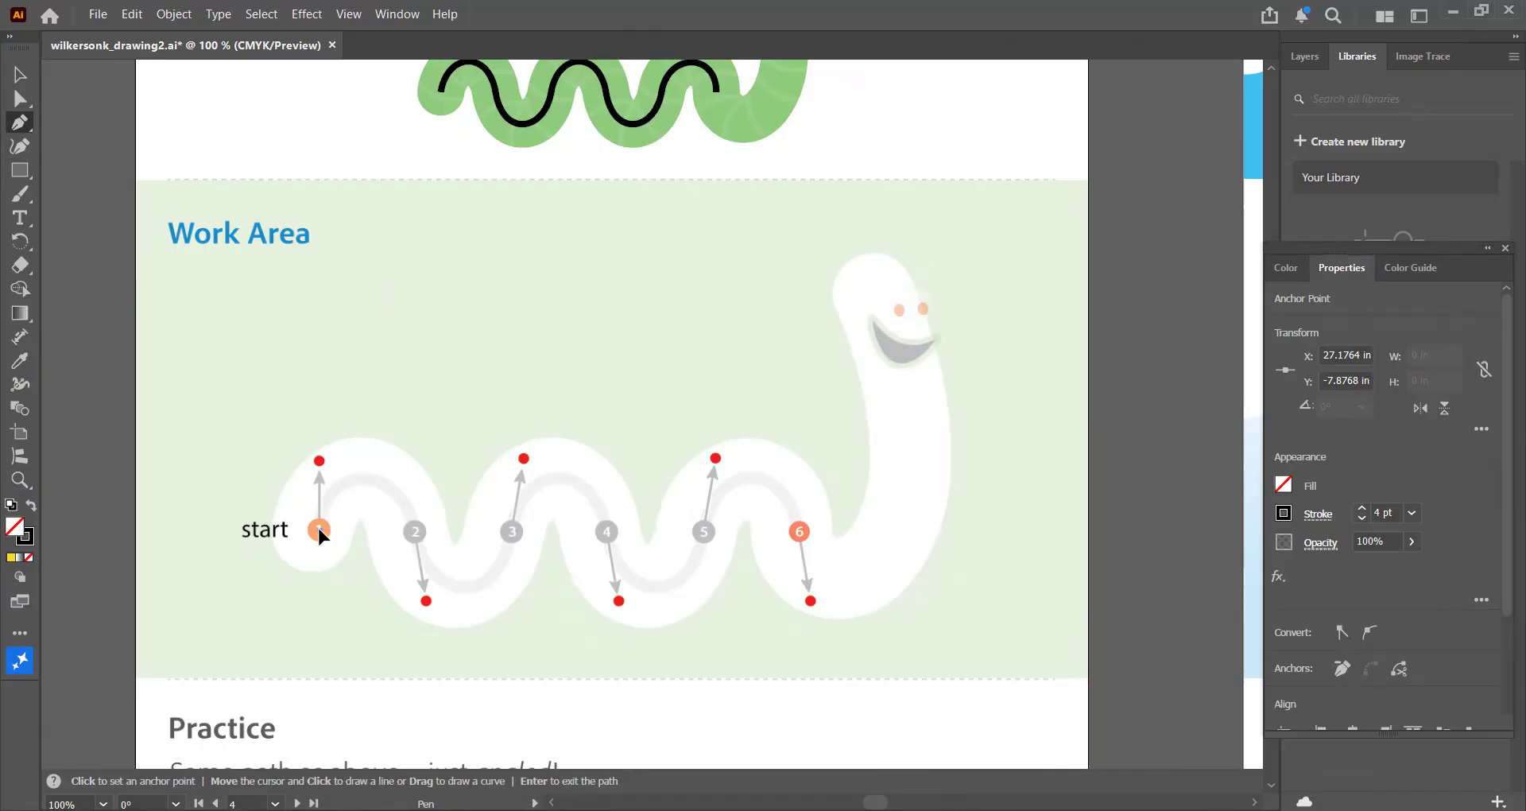
drag(319, 531, 320, 464)
drag(320, 461, 320, 464)
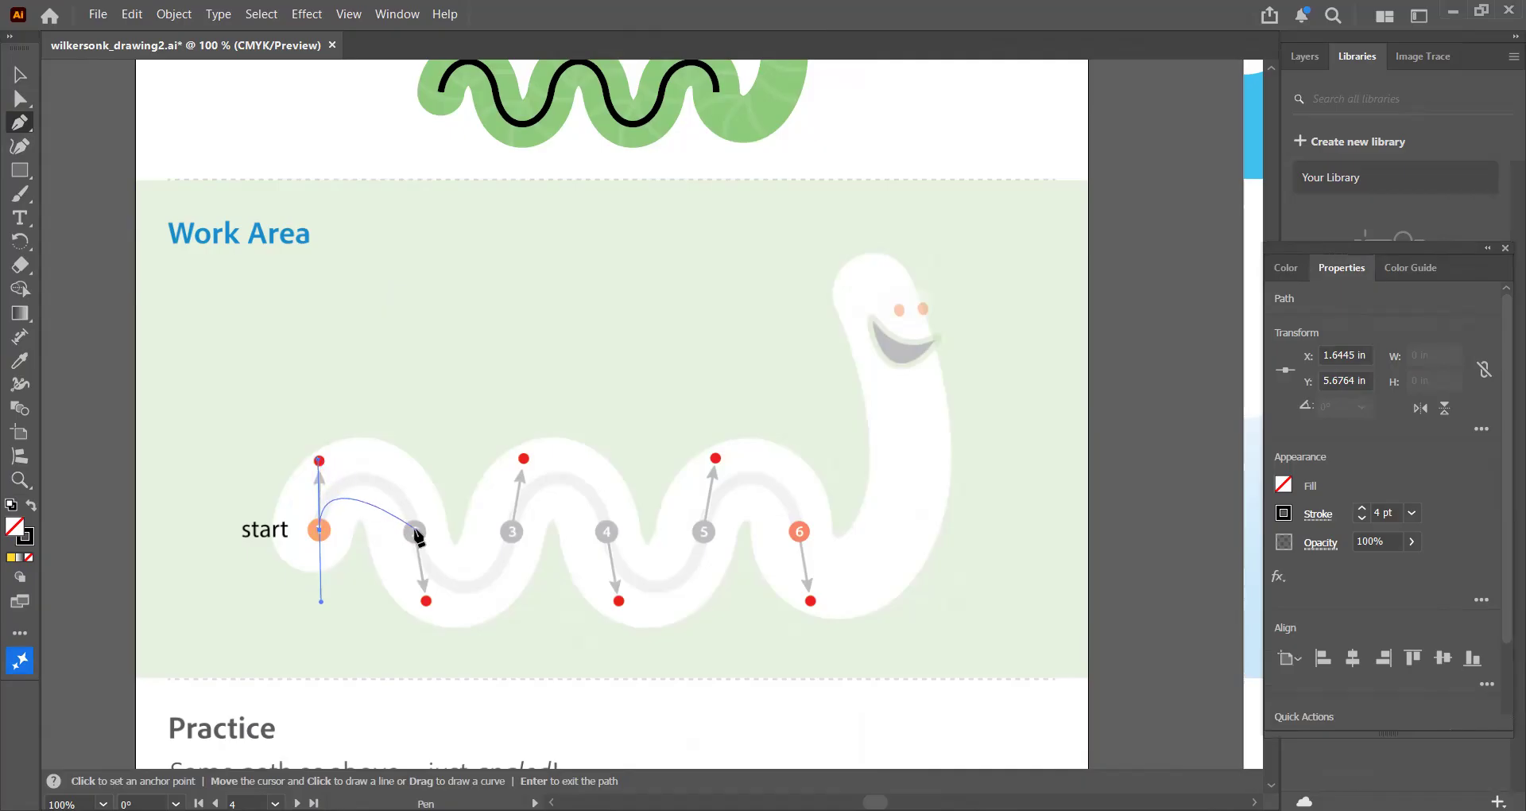
drag(414, 529, 427, 603)
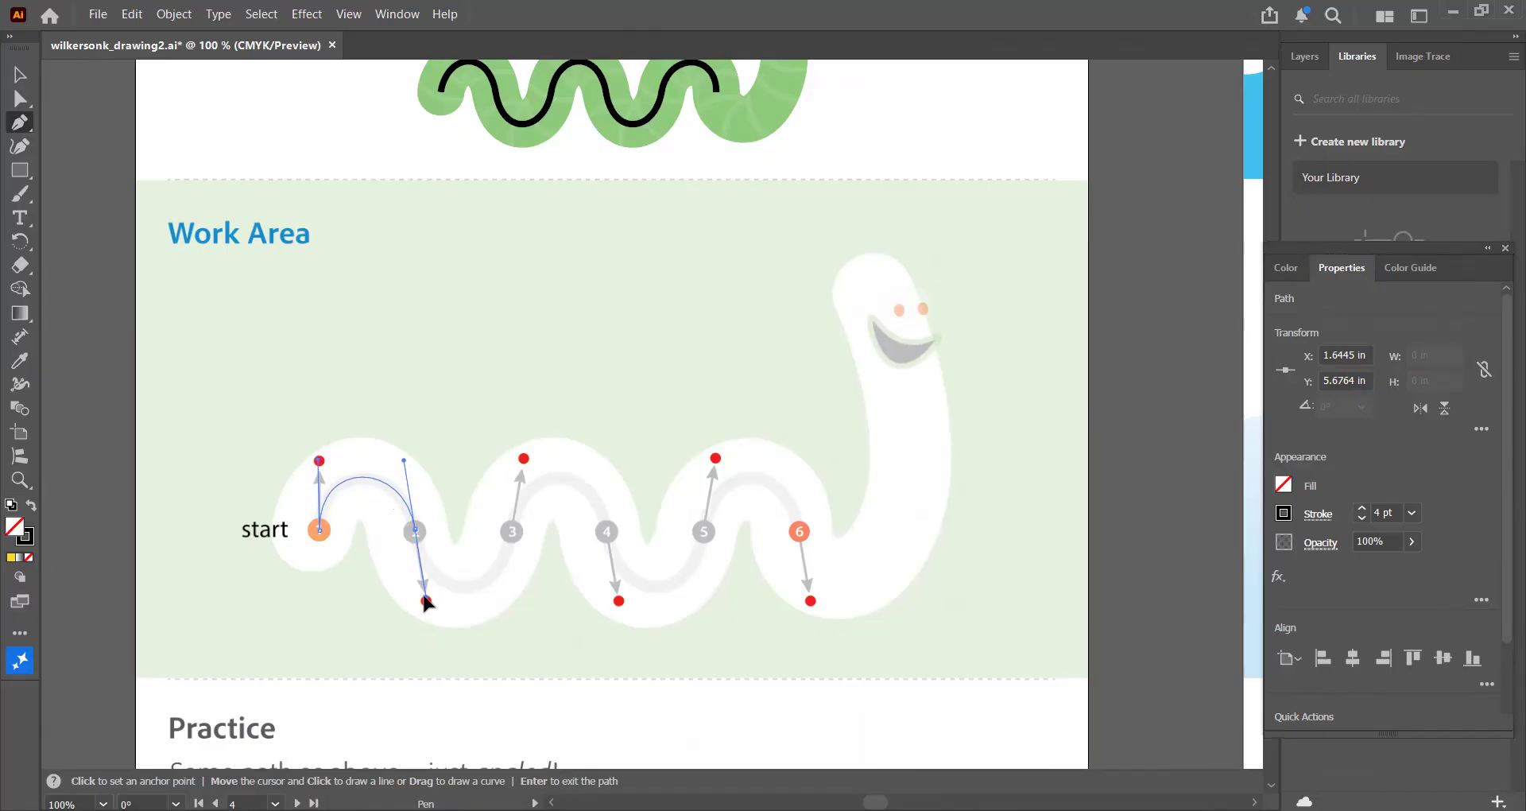
drag(427, 602, 428, 604)
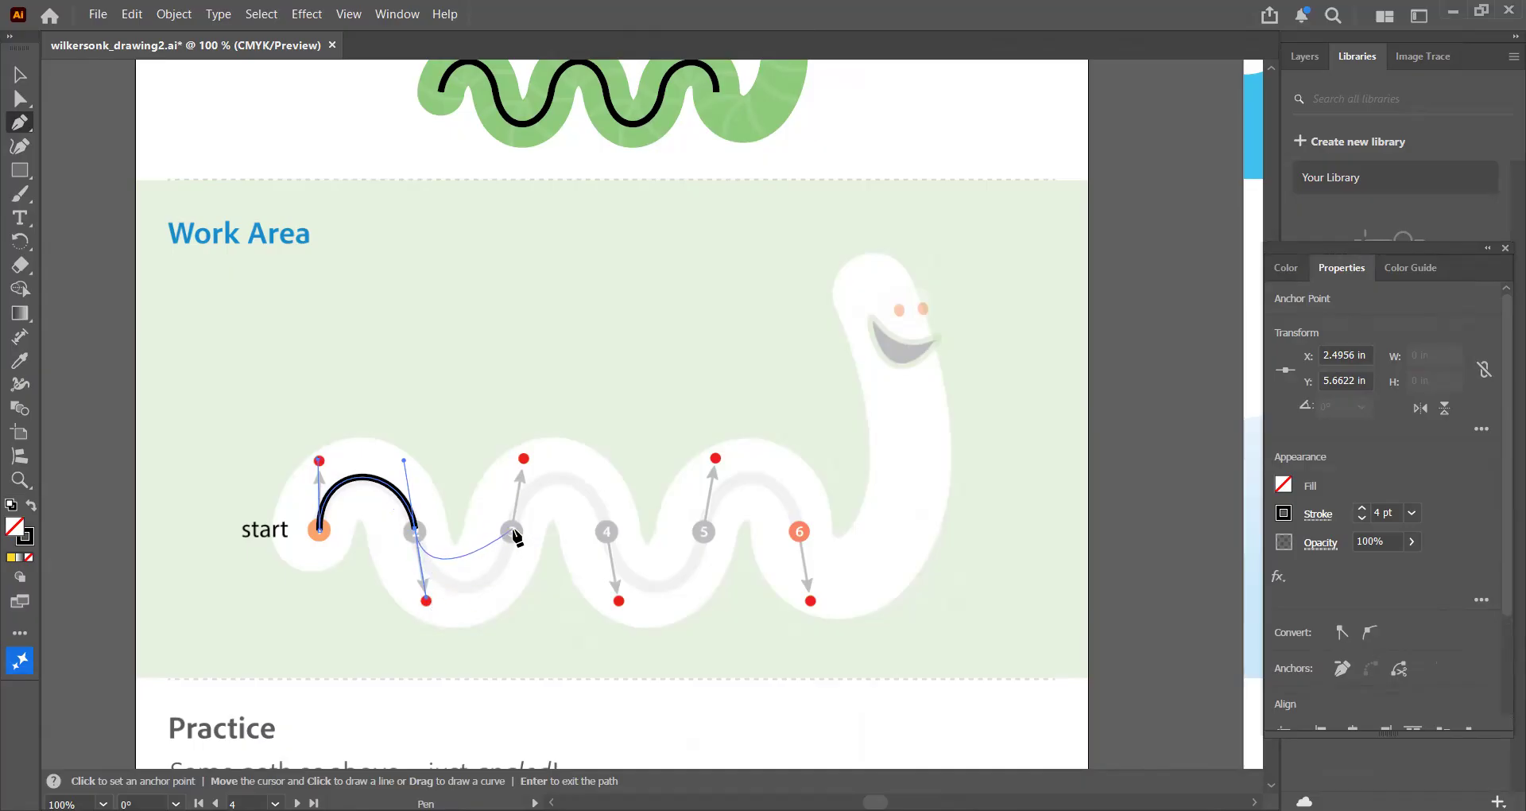
Continue the worm curve through points 3, 4, 5 and 6, pulling each handle to its red dot, and leave the Pen tool
drag(513, 531, 527, 468)
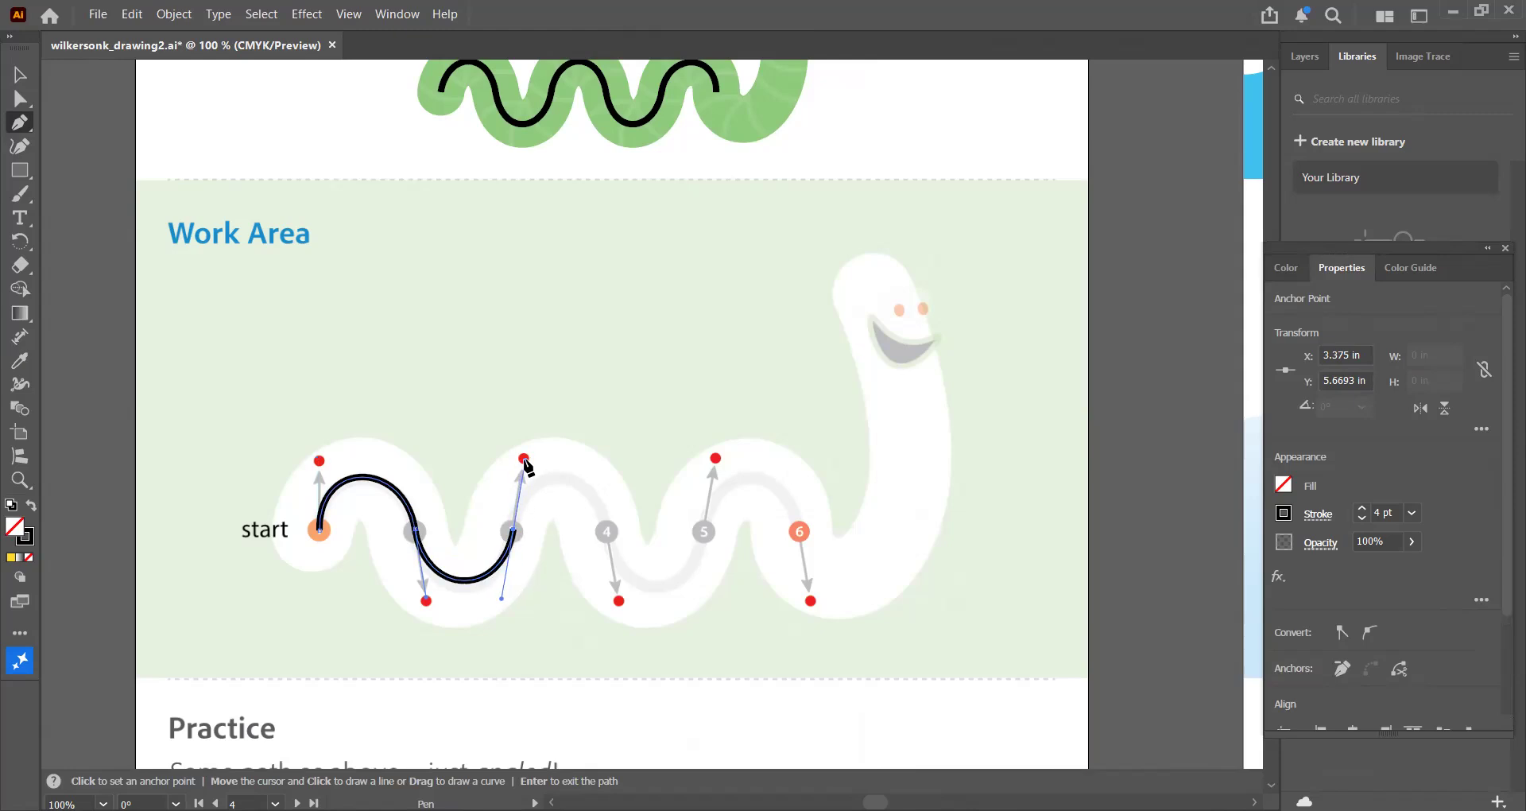
drag(607, 531, 620, 603)
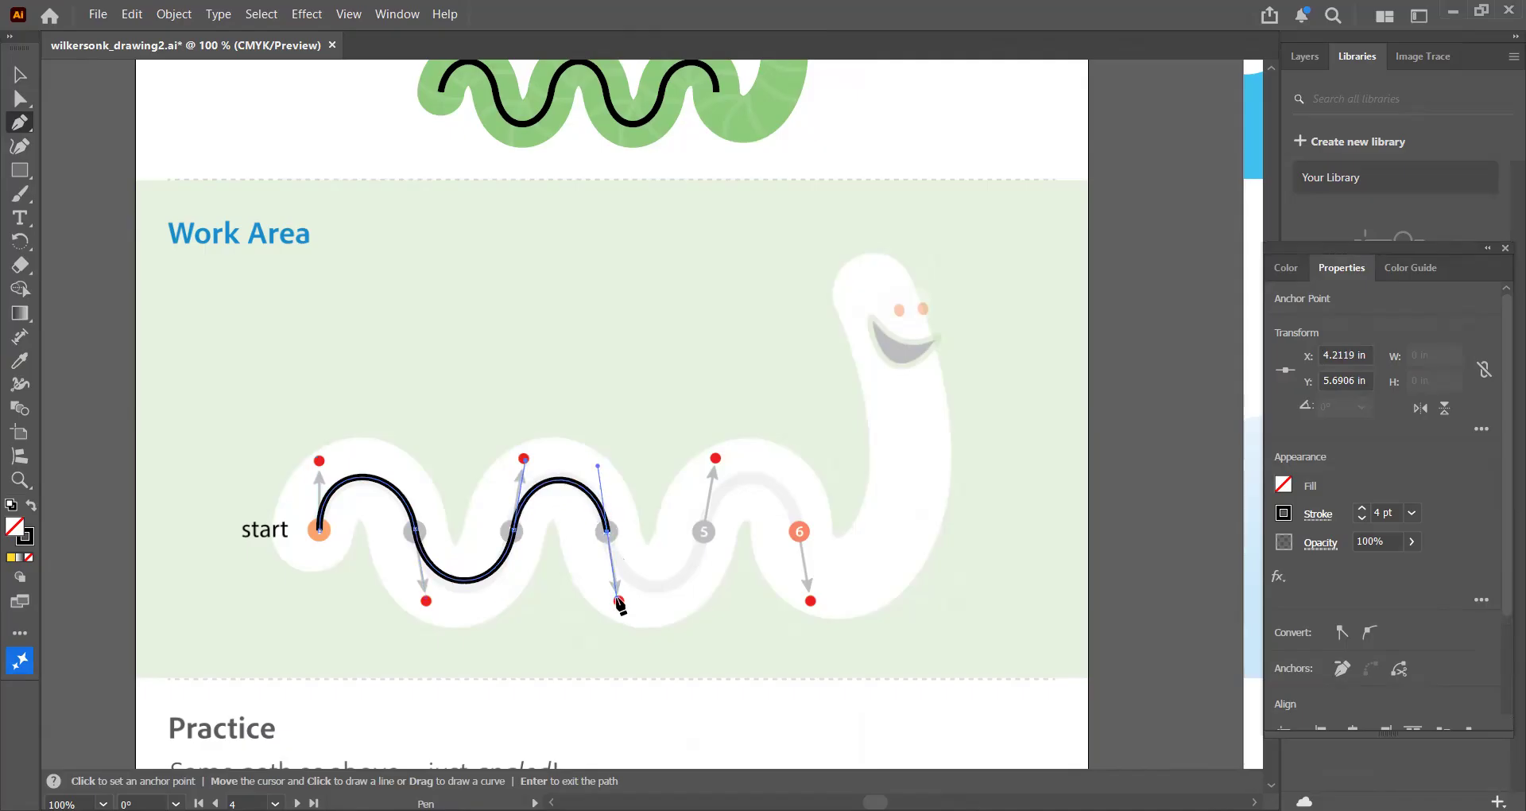
drag(703, 531, 715, 465)
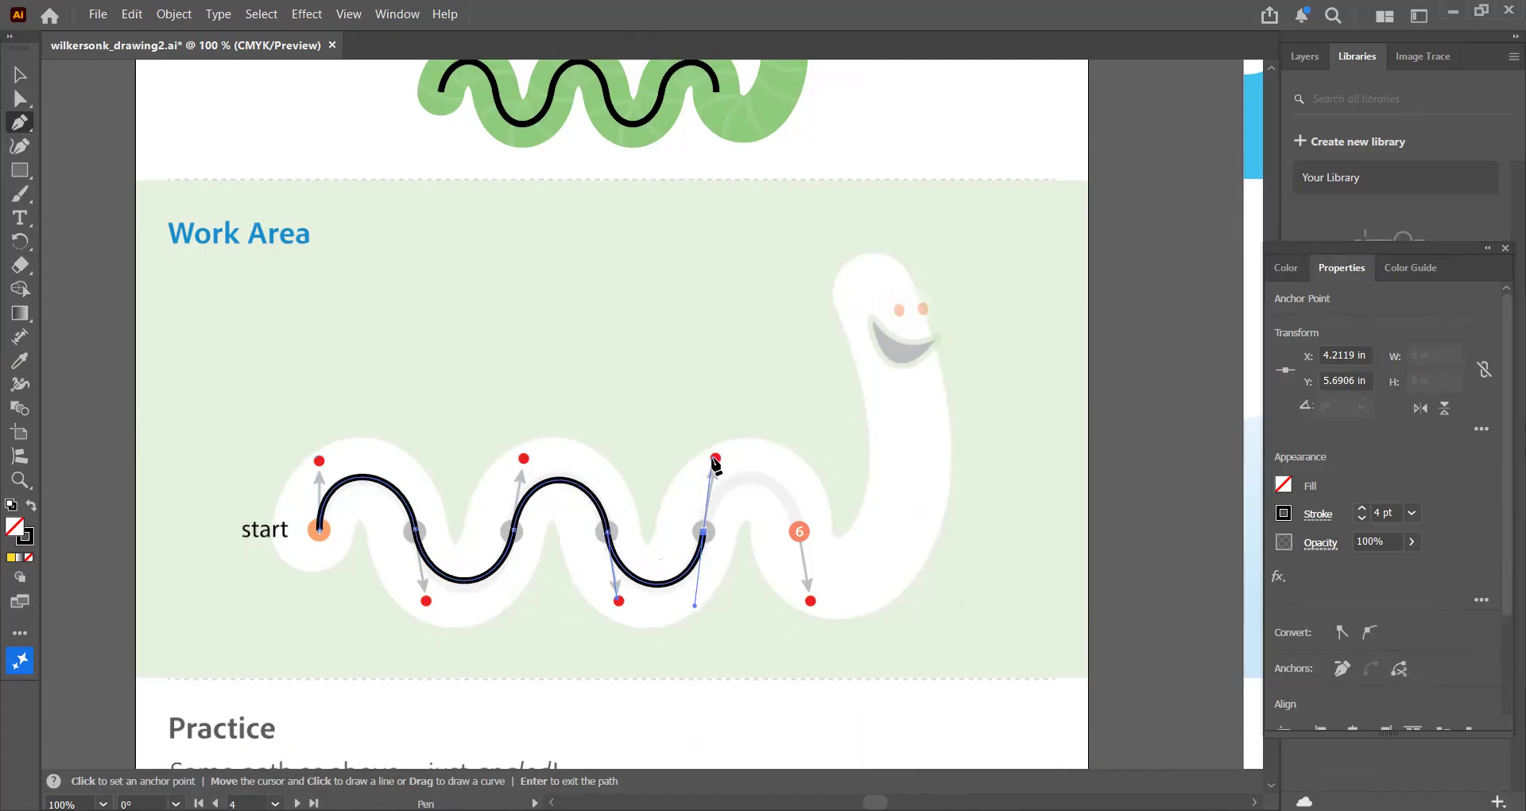
drag(799, 533, 811, 605)
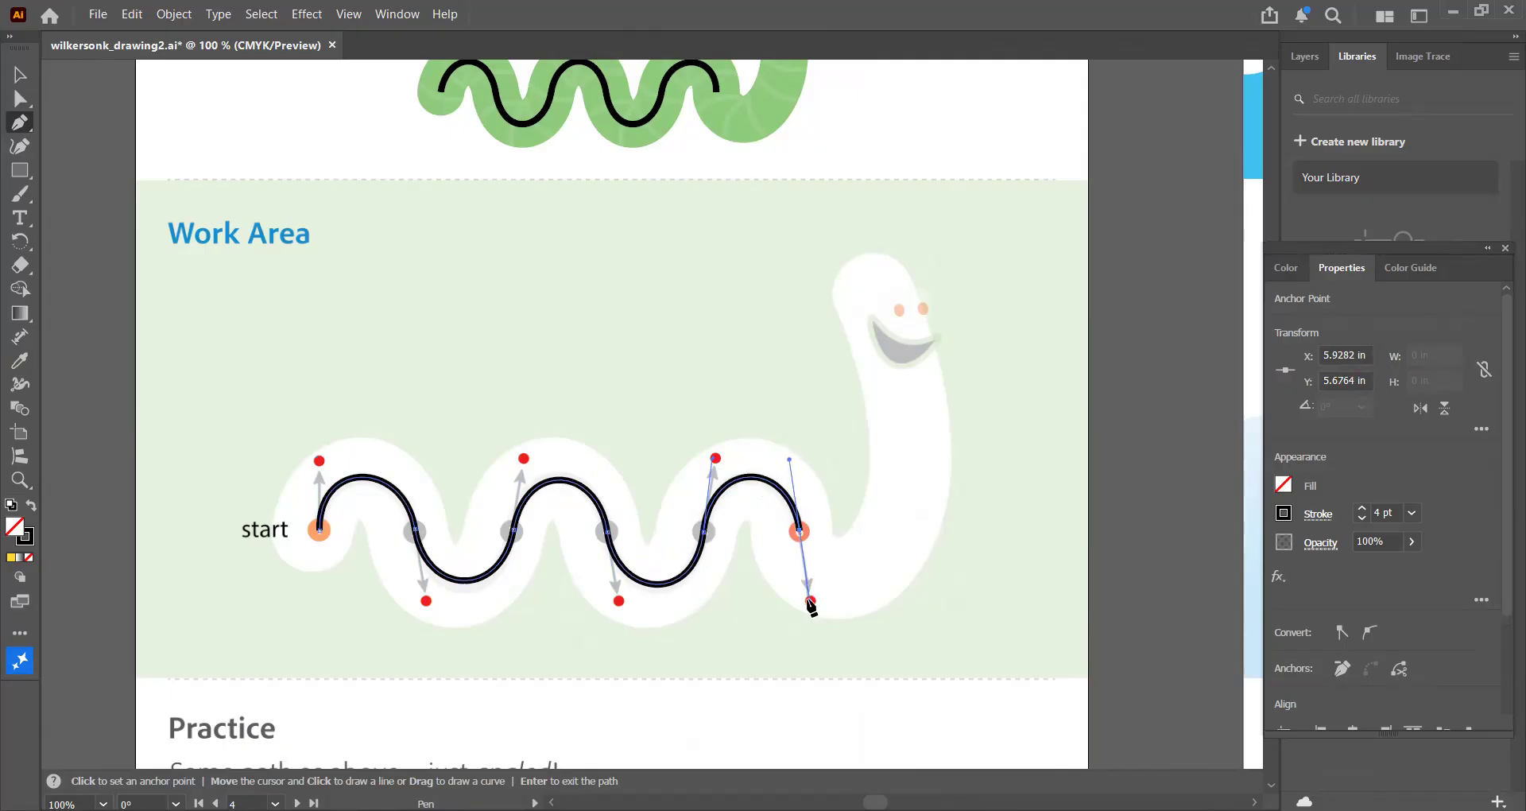
click(20, 101)
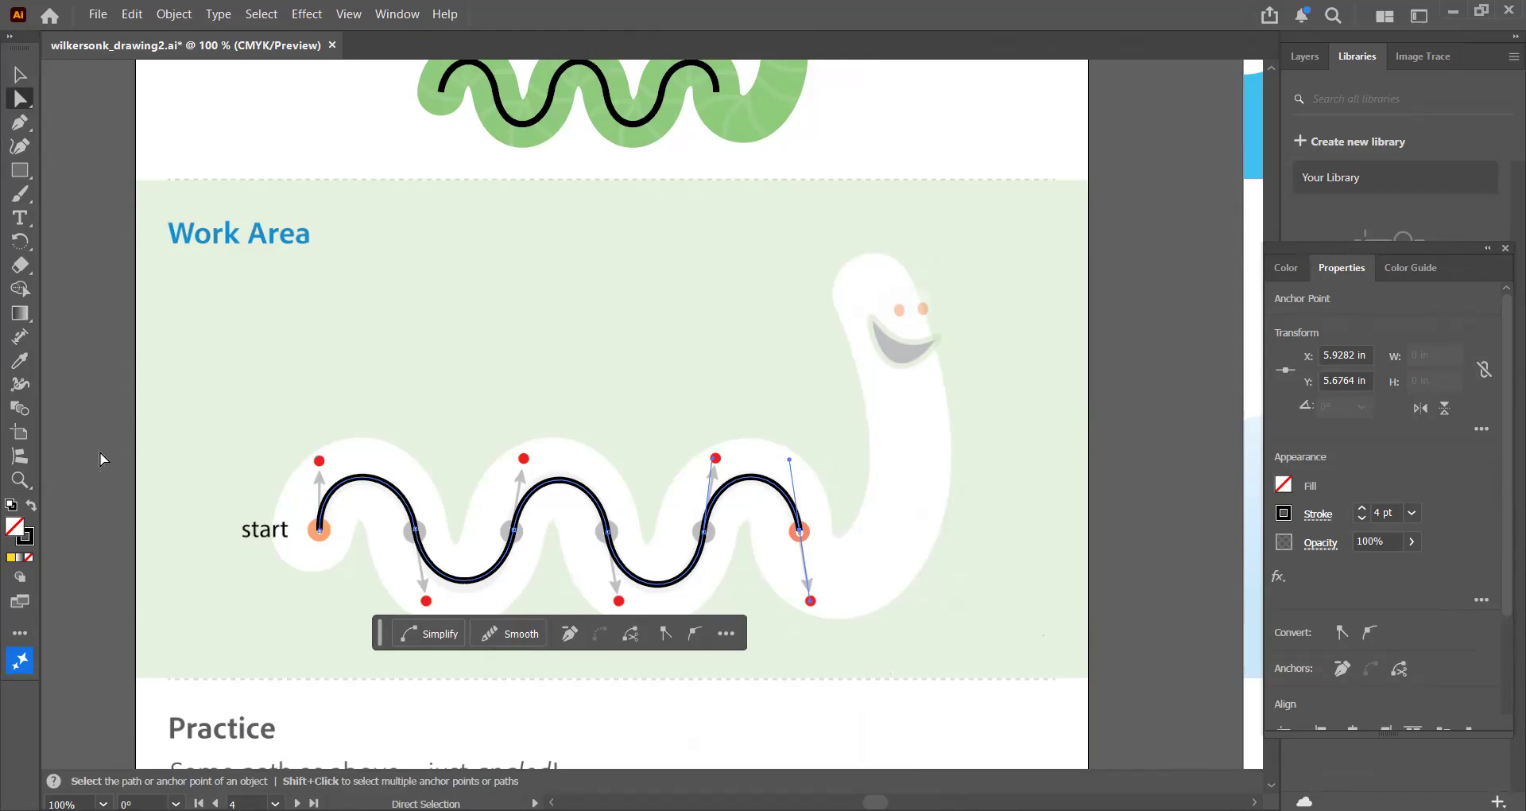
Save the practice file after the worm exercise and fit all artboards in the window
drag(20, 479, 86, 505)
drag(1063, 654, 1039, 102)
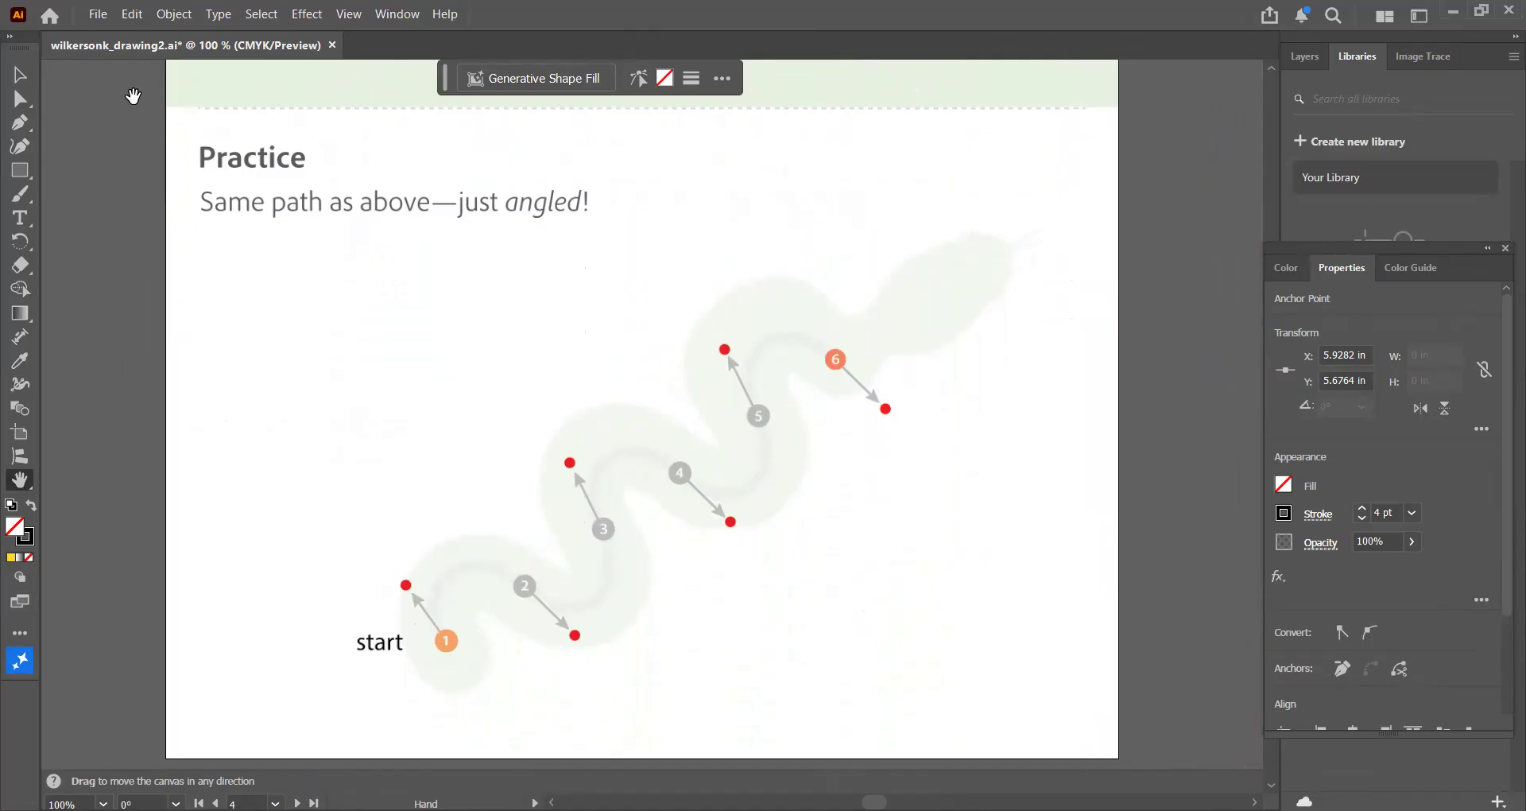
click(98, 14)
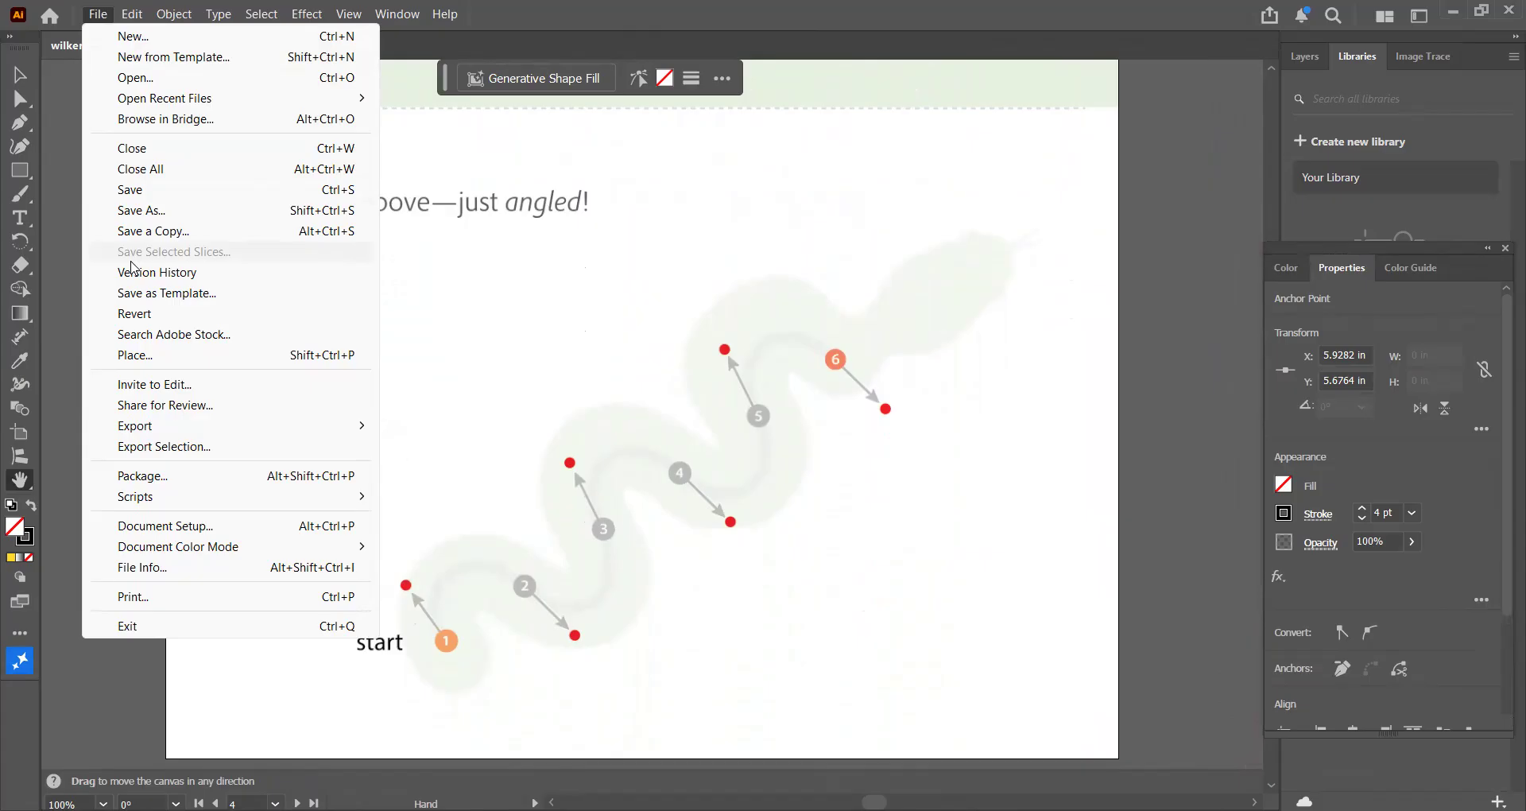
click(143, 197)
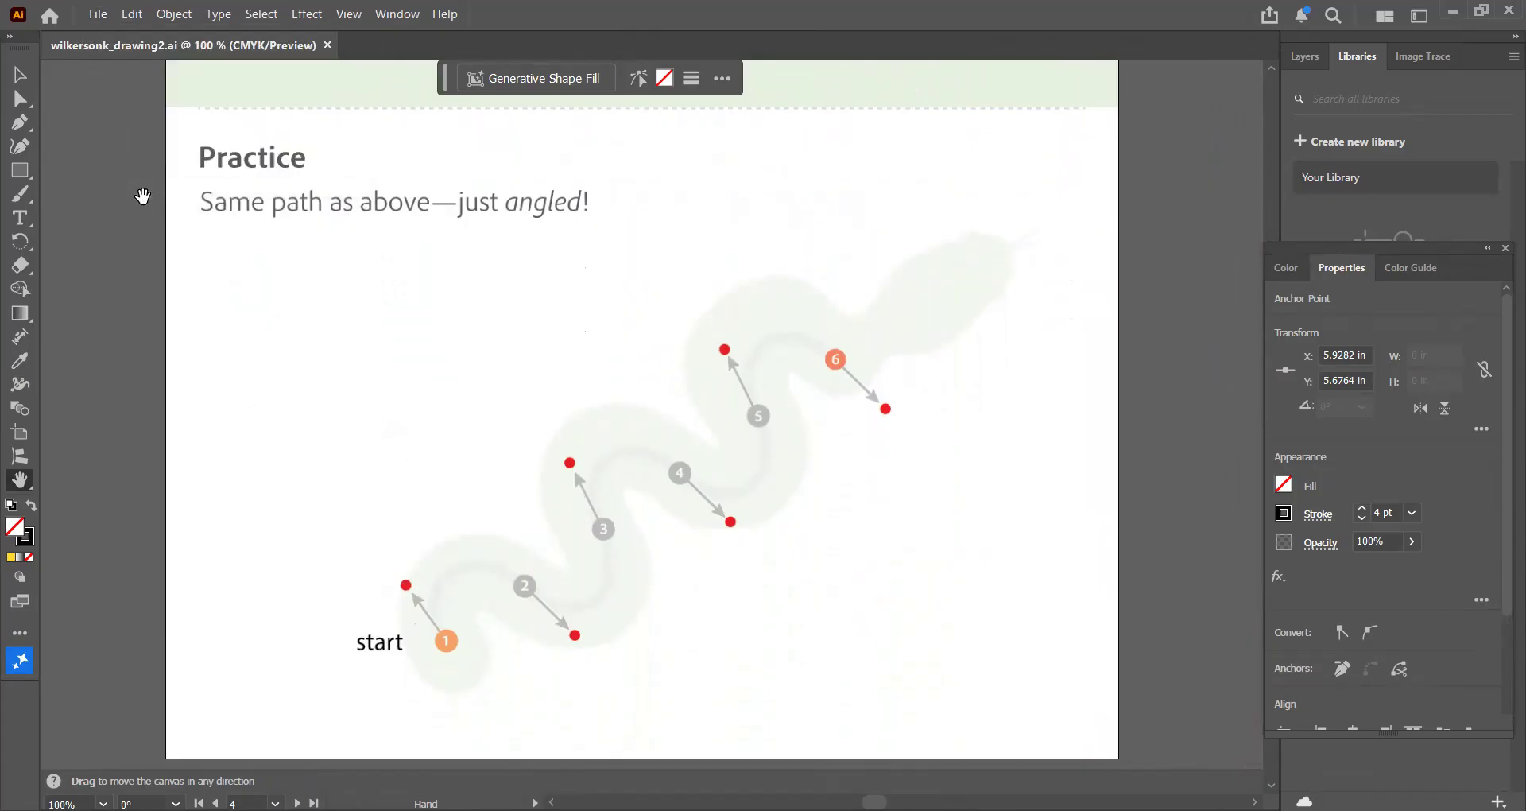
click(343, 14)
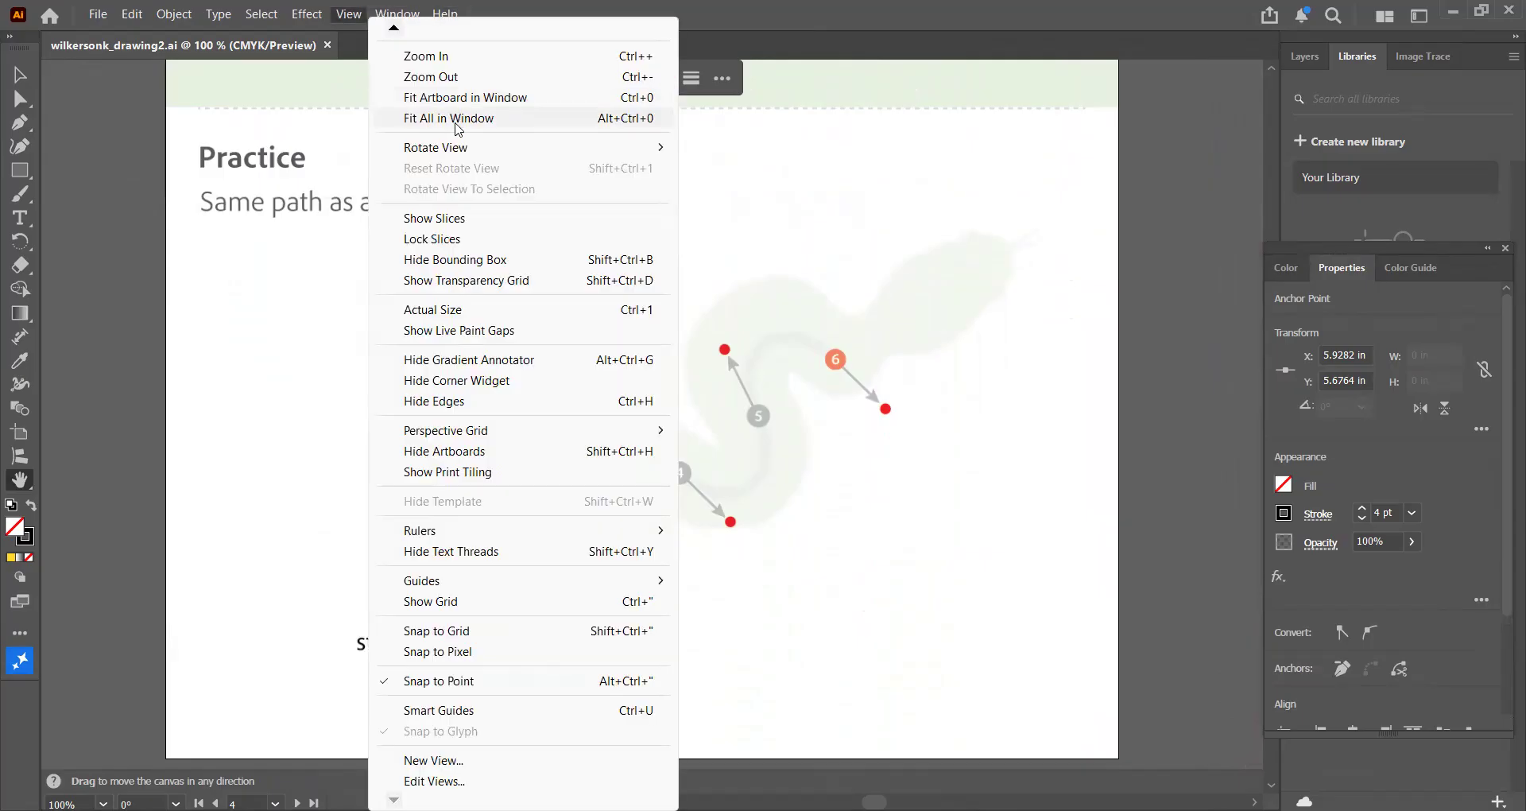
click(453, 118)
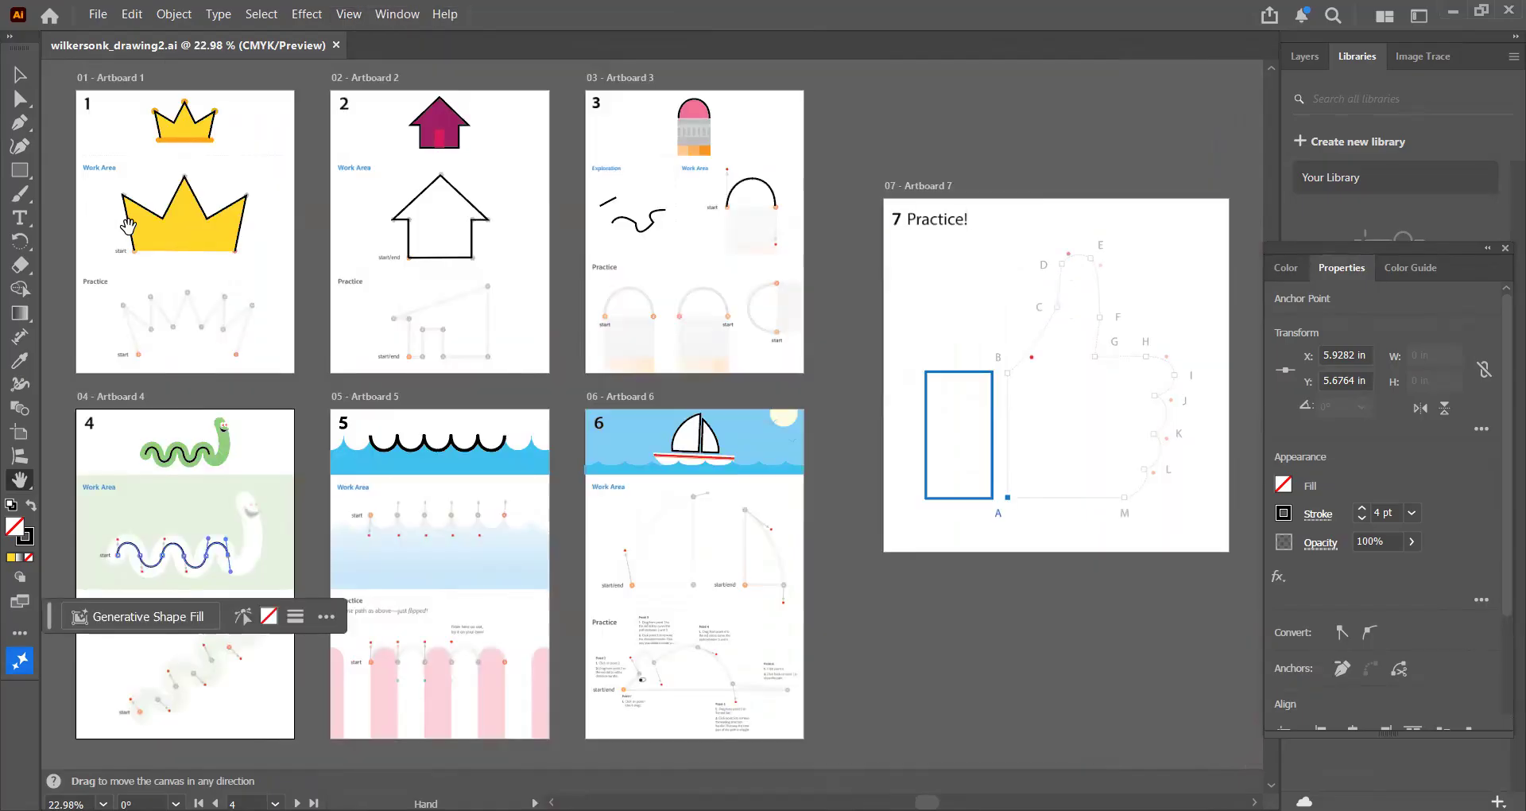